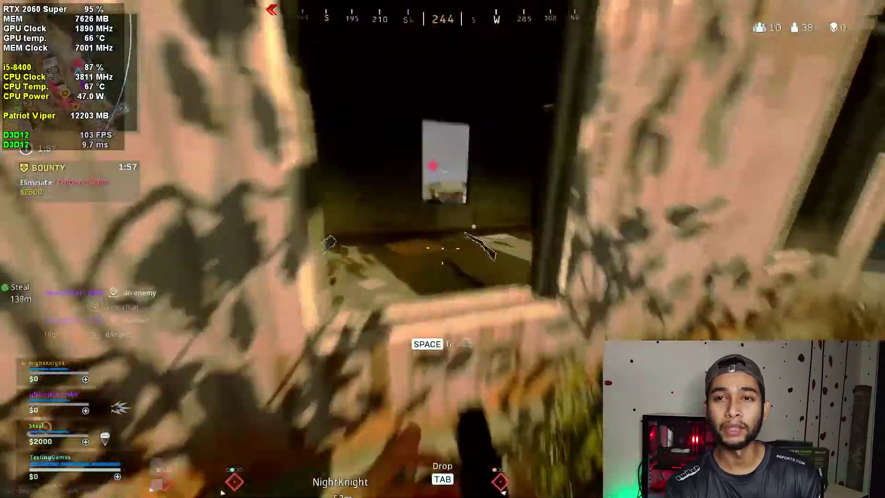
pyautogui.press('f')
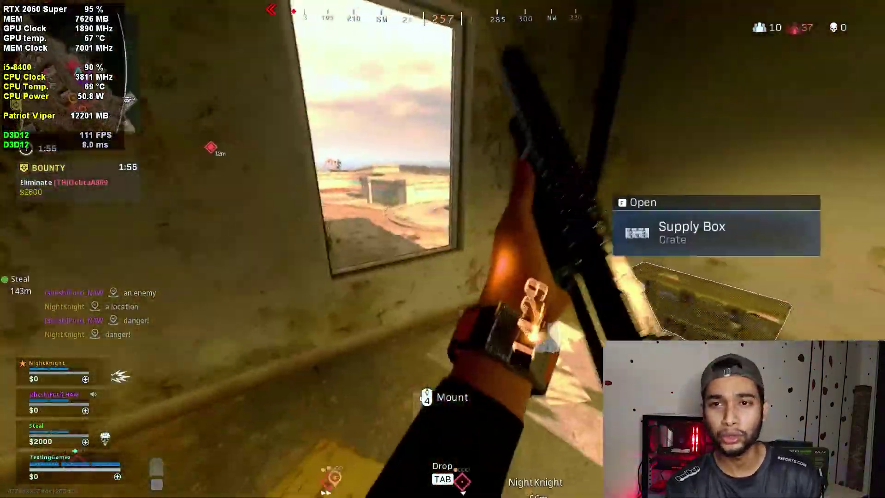
pyautogui.press('space')
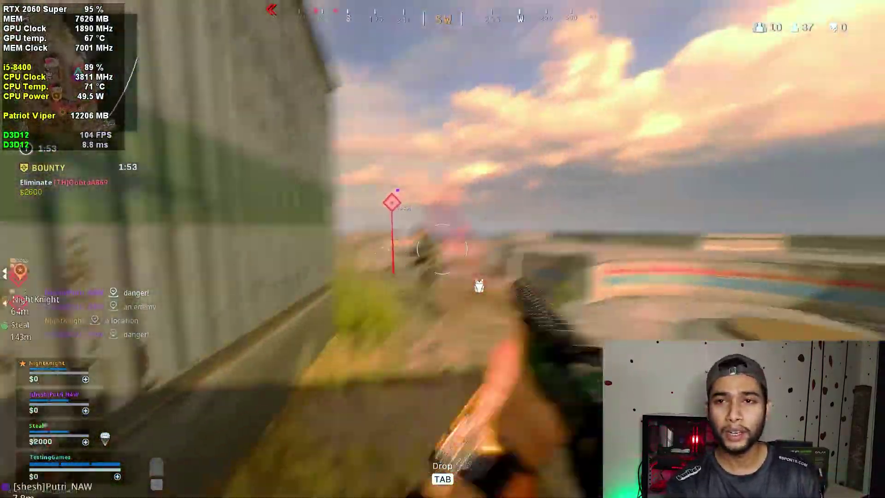
pyautogui.click(442, 248)
pyautogui.click(442, 249)
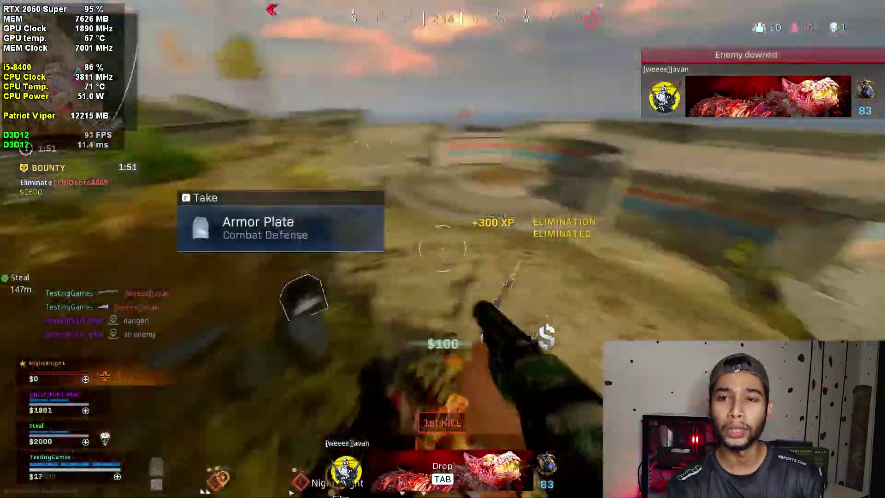
pyautogui.press('w')
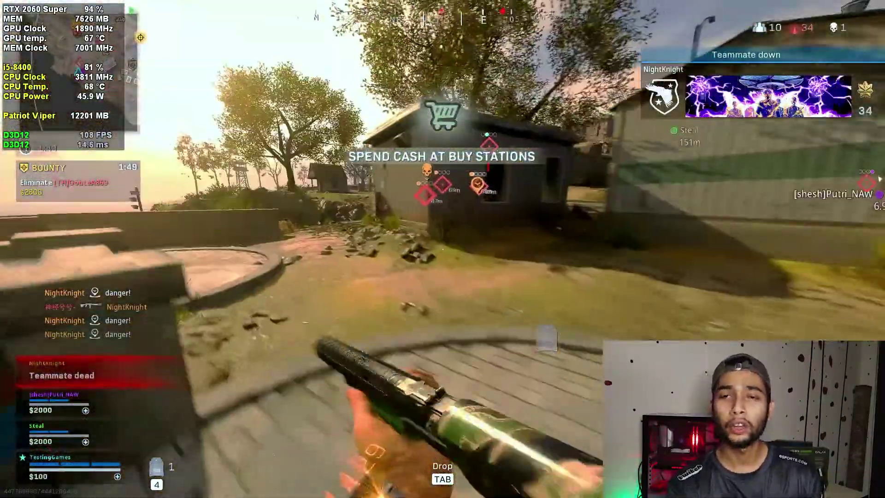
pyautogui.press('w')
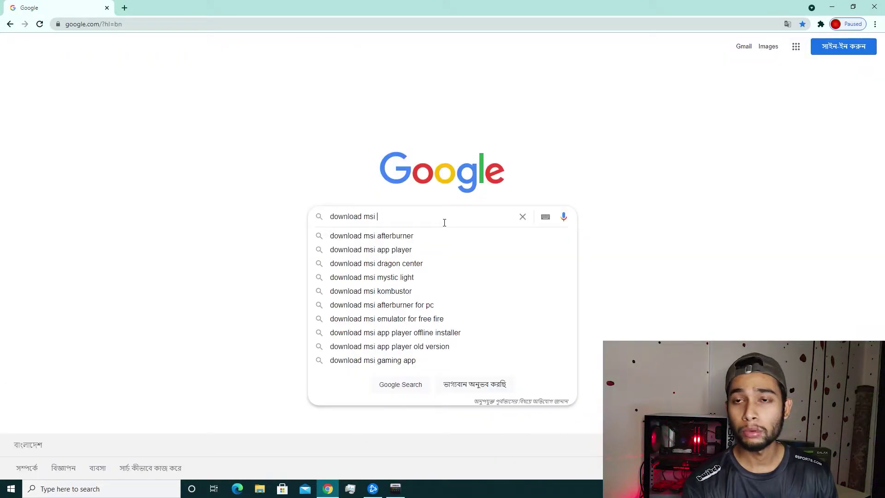
# Search Google for "download msi afterburner" and open MSI's official Afterburner page
pyautogui.press('Down')
pyautogui.press('Return')
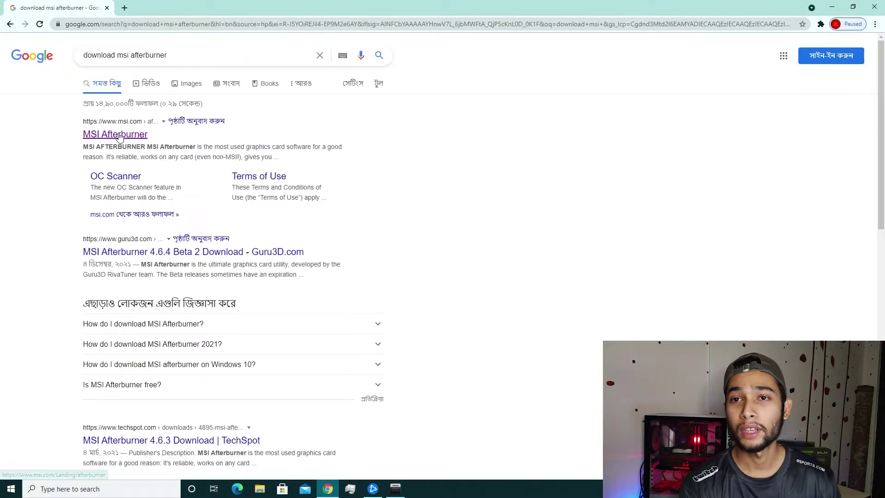
pyautogui.click(115, 137)
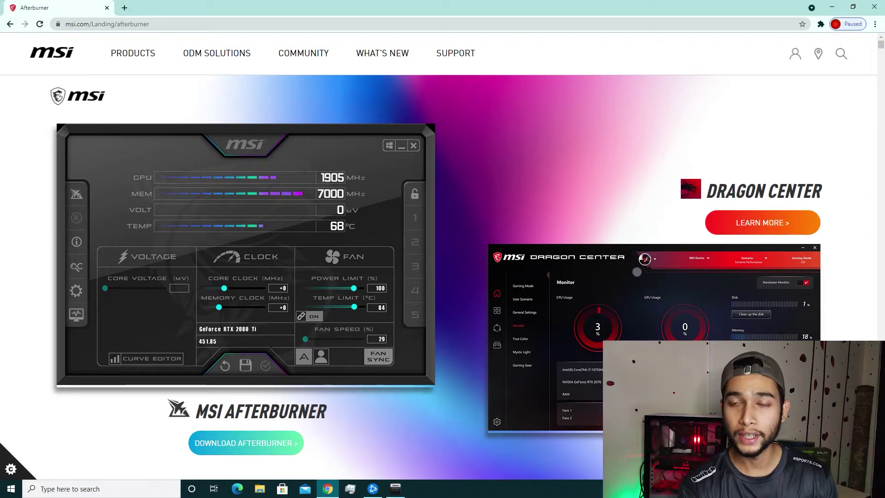
# Download MSI Afterburner from the MSI page as MSIAfterburnerSetup.zip into the Compressed downloads folder
pyautogui.scroll(-3, 244, 307)
pyautogui.click(244, 306)
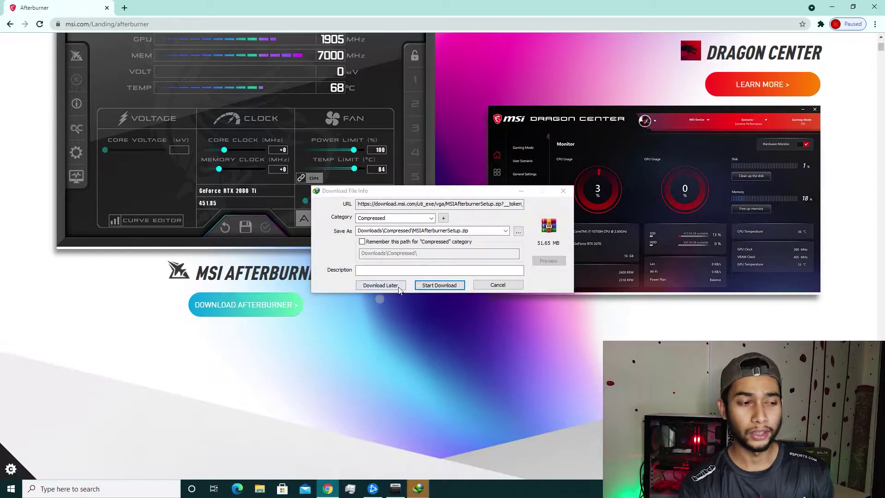
pyautogui.click(442, 288)
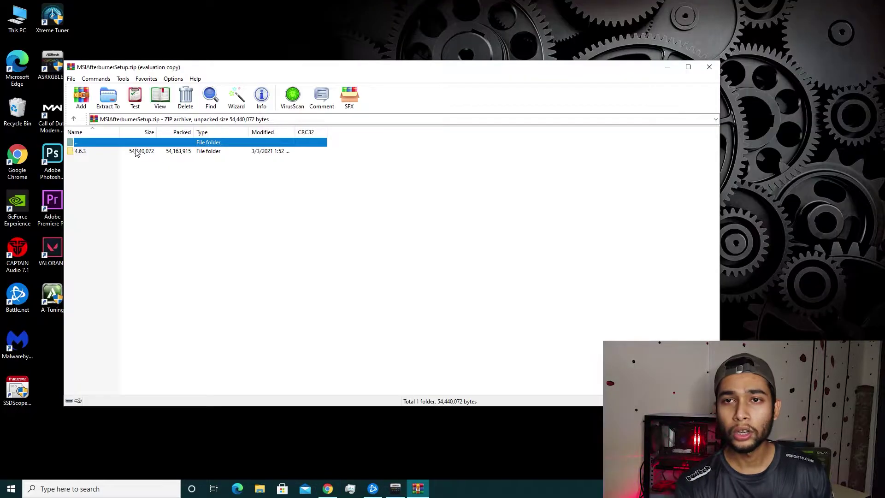
# Run the setup application from the archive's 4.6.3 folder with administrator approval, and minimize the archive window
pyautogui.doubleClick(135, 151)
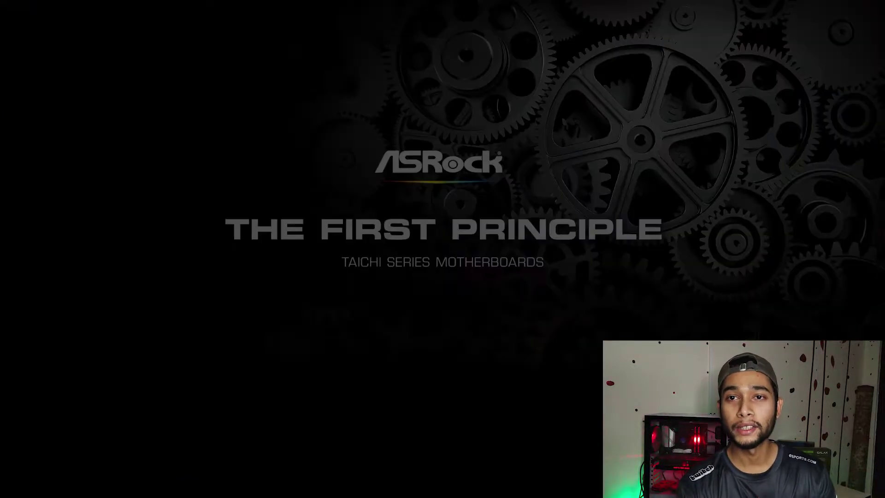
pyautogui.click(395, 306)
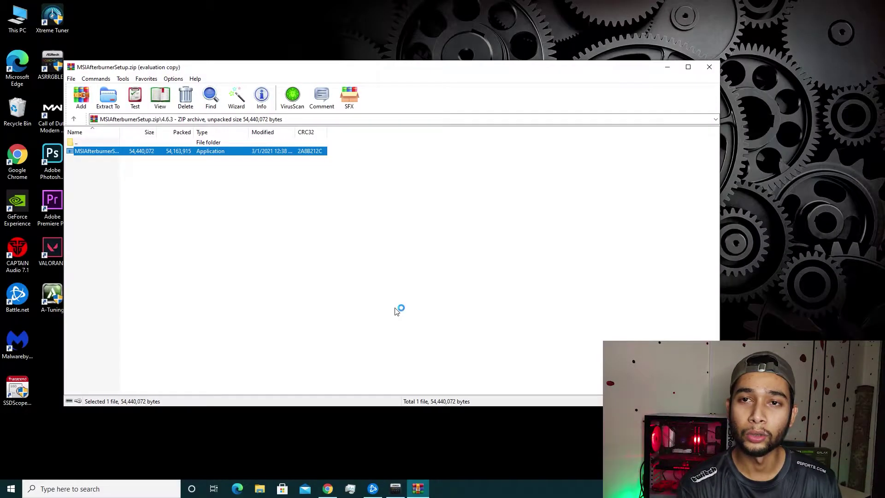
pyautogui.click(667, 67)
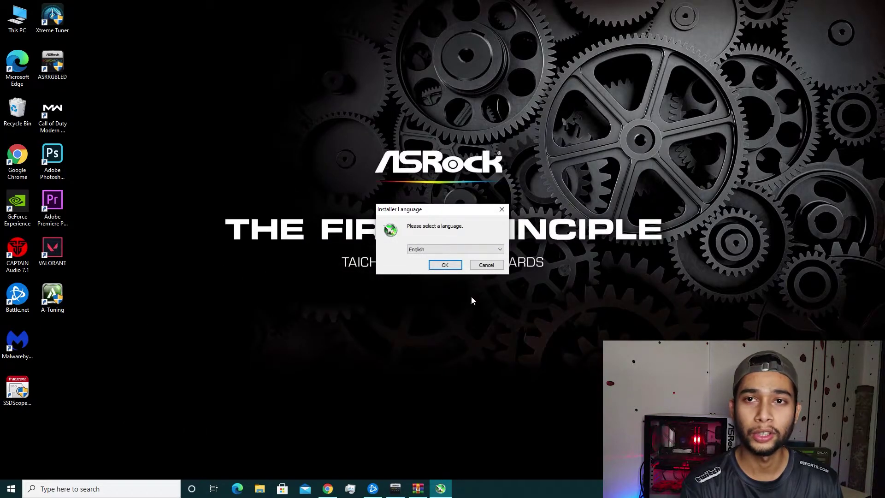
# Install MSI Afterburner in English with RivaTuner Statistics Server included, accepting the licence and keeping the default Start Menu folder
pyautogui.click(444, 264)
pyautogui.click(493, 318)
pyautogui.click(341, 289)
pyautogui.click(493, 318)
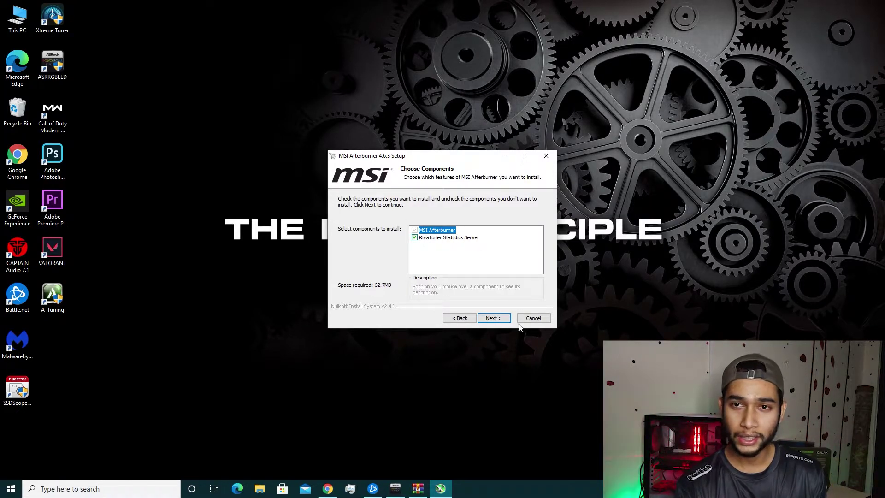
pyautogui.click(488, 318)
pyautogui.click(488, 318)
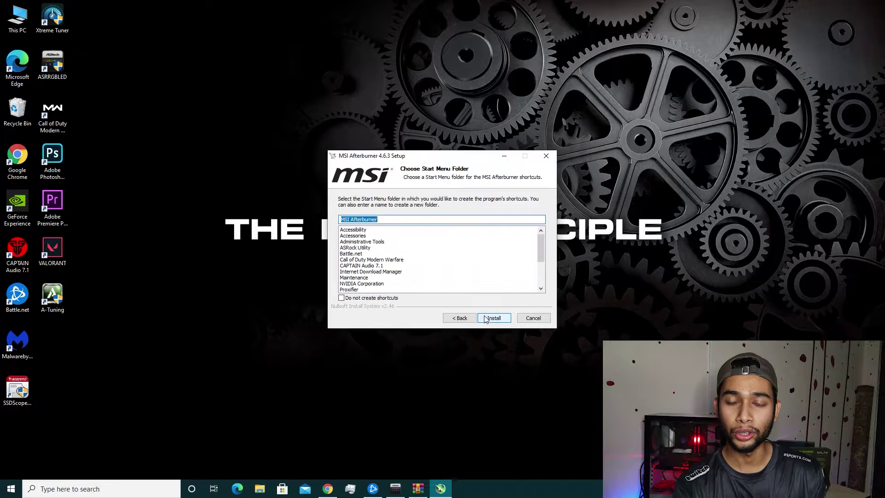
pyautogui.click(486, 319)
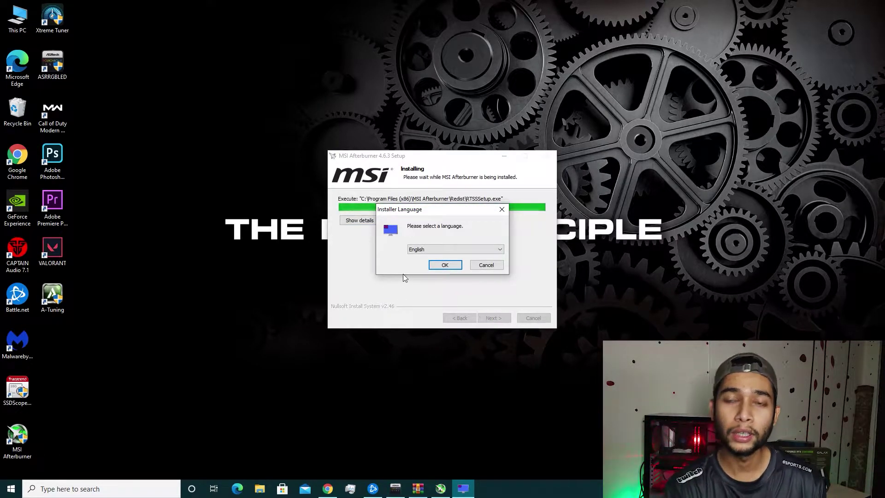
# Continue installing RivaTuner Statistics Server 7.3.0 in English over the existing version
pyautogui.click(445, 265)
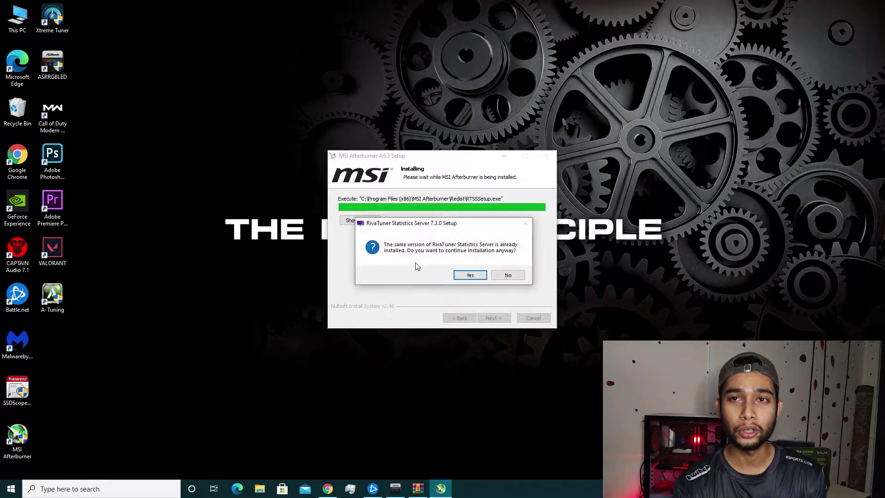
pyautogui.click(463, 278)
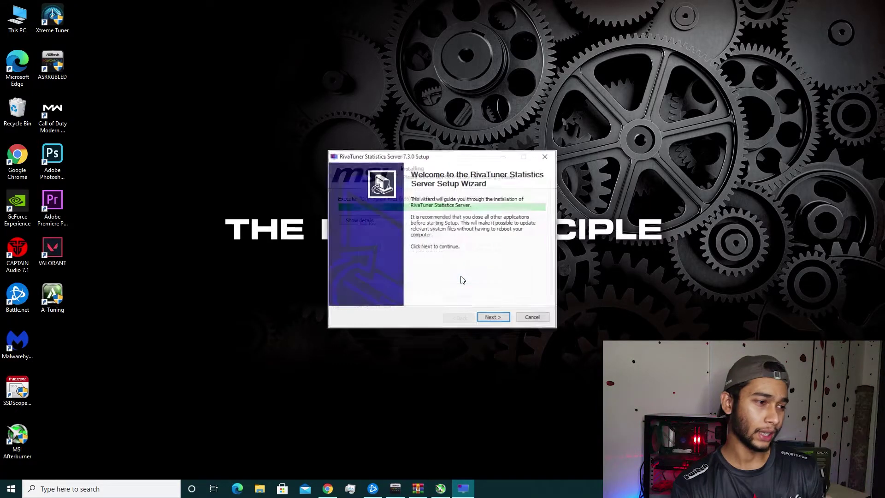
pyautogui.click(479, 319)
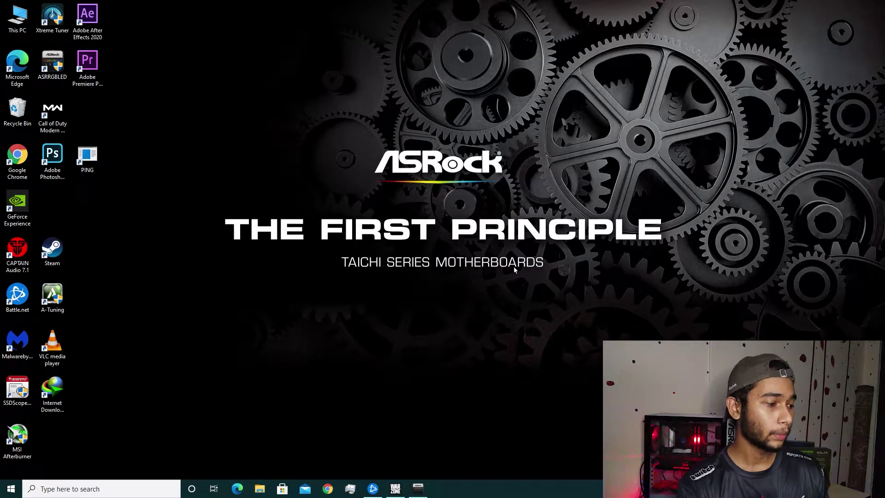
# Launch MSI Afterburner from the desktop with administrator approval and move its window toward the middle of the screen
pyautogui.click(25, 439)
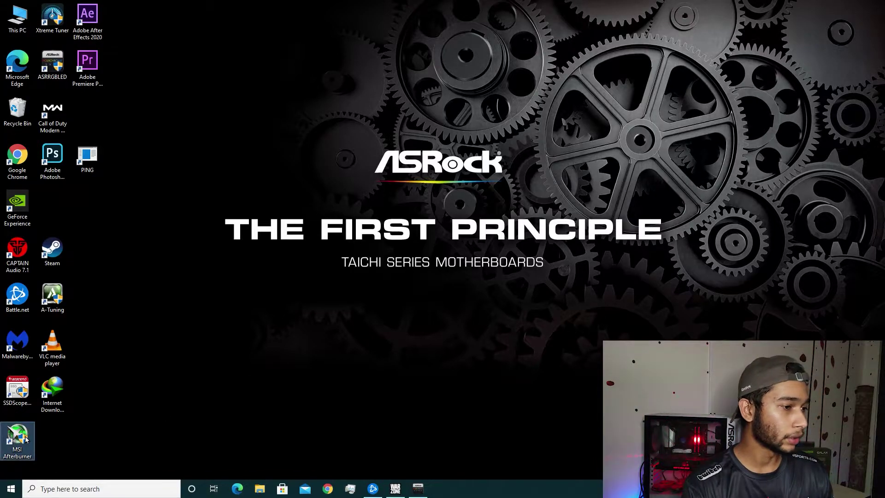
pyautogui.doubleClick(25, 439)
pyautogui.click(390, 306)
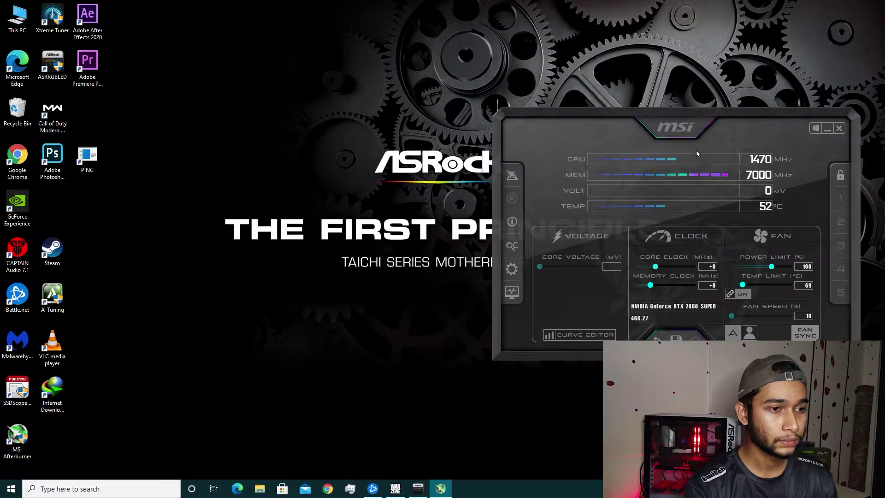
pyautogui.moveTo(748, 116); pyautogui.dragTo(510, 86)
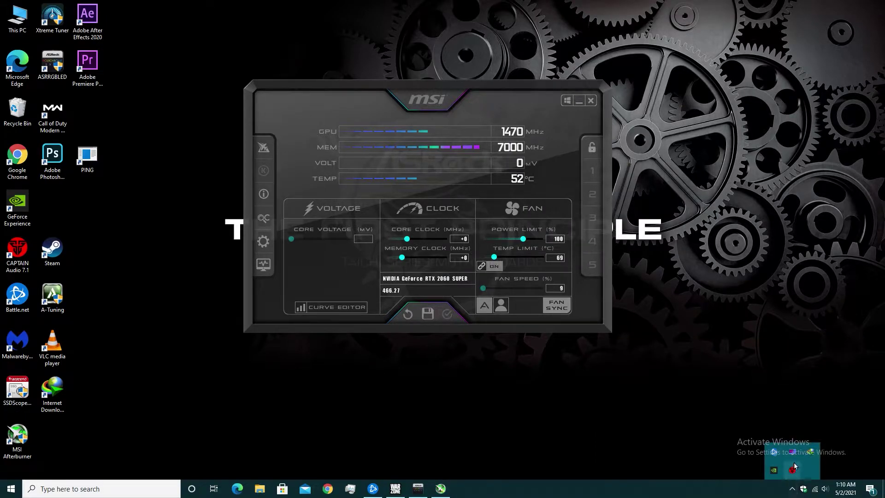
# Open the running RivaTuner Statistics Server and arrange its window beside MSI Afterburner
pyautogui.click(793, 458)
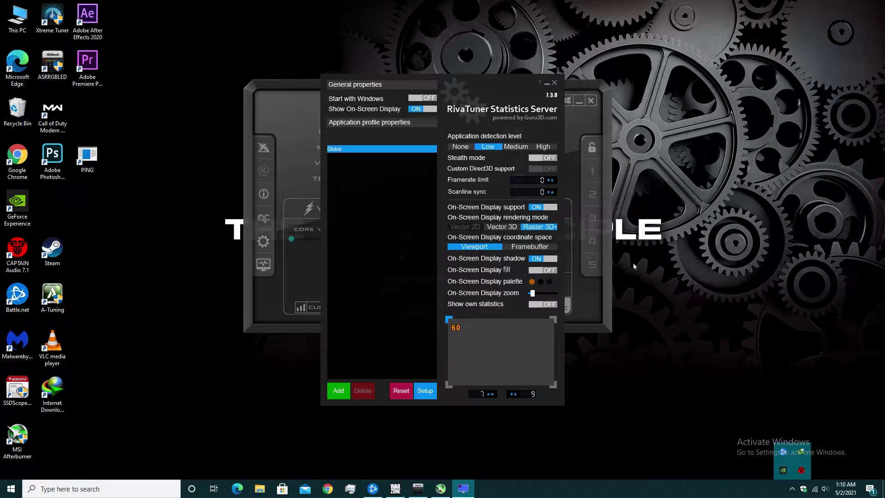
pyautogui.moveTo(493, 82); pyautogui.dragTo(770, 64)
pyautogui.moveTo(427, 99); pyautogui.dragTo(352, 94)
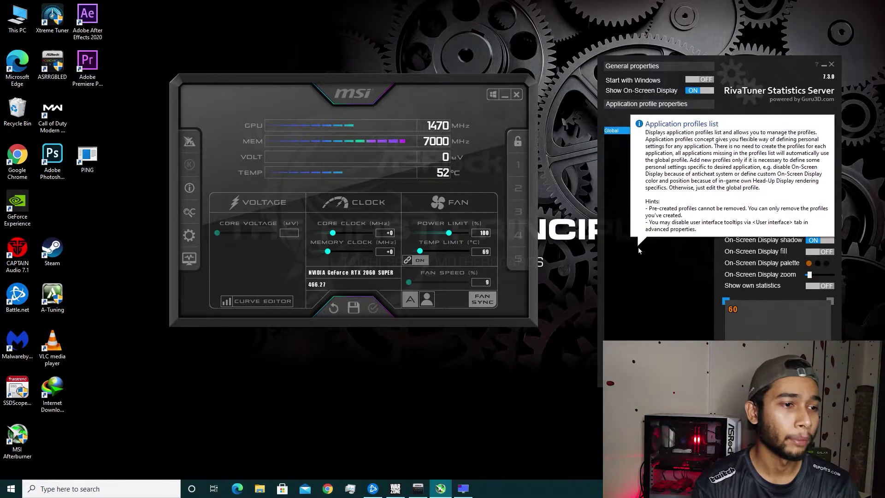
# Set RivaTuner Statistics Server to start with Windows and open the MSI Afterburner properties
pyautogui.click(697, 81)
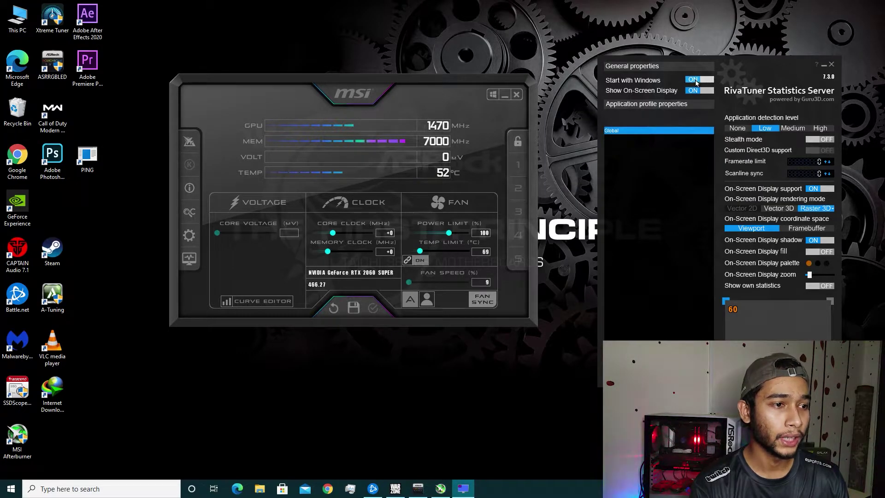
pyautogui.click(193, 236)
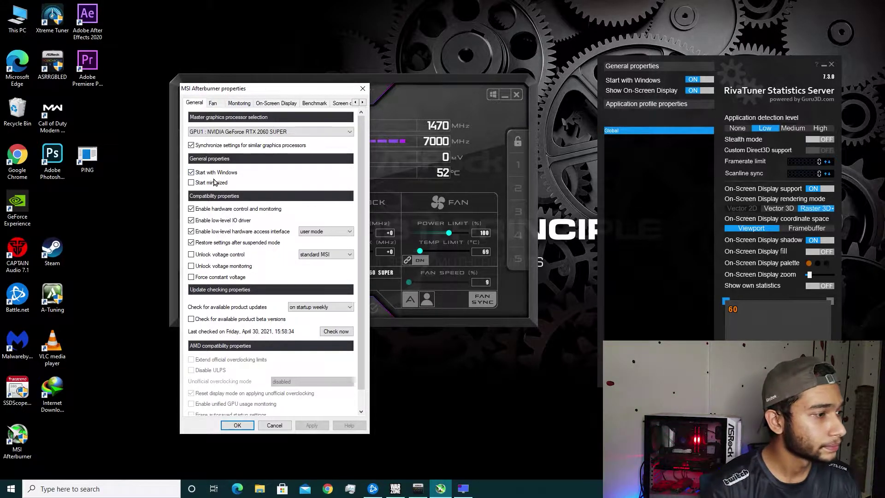
# Try out the user-defined software automatic fan control option and turn it back off
pyautogui.click(213, 104)
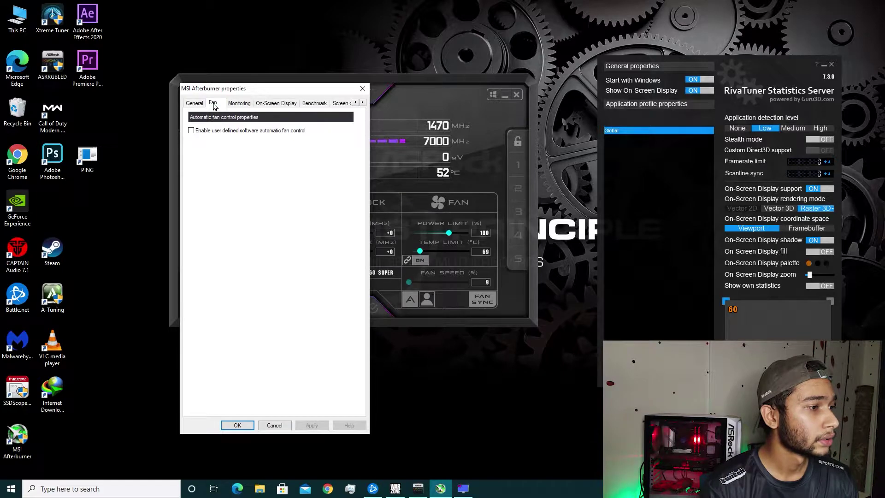
pyautogui.click(191, 131)
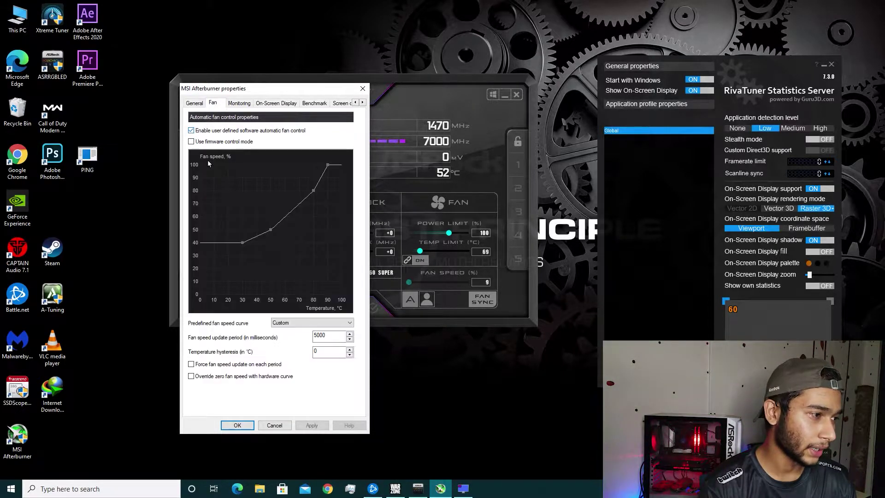
pyautogui.click(191, 131)
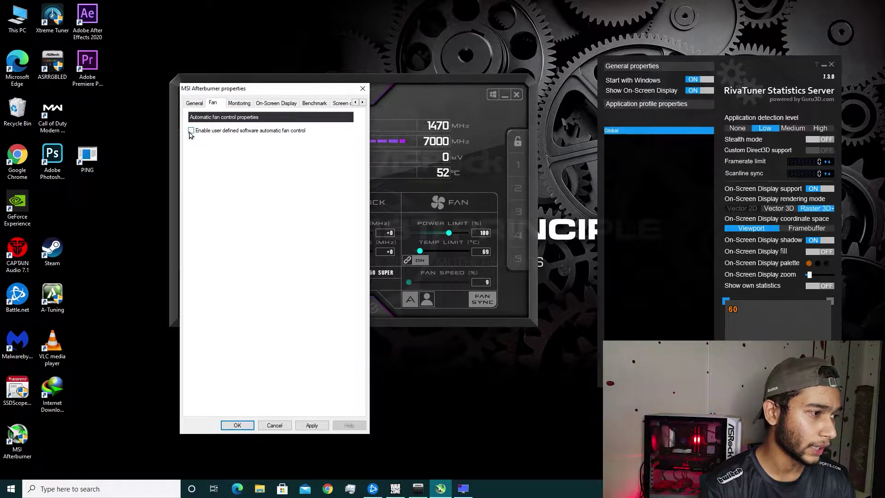
# Go through the available hardware monitoring graphs from GPU usage down to Framerate in the monitoring properties
pyautogui.click(240, 105)
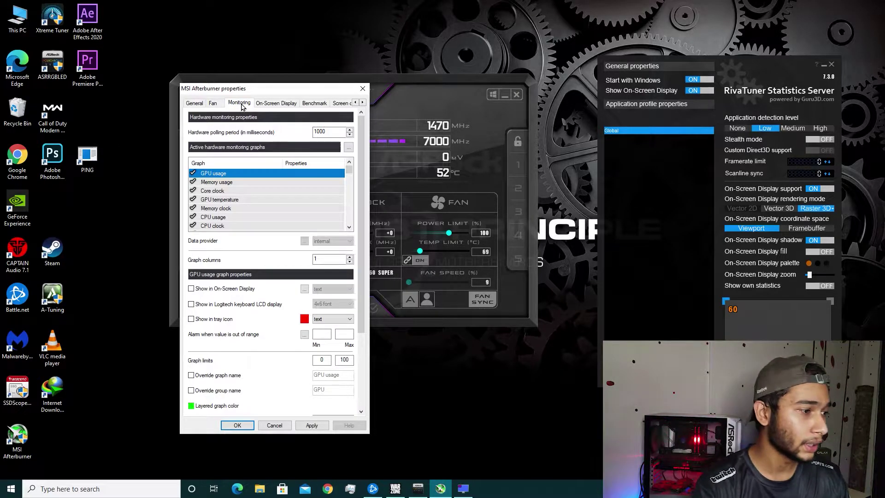
pyautogui.moveTo(290, 189)
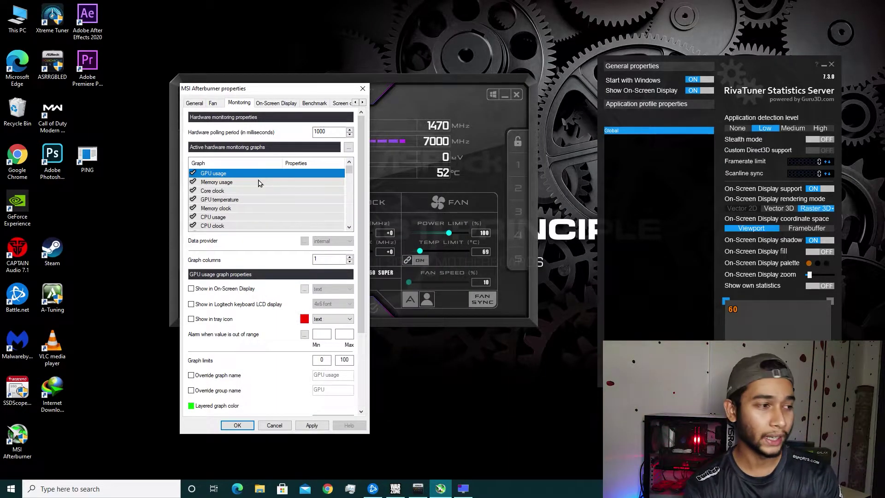
pyautogui.click(258, 182)
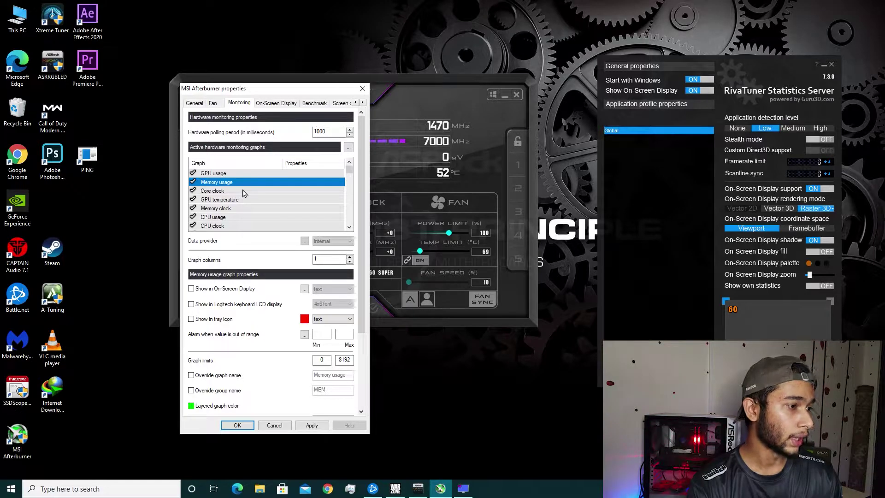
pyautogui.click(244, 192)
pyautogui.click(244, 199)
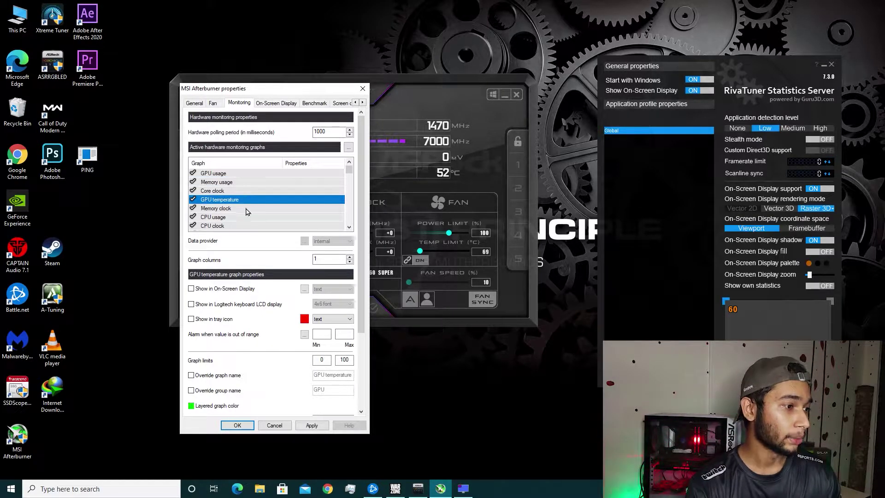
pyautogui.click(246, 208)
pyautogui.scroll(-1, 253, 213)
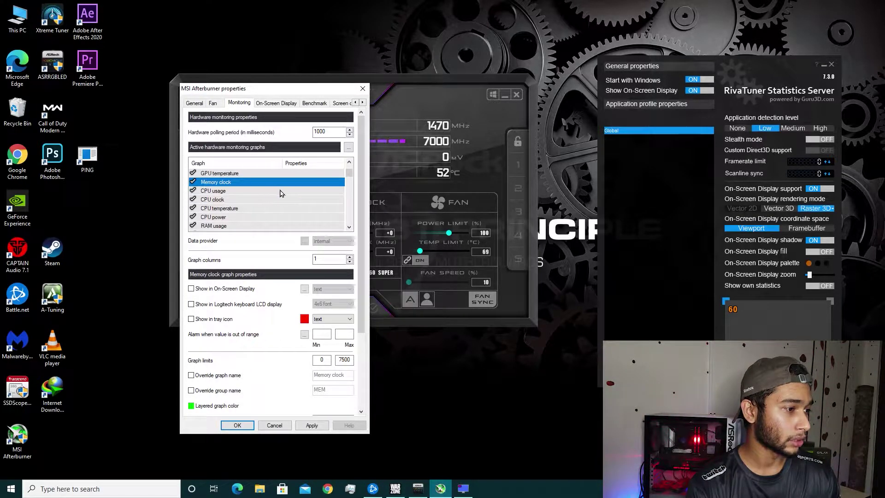
pyautogui.click(264, 191)
pyautogui.click(255, 203)
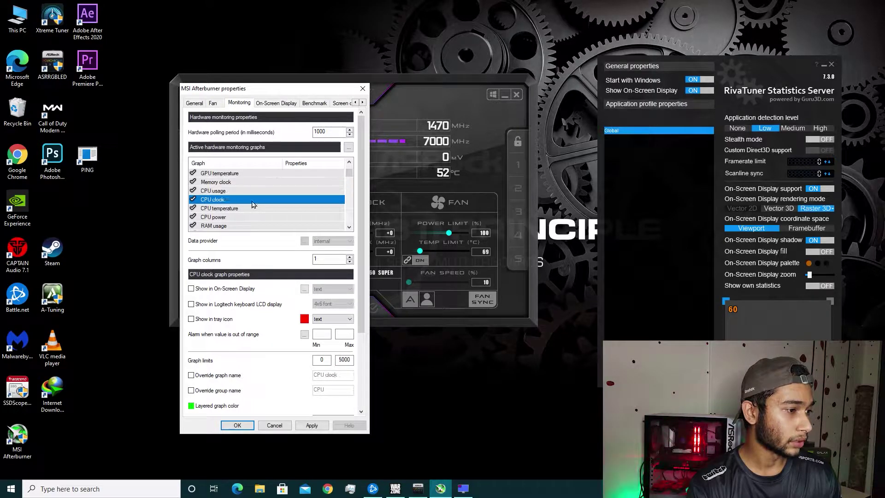
pyautogui.click(257, 196)
pyautogui.click(259, 209)
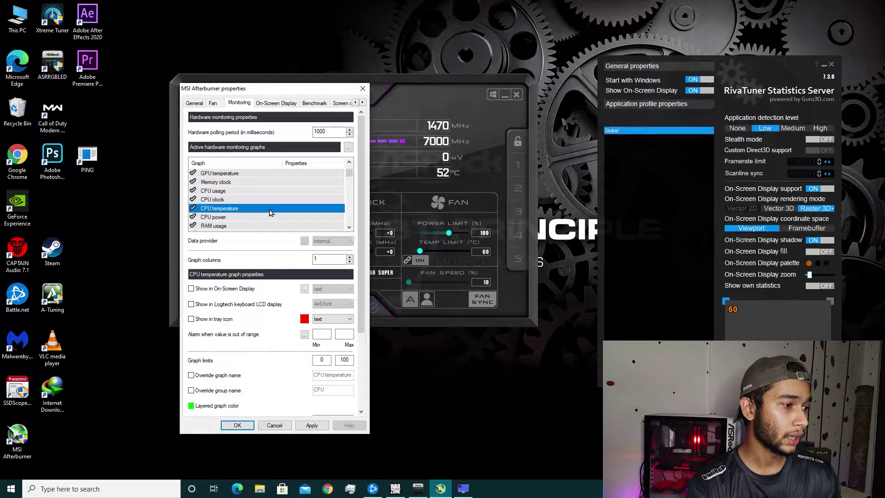
pyautogui.scroll(-1, 270, 209)
pyautogui.click(284, 200)
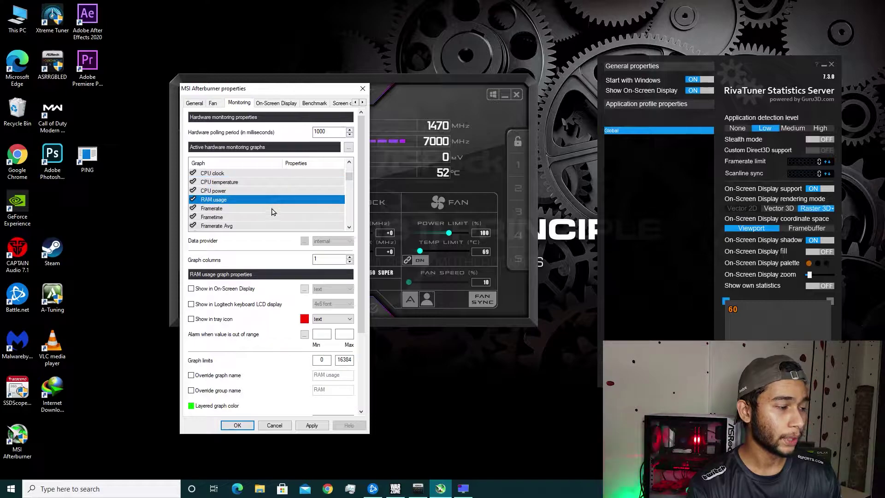
pyautogui.click(272, 210)
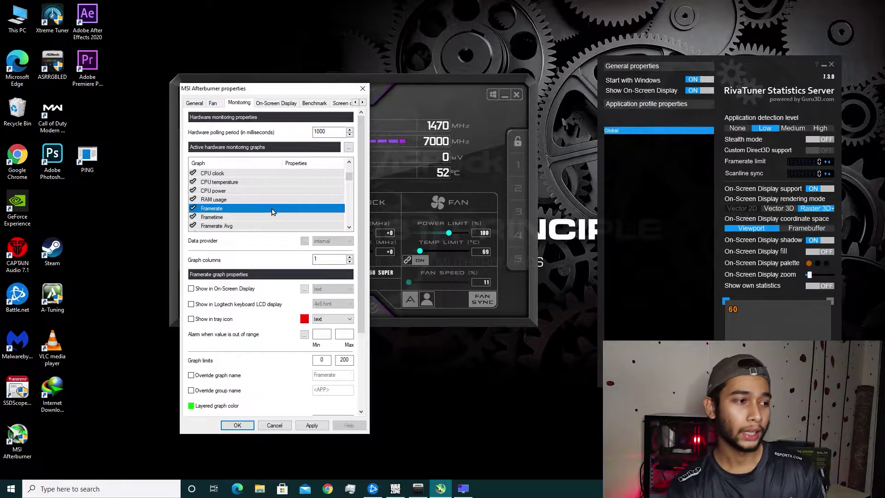
pyautogui.click(278, 103)
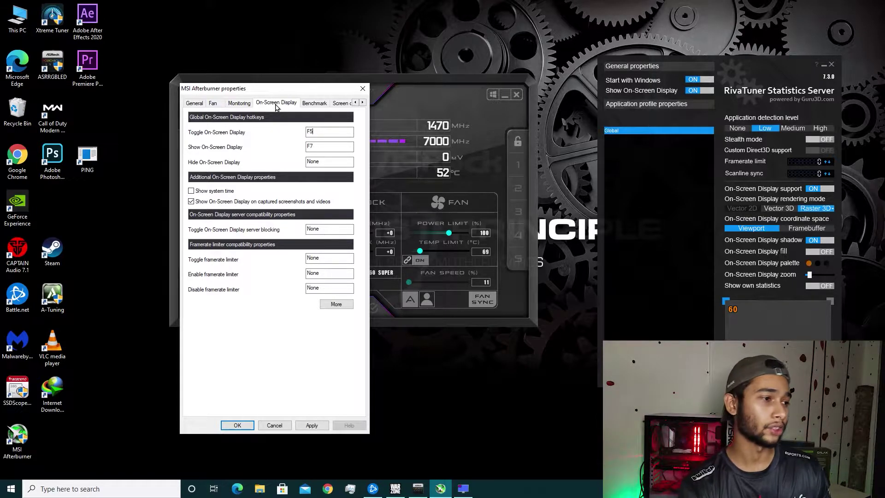
pyautogui.click(240, 104)
pyautogui.click(213, 104)
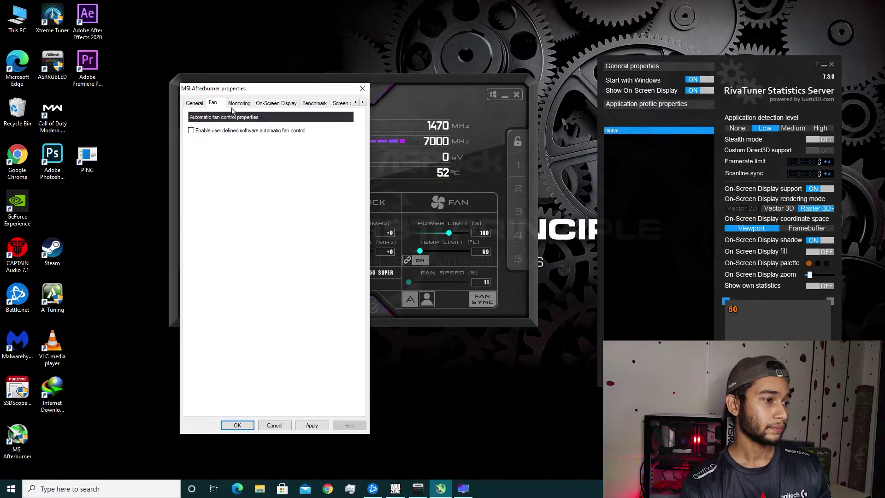
pyautogui.click(249, 104)
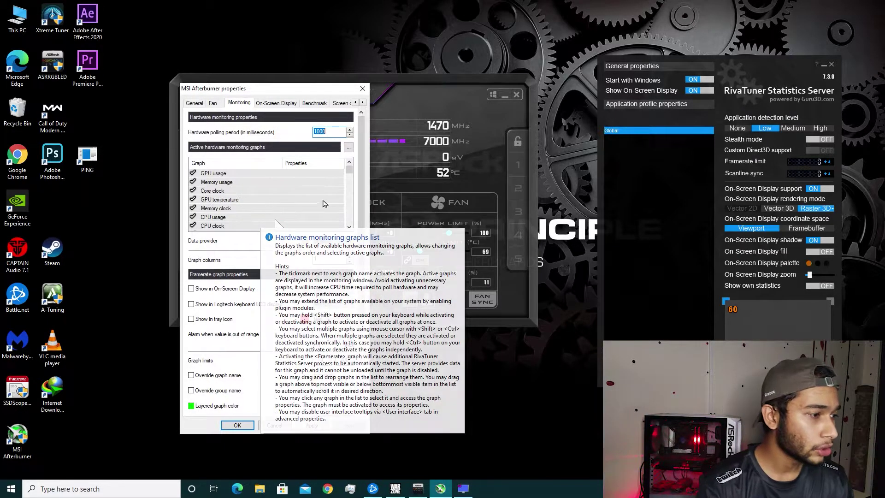
pyautogui.scroll(2, 276, 203)
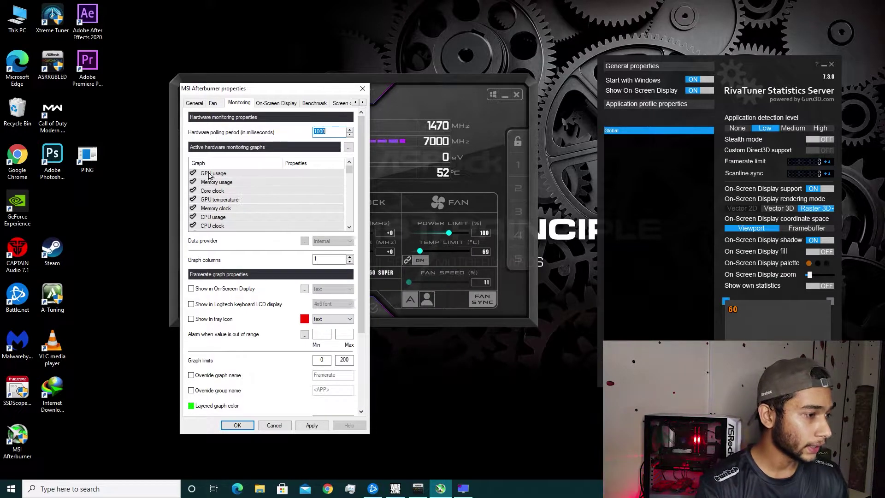
# Try showing the GPU usage graph in the On-Screen Display and close the properties without applying
pyautogui.click(229, 177)
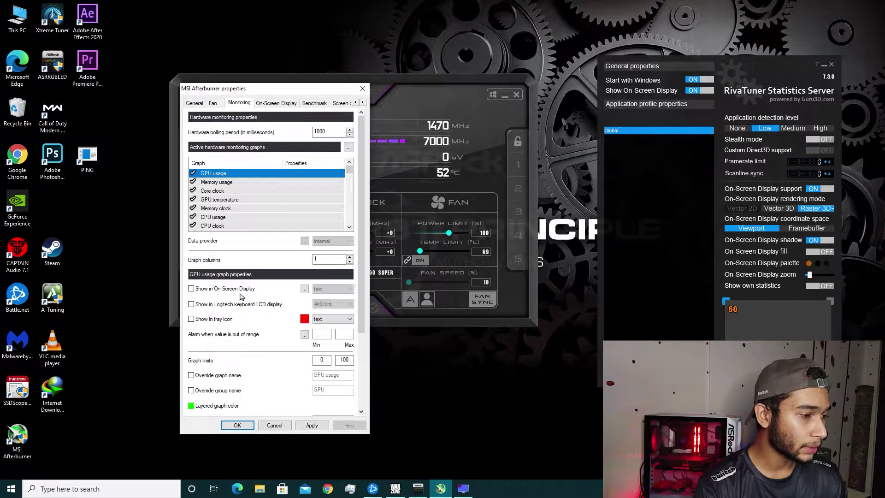
pyautogui.moveTo(193, 293)
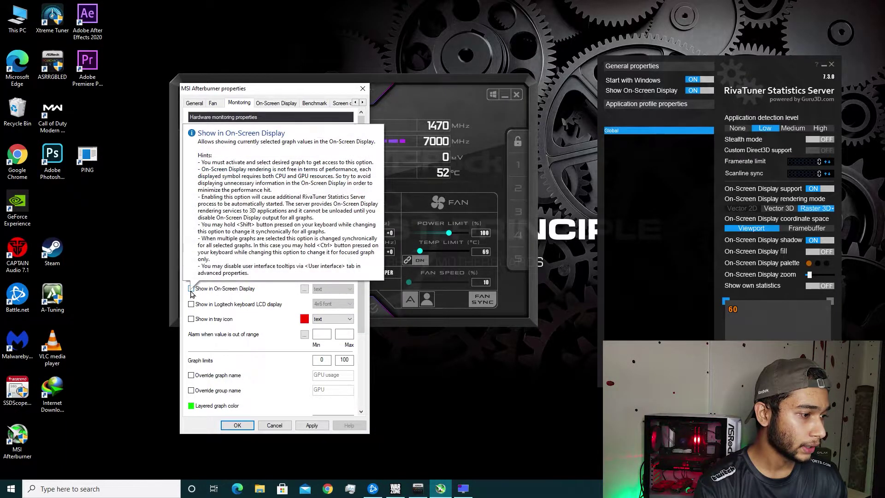
pyautogui.click(191, 289)
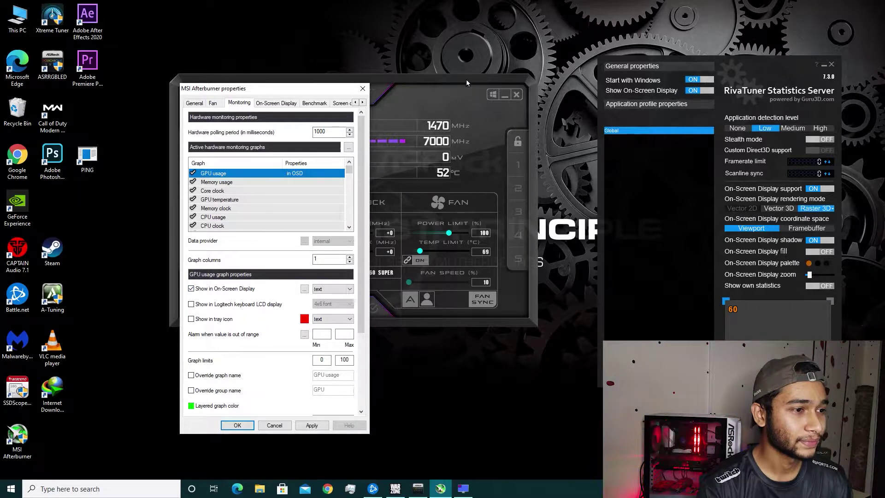
pyautogui.click(362, 88)
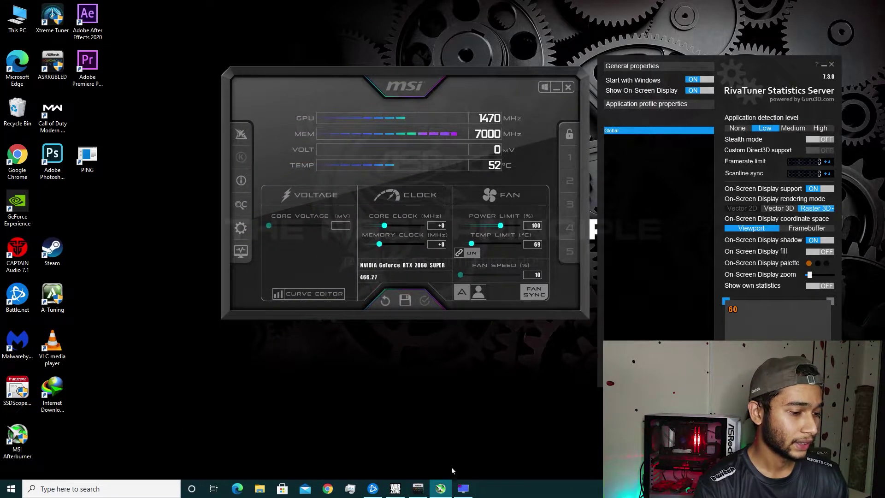
# Switch to Call of Duty: Modern Warfare, look into its graphics options and return to the main menu
pyautogui.click(395, 488)
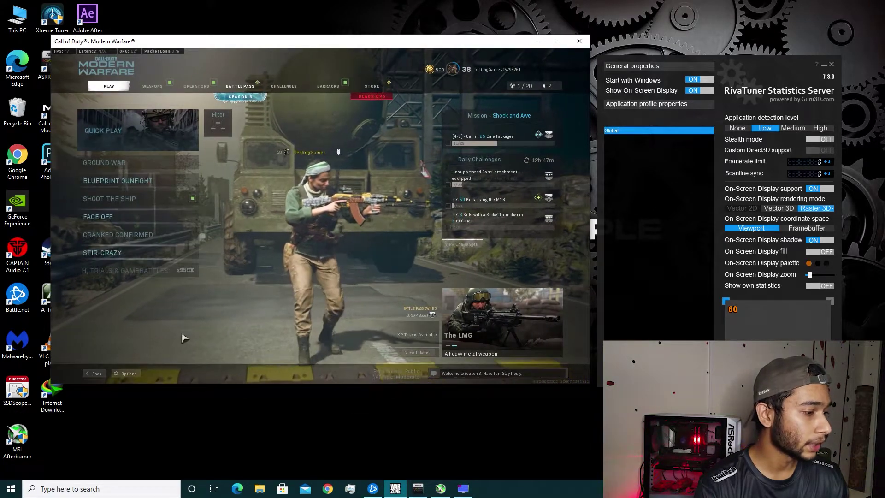
pyautogui.click(126, 374)
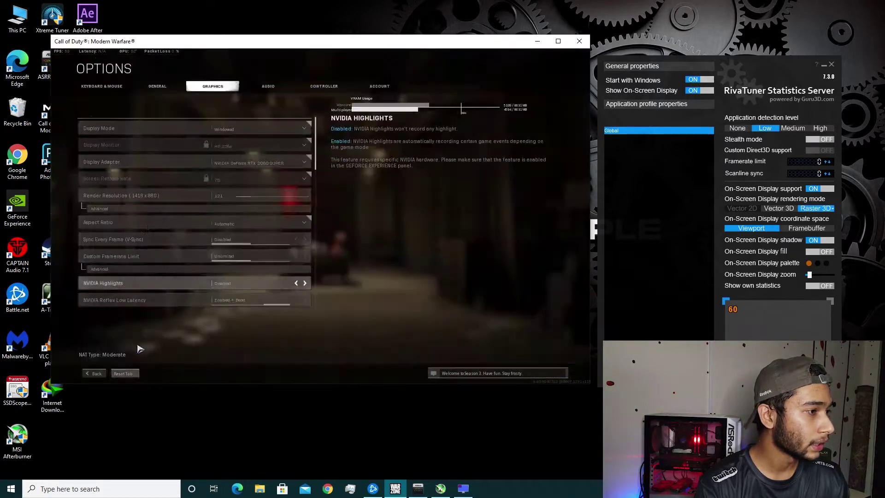
pyautogui.click(110, 89)
pyautogui.click(95, 374)
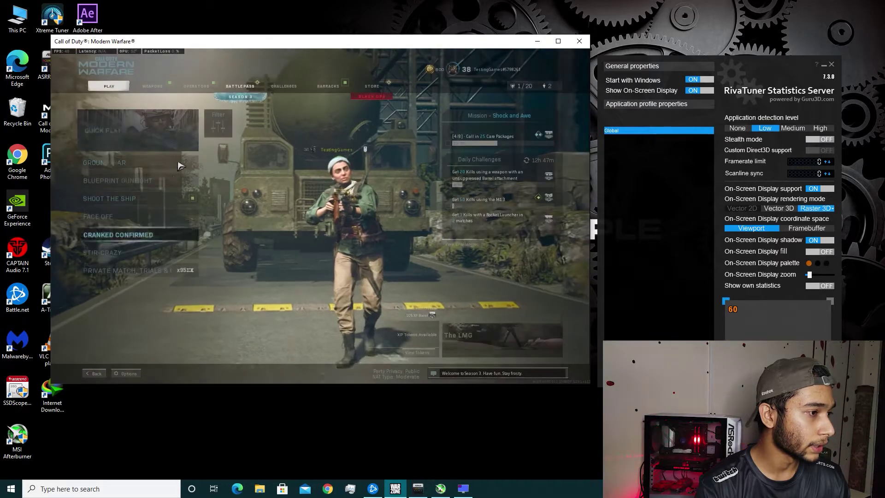
# Open the Midrange loadout's primary weapon in Gunsmith and show its full preview
pyautogui.click(152, 86)
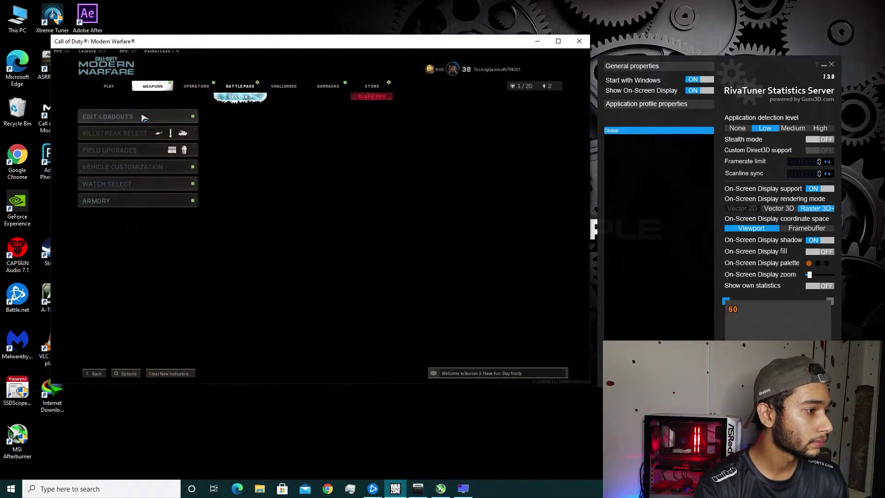
pyautogui.click(143, 118)
pyautogui.click(138, 148)
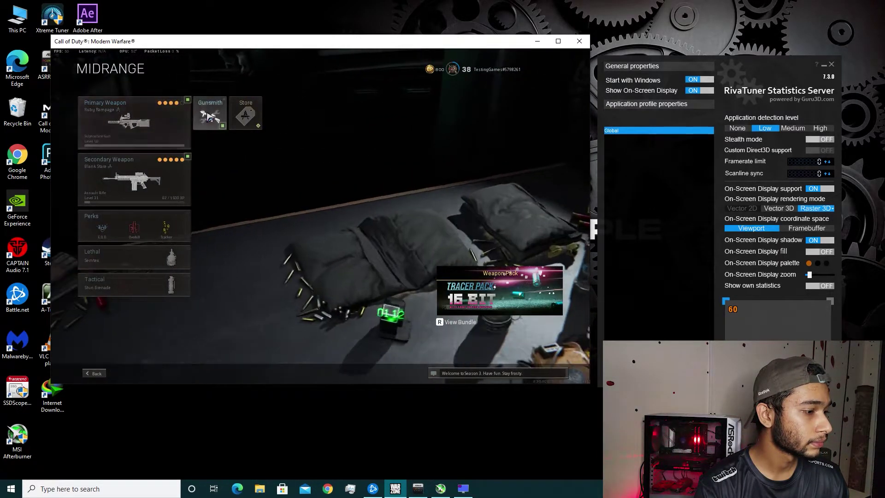
pyautogui.click(209, 115)
pyautogui.click(168, 374)
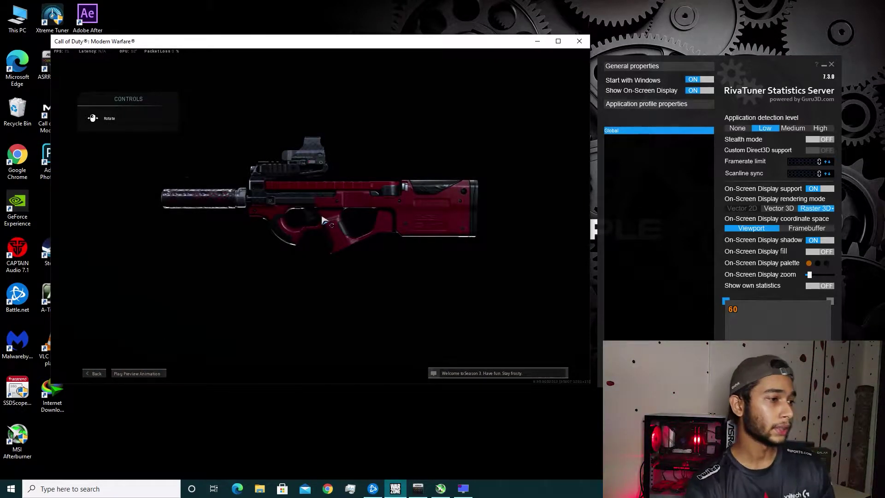
# Move the game window aside and hide the desktop icons
pyautogui.moveTo(341, 43); pyautogui.dragTo(294, 40)
pyautogui.rightClick(621, 27)
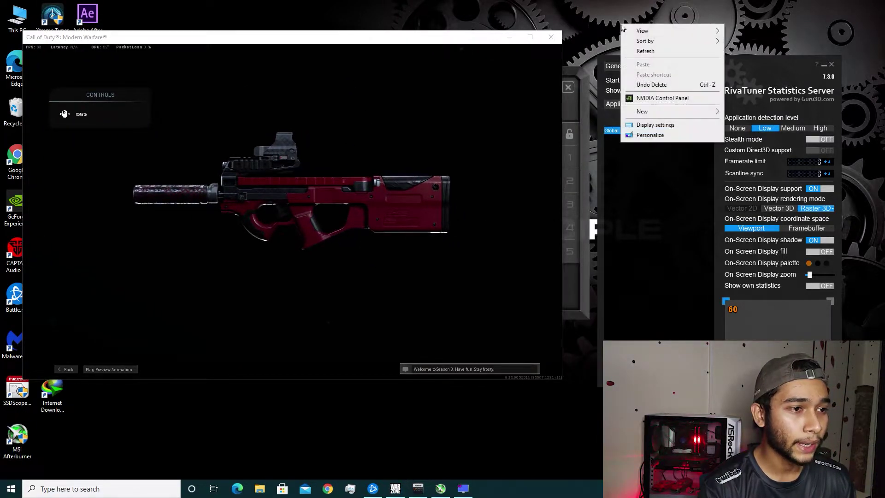
pyautogui.moveTo(645, 31)
pyautogui.click(743, 87)
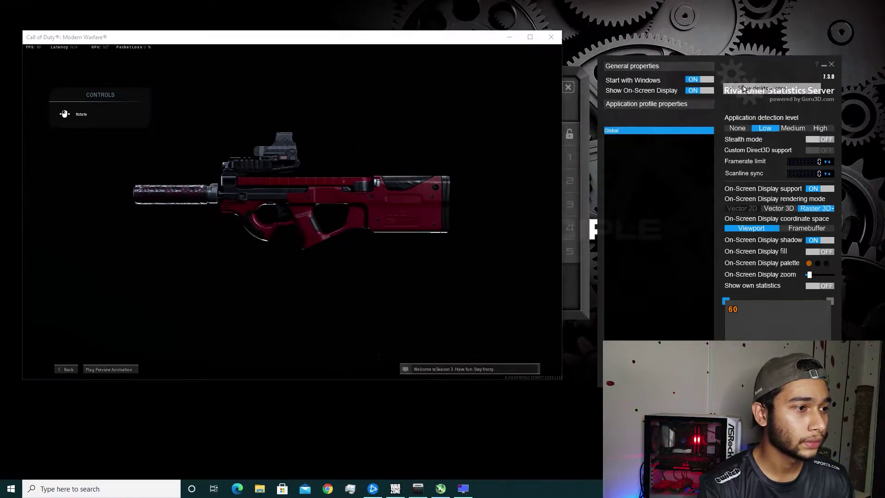
# Arrange the game, MSI Afterburner and RivaTuner Statistics Server windows so all three can be seen together
pyautogui.moveTo(409, 38); pyautogui.dragTo(398, 36)
pyautogui.moveTo(575, 75); pyautogui.dragTo(472, 217)
pyautogui.moveTo(737, 66); pyautogui.dragTo(706, 14)
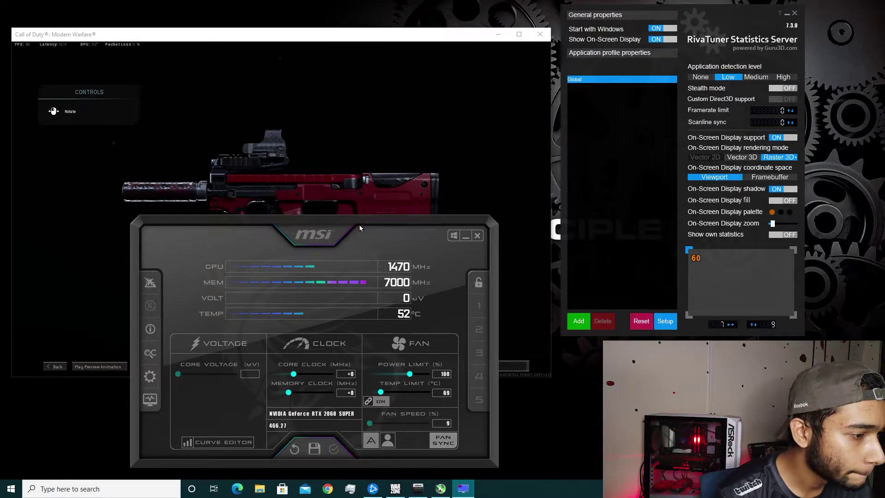
pyautogui.moveTo(359, 225); pyautogui.dragTo(378, 218)
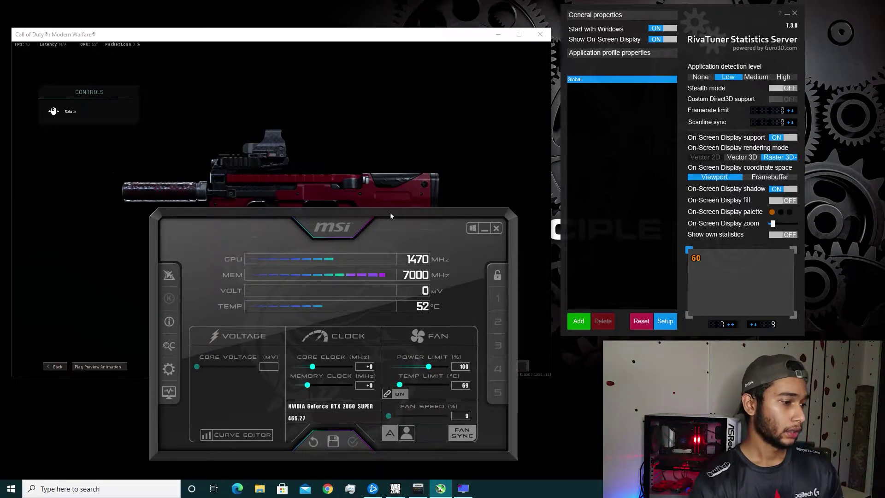
# In the MSI Afterburner monitoring properties, show the GPU usage, Memory usage and Core clock graphs in the On-Screen Display
pyautogui.click(169, 367)
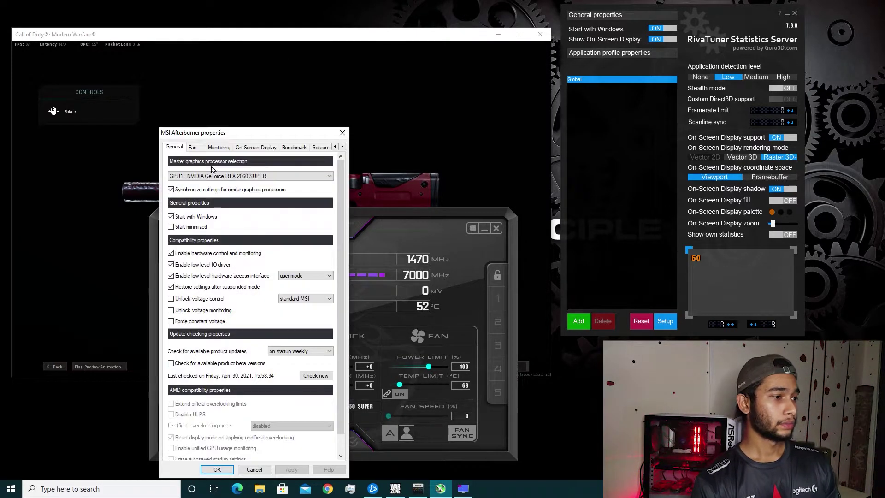
pyautogui.click(216, 147)
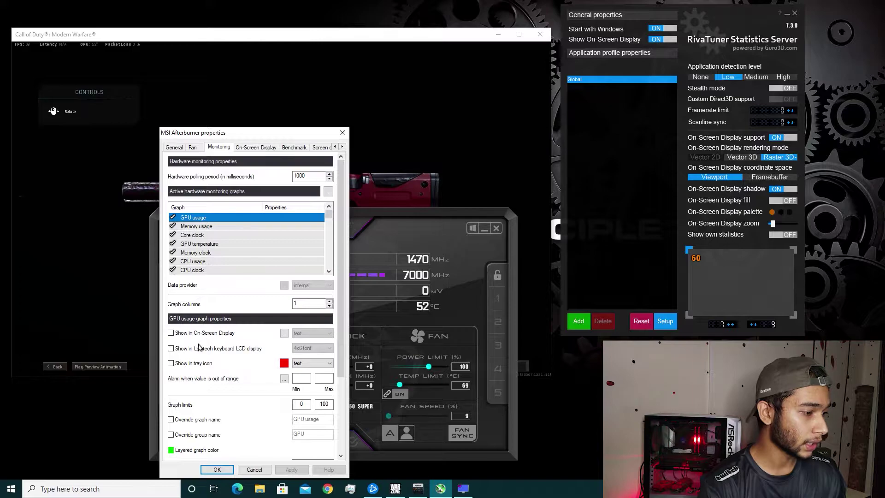
pyautogui.click(171, 333)
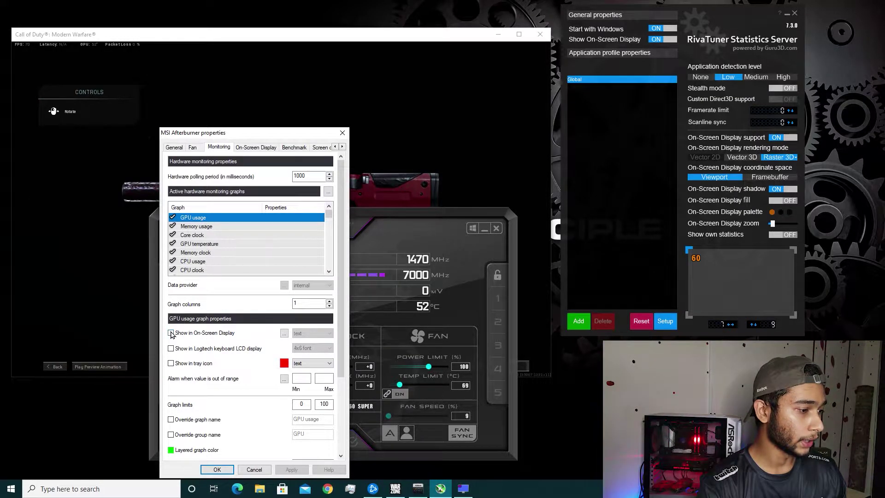
pyautogui.click(214, 227)
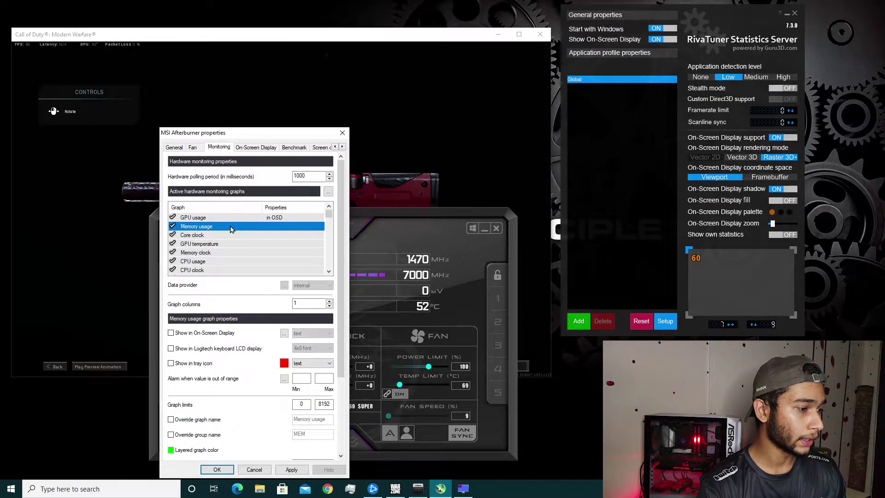
pyautogui.click(170, 334)
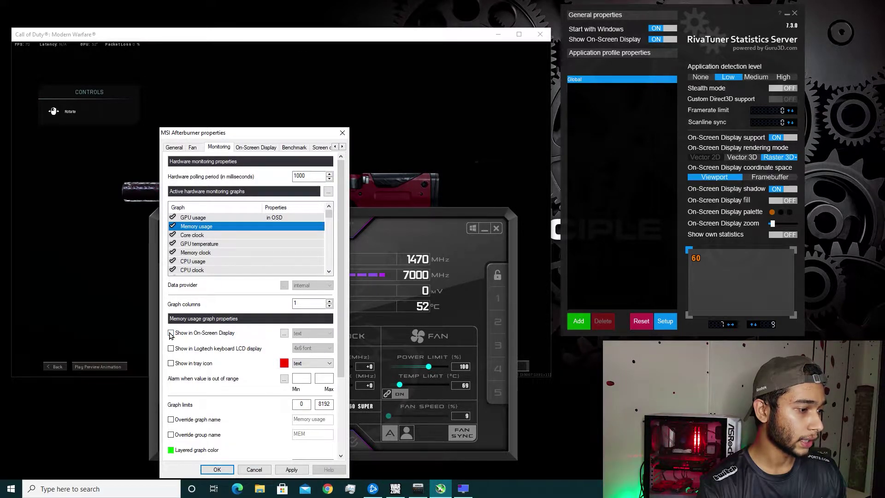
pyautogui.click(226, 236)
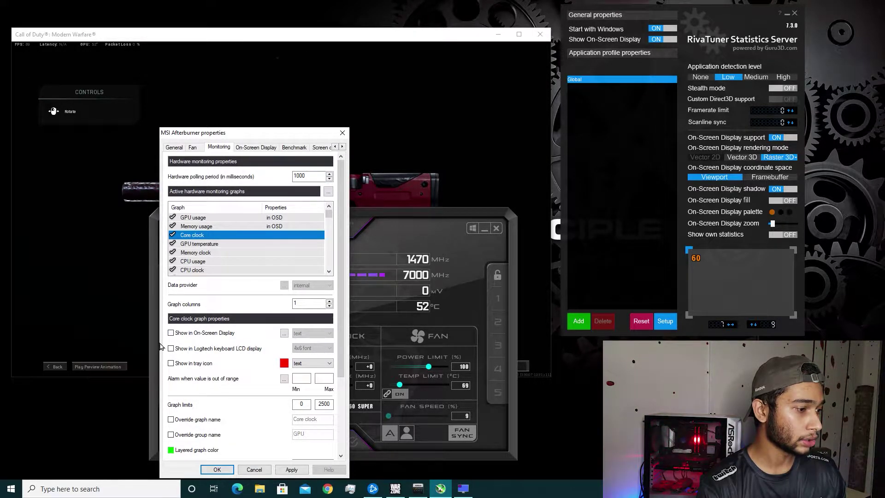
pyautogui.click(171, 335)
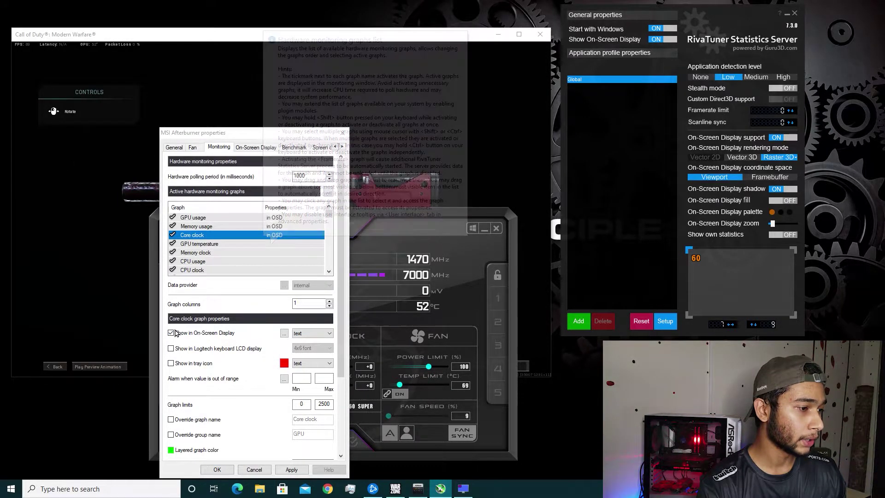
# Show the GPU temperature, Memory clock and CPU usage graphs in the On-Screen Display
pyautogui.click(267, 244)
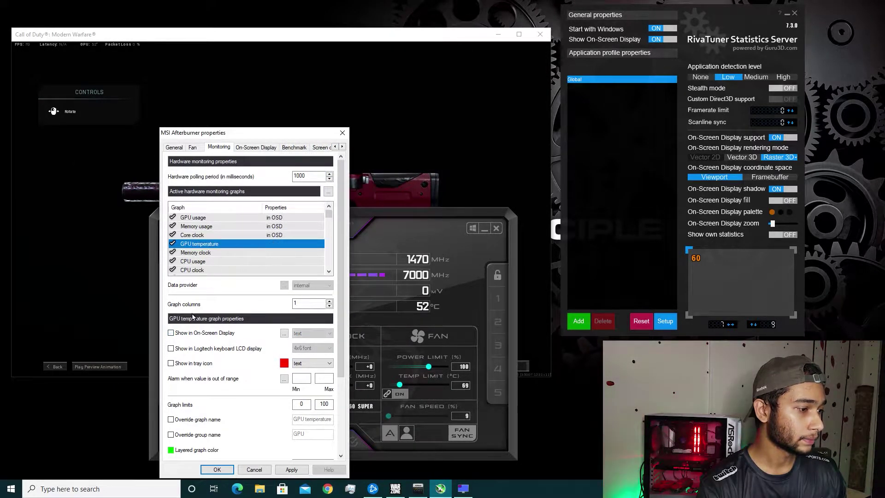
pyautogui.click(264, 254)
pyautogui.click(171, 332)
pyautogui.click(264, 262)
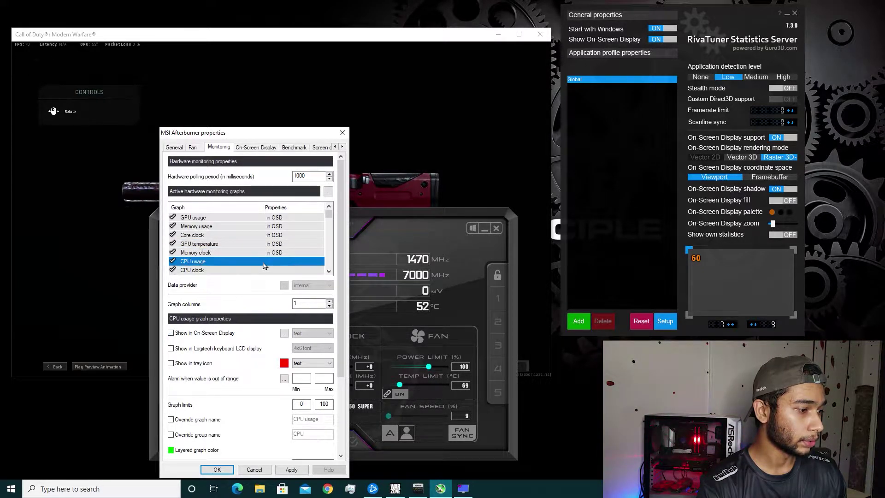
pyautogui.click(171, 332)
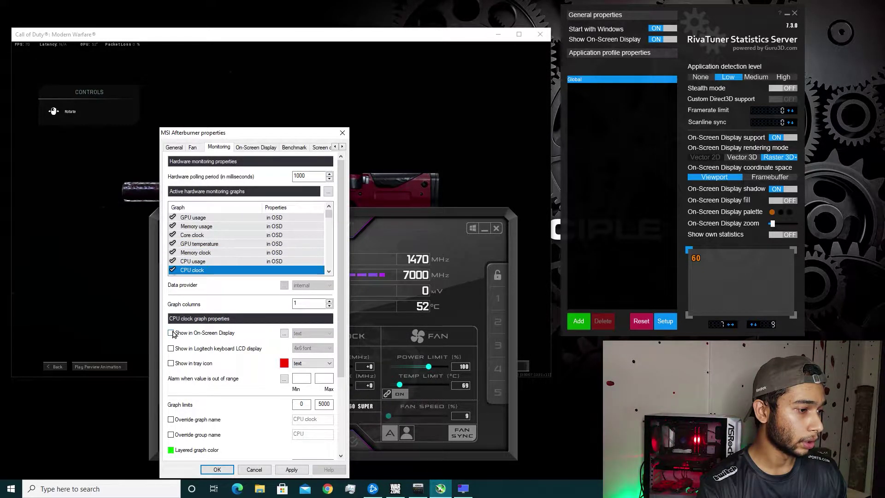
# Show the CPU clock, CPU temperature and CPU power graphs in the On-Screen Display
pyautogui.scroll(-1, 251, 258)
pyautogui.click(230, 252)
pyautogui.click(171, 333)
pyautogui.click(208, 261)
pyautogui.click(171, 332)
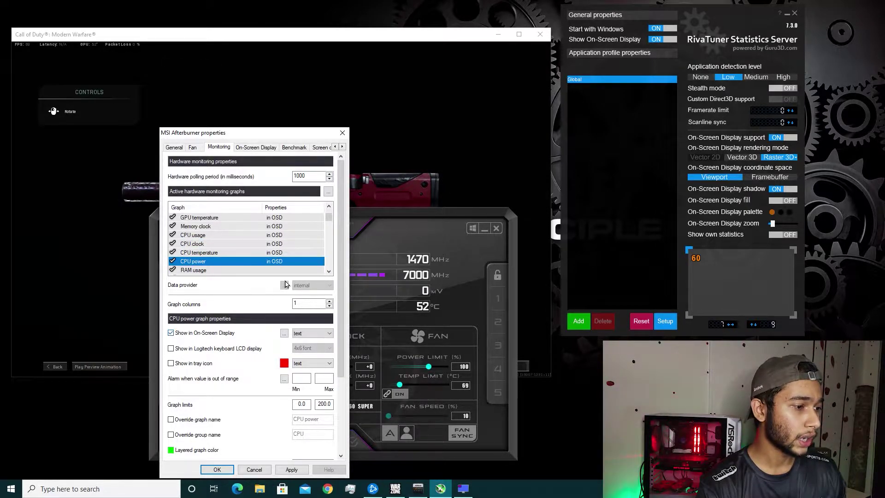
# Show the RAM usage, Framerate and Frametime graphs in the On-Screen Display
pyautogui.click(249, 270)
pyautogui.scroll(-1, 248, 267)
pyautogui.click(171, 333)
pyautogui.click(224, 253)
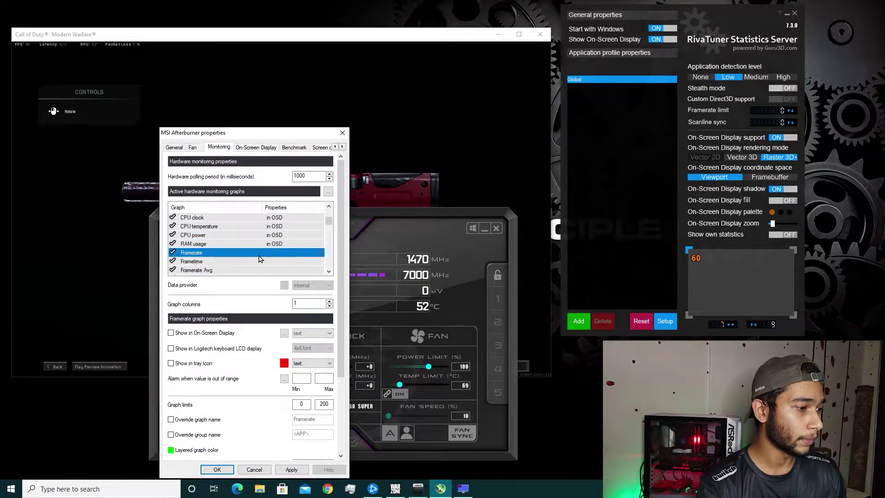
pyautogui.click(171, 332)
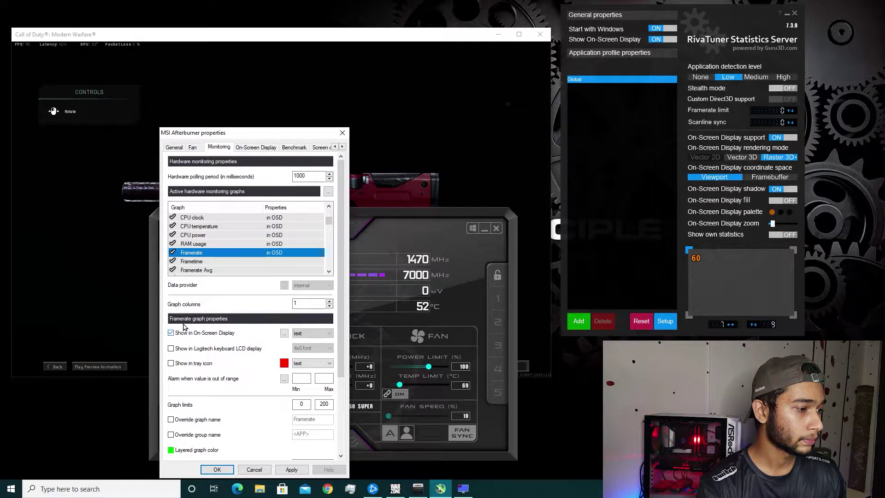
pyautogui.click(265, 262)
pyautogui.click(171, 333)
# Review the list of active hardware monitoring graphs and apply the On-Screen Display selections
pyautogui.scroll(2, 249, 248)
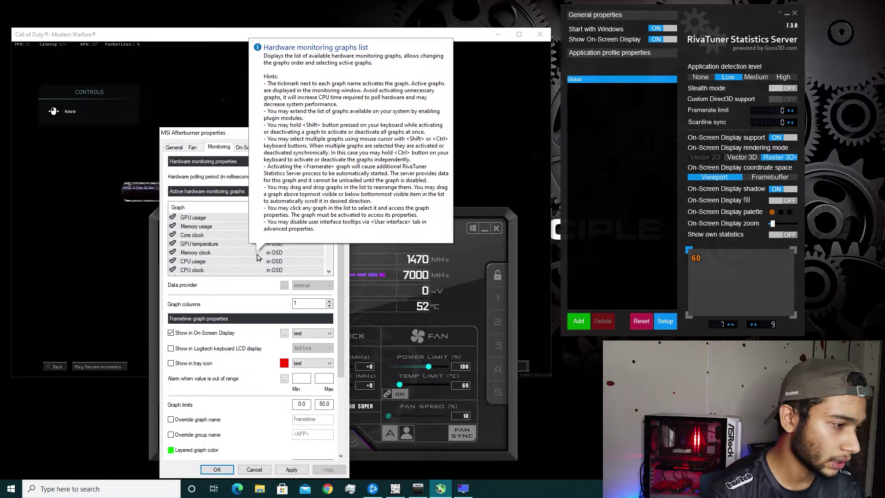
pyautogui.scroll(-5, 267, 249)
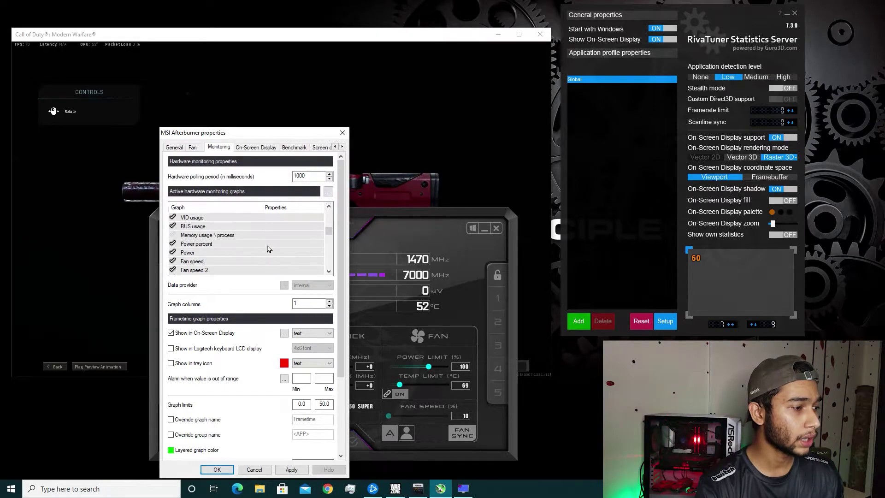
pyautogui.scroll(5, 261, 253)
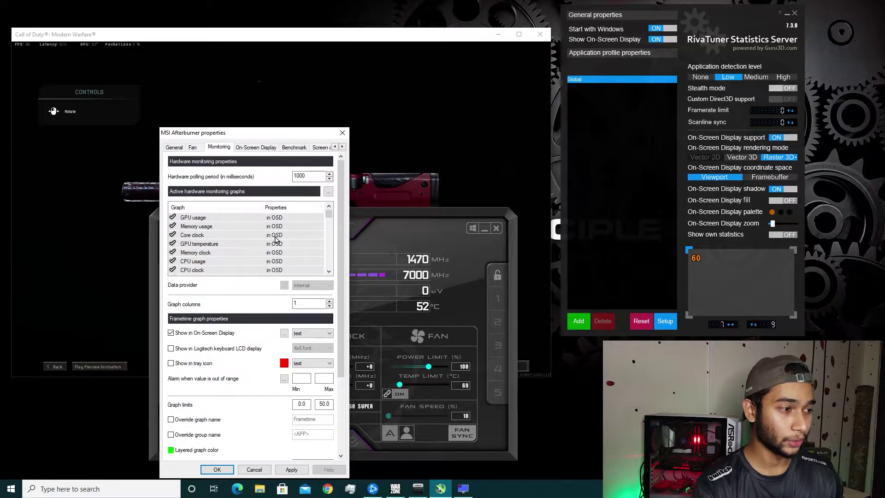
pyautogui.scroll(-2, 275, 242)
pyautogui.scroll(-4, 248, 243)
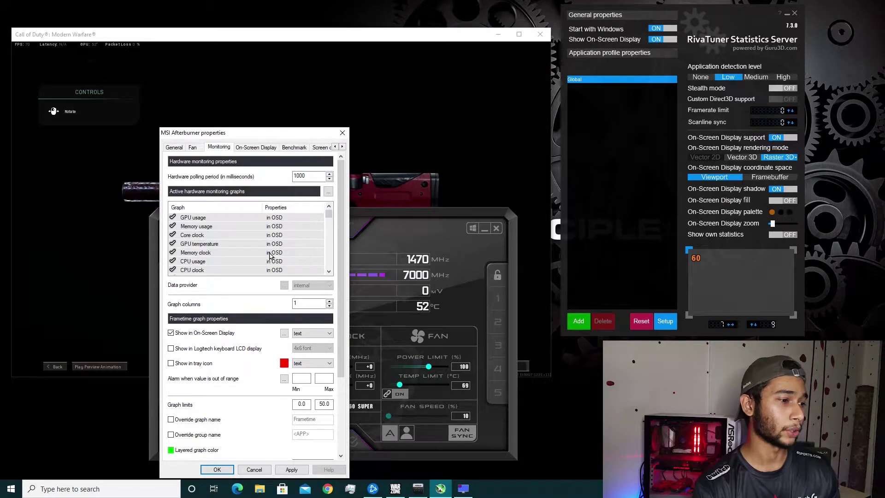
pyautogui.scroll(6, 237, 251)
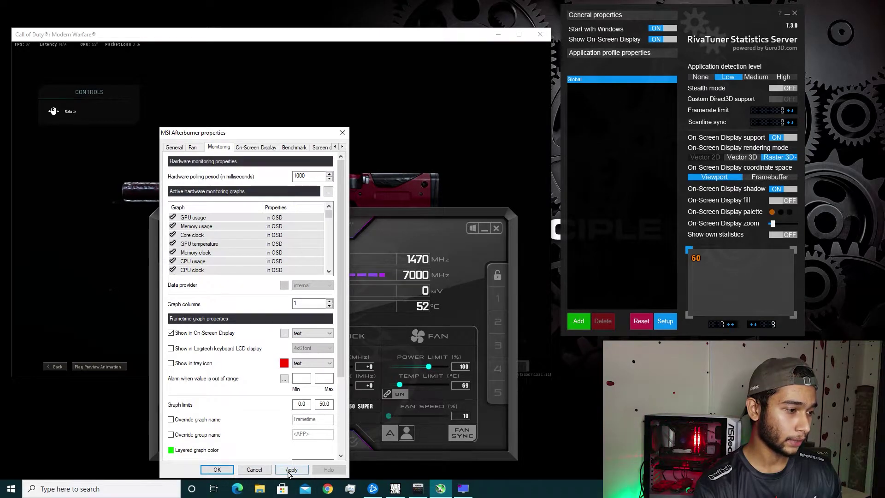
pyautogui.click(290, 470)
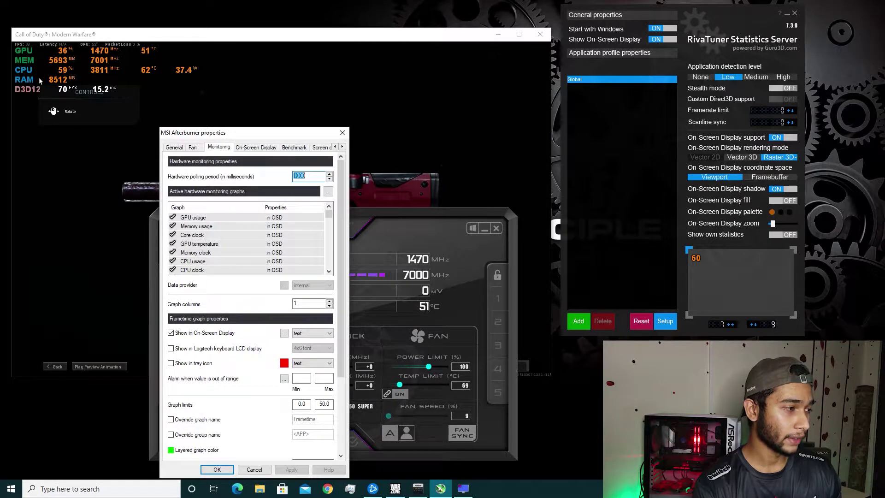
# Close the Afterburner properties and increase the On-Screen Display zoom slightly in RivaTuner Statistics Server
pyautogui.moveTo(337, 133); pyautogui.dragTo(310, 110)
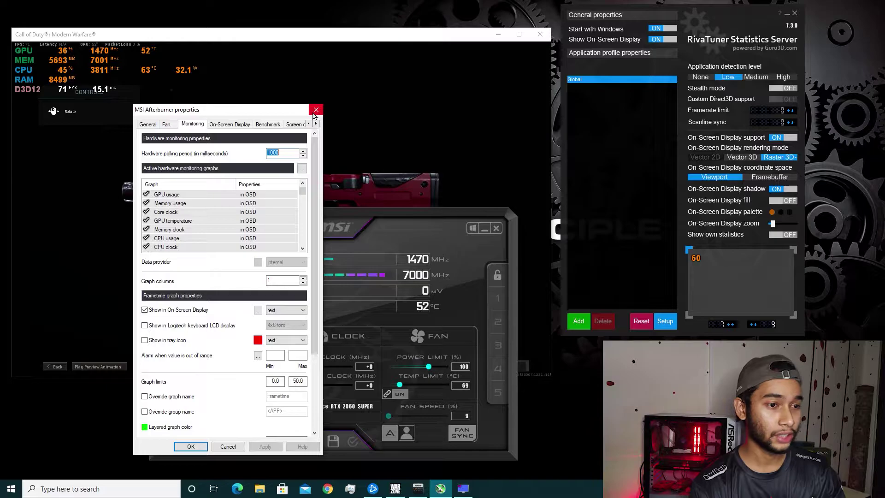
pyautogui.click(313, 113)
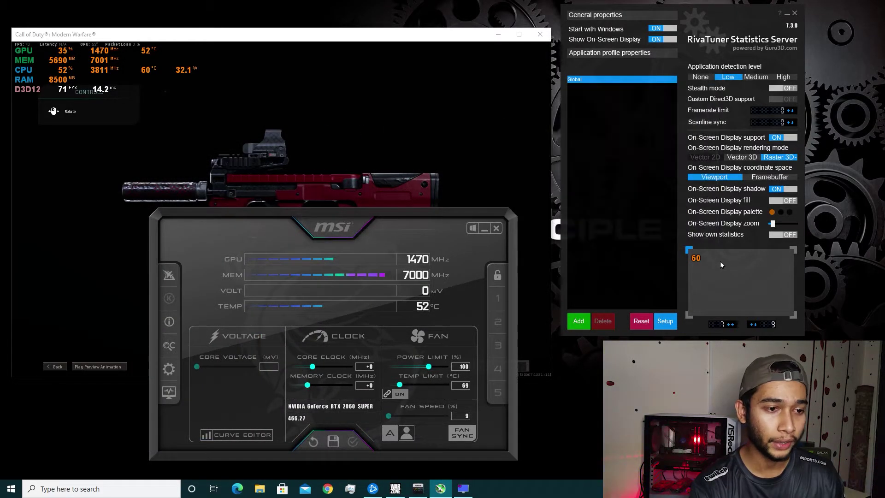
pyautogui.click(776, 225)
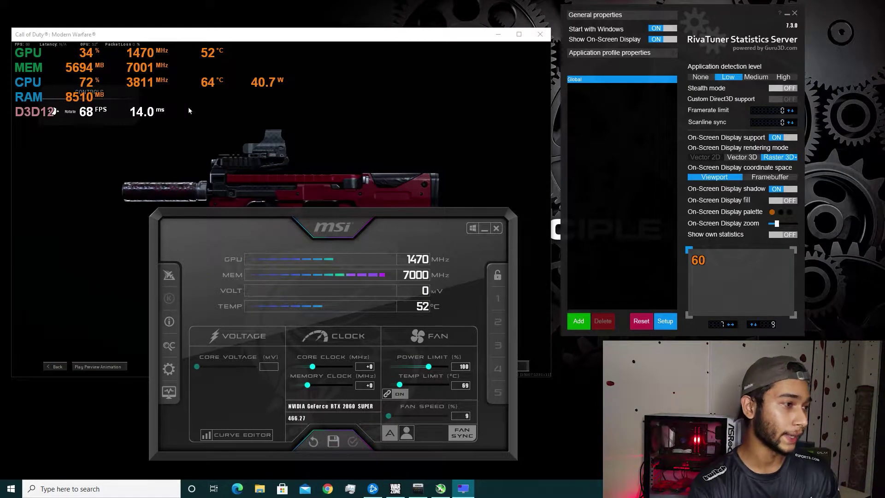
# Move the MSI Afterburner window up slightly and reopen its monitoring properties with the GPU usage graph selected
pyautogui.moveTo(384, 218); pyautogui.dragTo(379, 197)
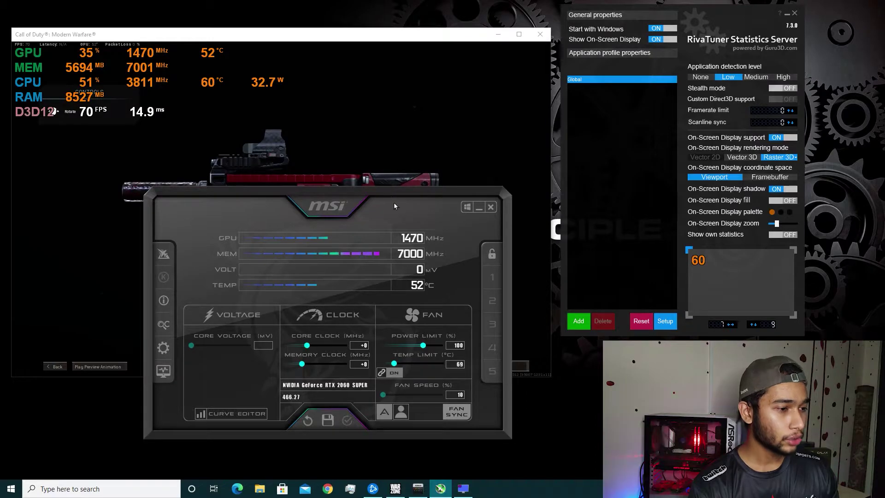
pyautogui.moveTo(389, 200); pyautogui.dragTo(381, 175)
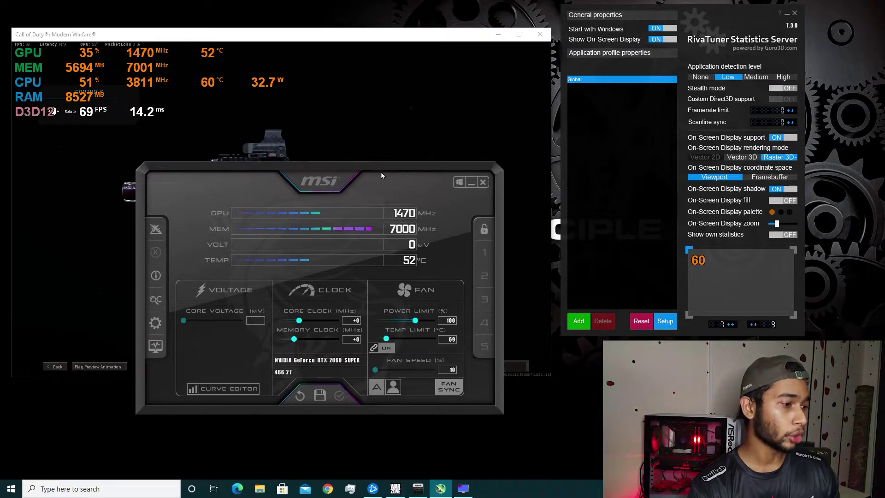
pyautogui.click(158, 323)
pyautogui.click(203, 148)
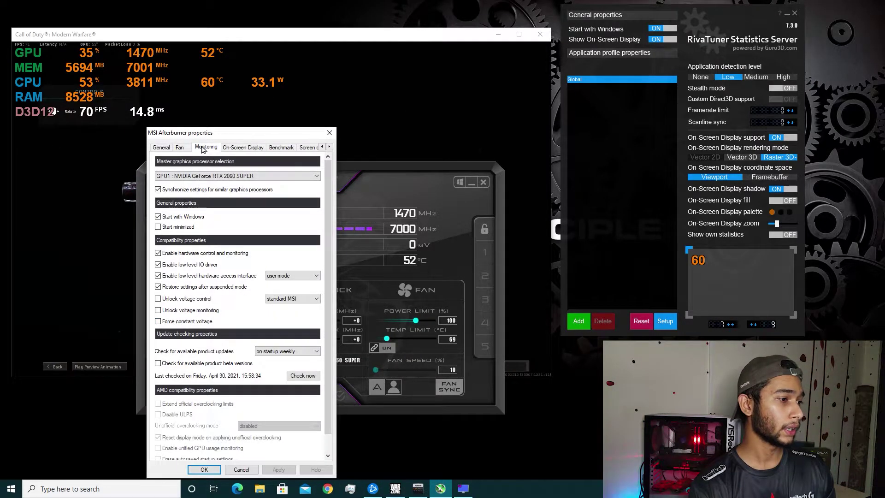
pyautogui.click(263, 226)
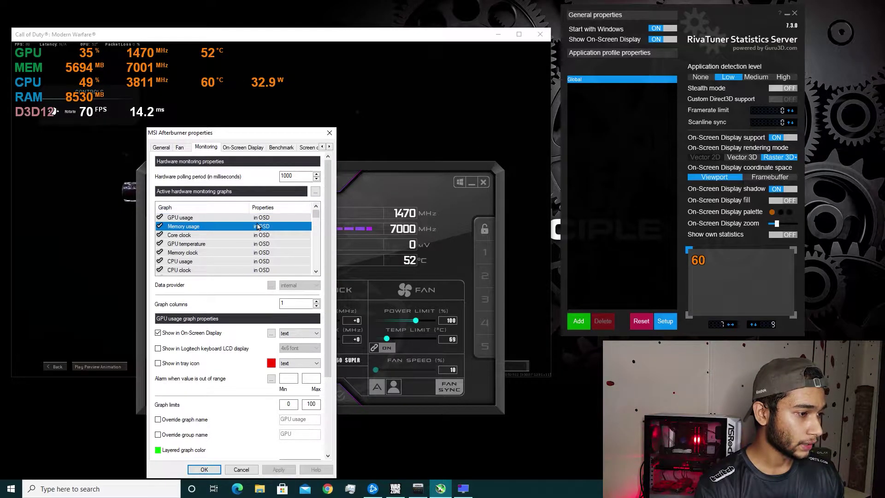
pyautogui.click(262, 219)
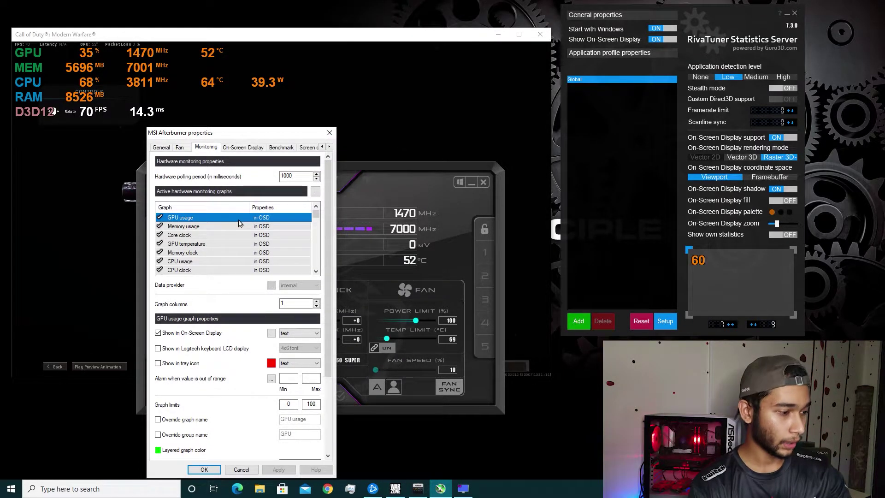
# Override the GPU usage graph's group name with "GTX 2060 Super" and apply it
pyautogui.click(158, 434)
pyautogui.click(301, 435)
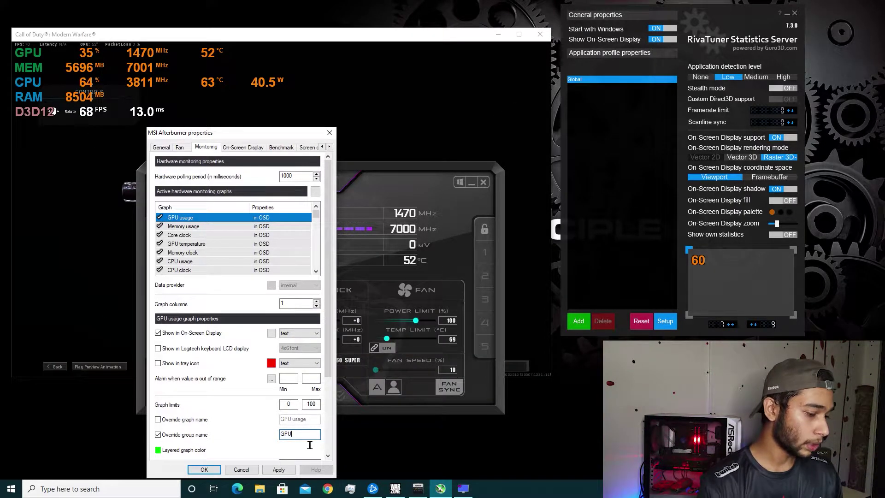
pyautogui.press('BackSpace')
pyautogui.press('BackSpace')
pyautogui.press('BackSpace')
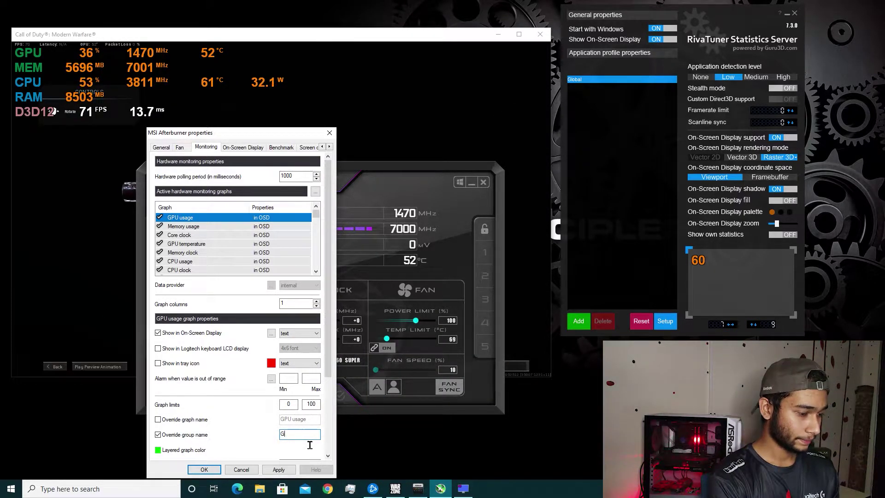
pyautogui.write('GTX ')
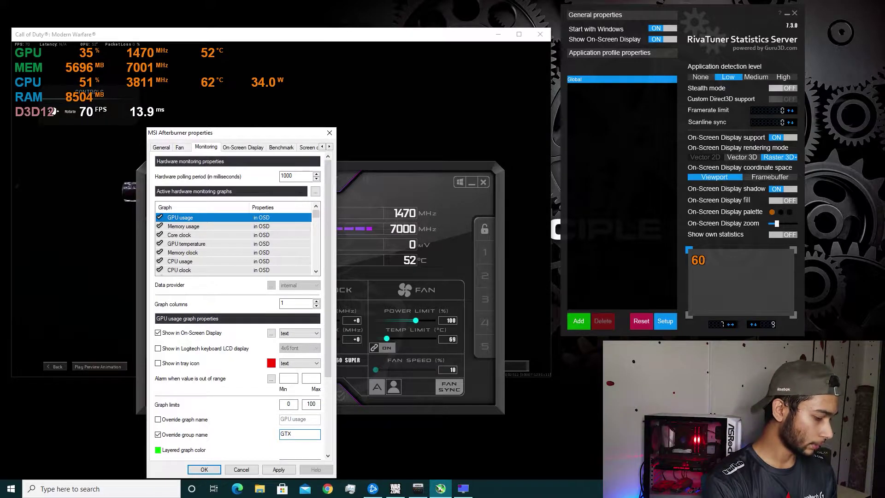
pyautogui.write('2060')
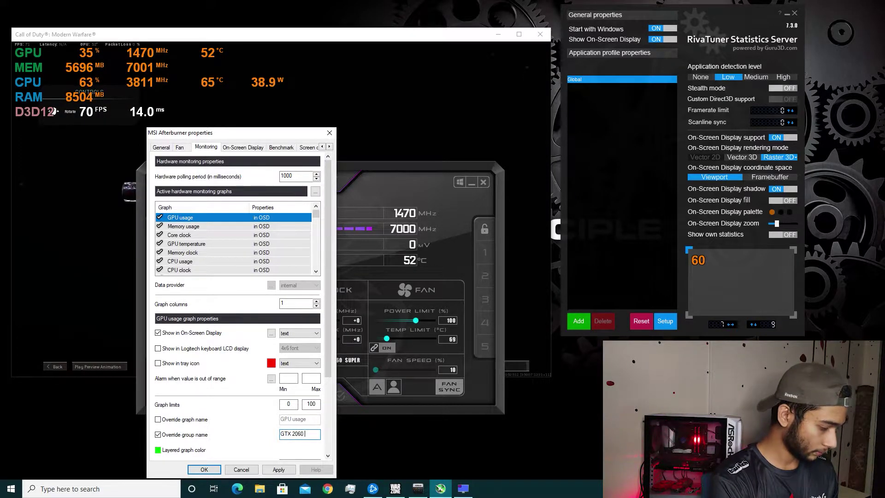
pyautogui.write(' Super')
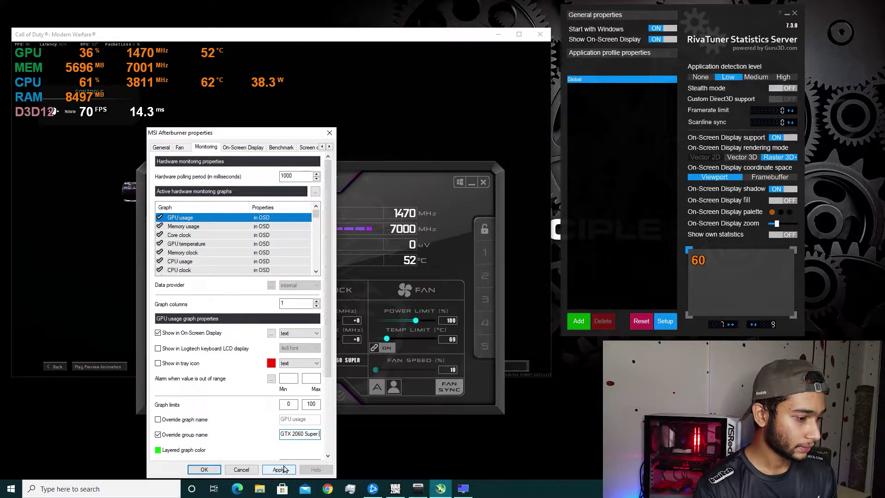
pyautogui.click(280, 469)
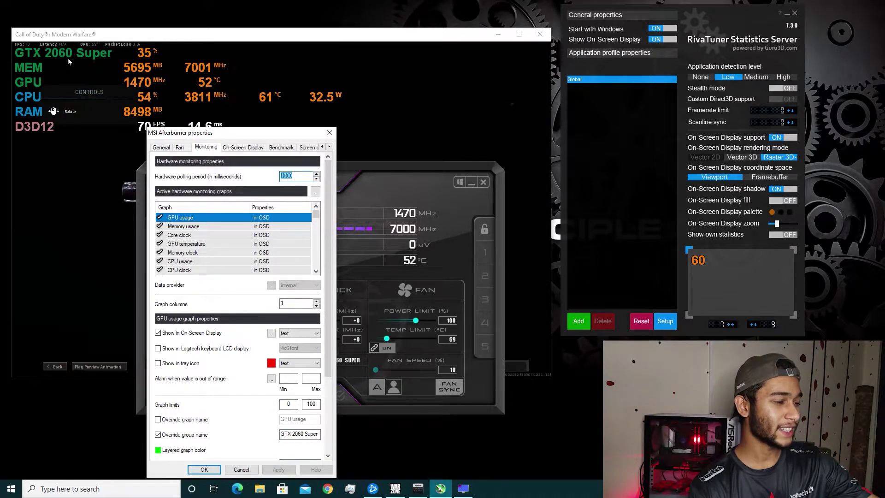
# Set the GPU usage graph's overridden group name to "RTX 2060 Super" and apply it
pyautogui.click(164, 434)
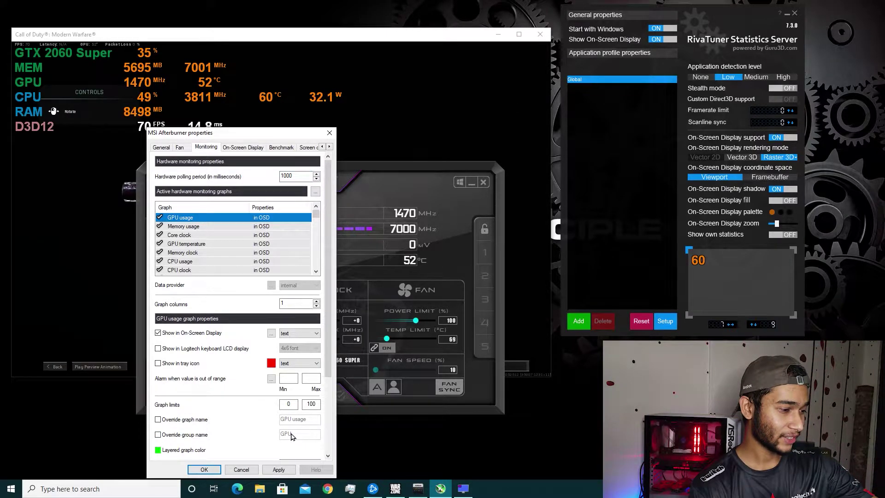
pyautogui.click(182, 436)
pyautogui.click(302, 434)
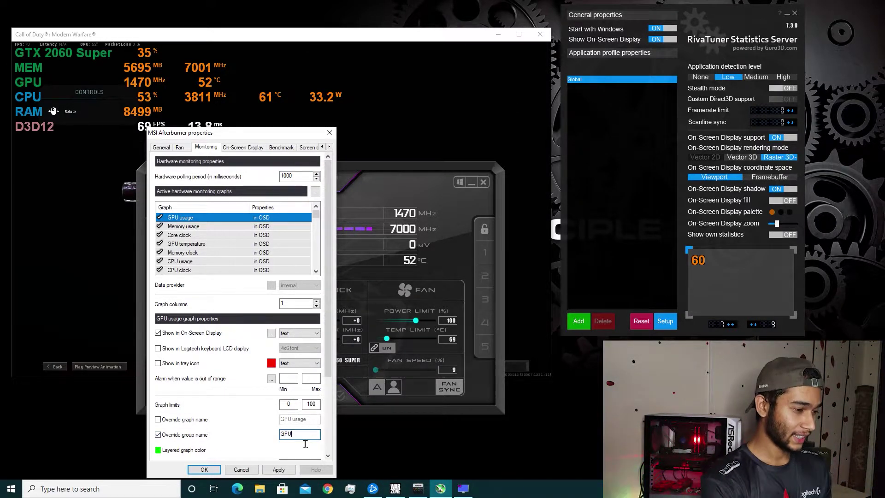
pyautogui.press('BackSpace')
pyautogui.write('RT')
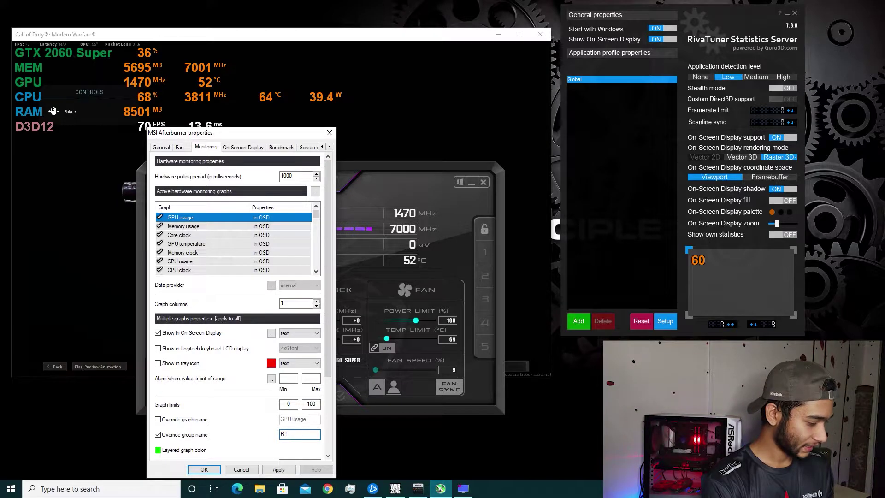
pyautogui.write('X 2060')
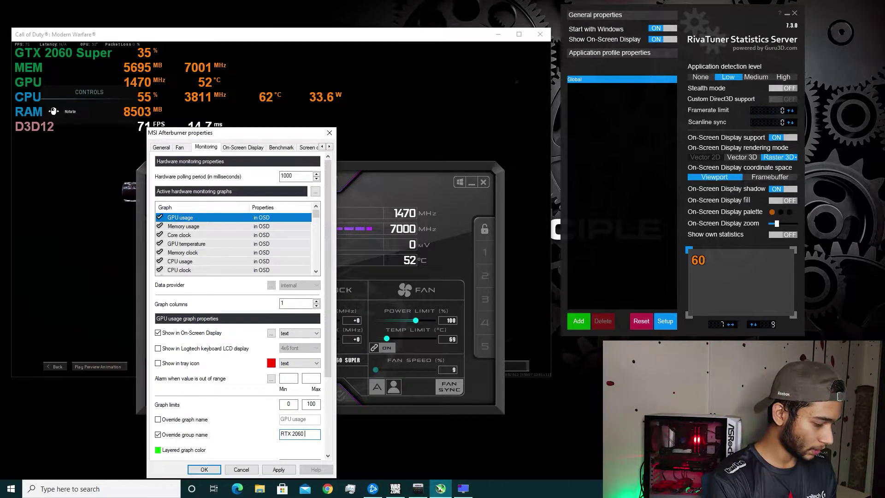
pyautogui.write(' Super')
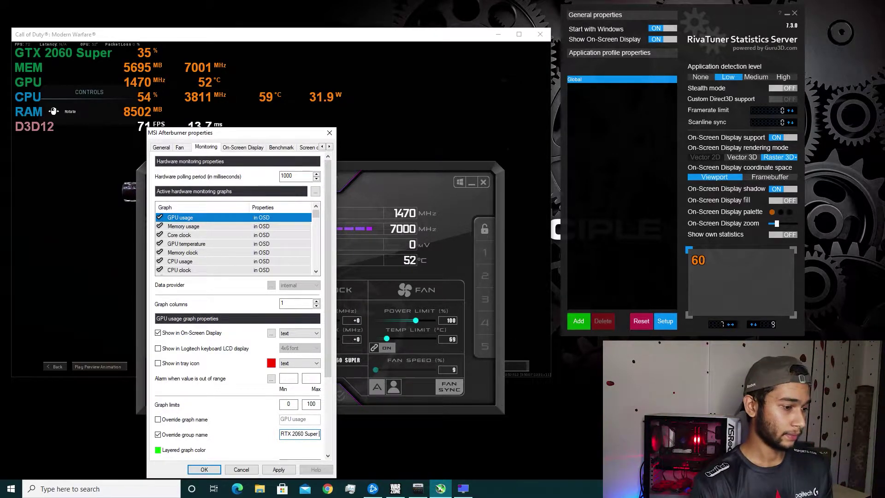
pyautogui.click(278, 469)
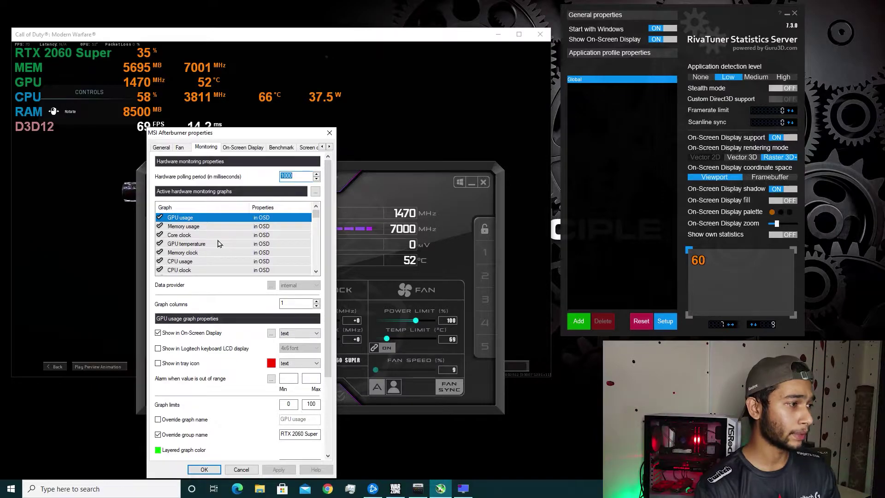
# Override the Memory usage graph's group name with "RTX 2060 Super" and apply it
pyautogui.click(261, 227)
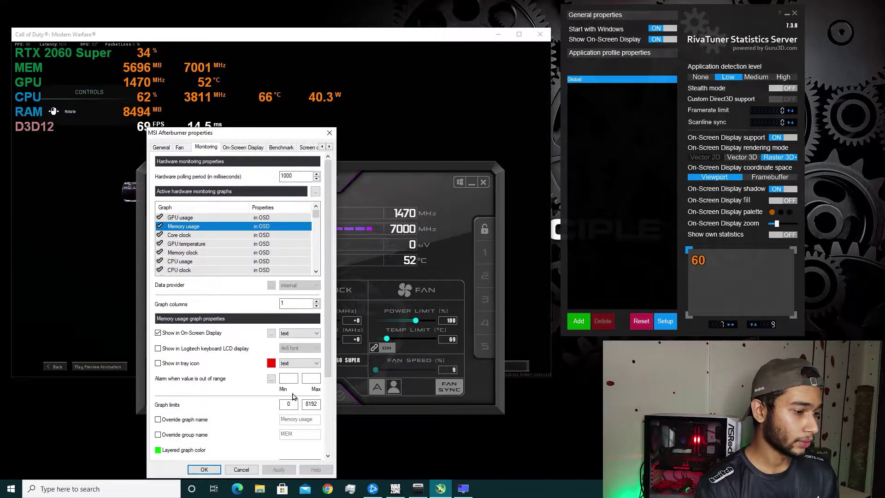
pyautogui.click(158, 435)
pyautogui.doubleClick(302, 433)
pyautogui.press('BackSpace')
pyautogui.write('RTX 2060')
pyautogui.press('BackSpace')
pyautogui.write('Super')
pyautogui.click(278, 469)
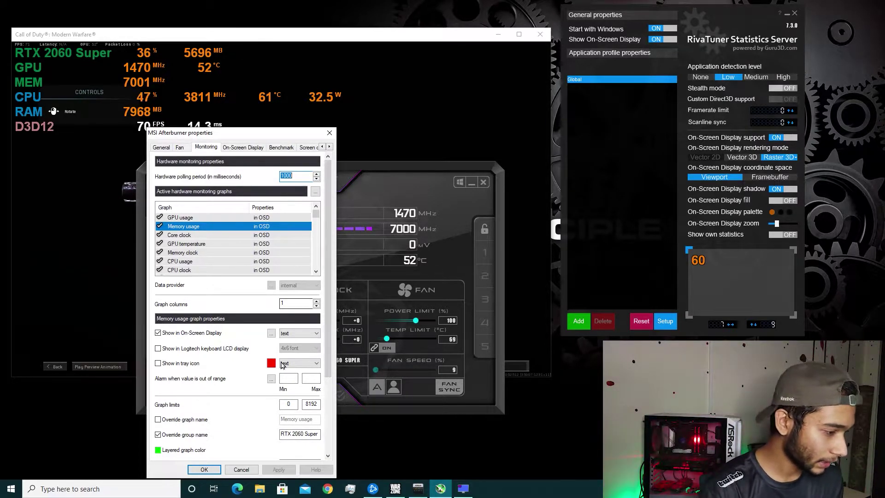
# Change the Memory usage graph's overridden group name to "VRAM" and apply it
pyautogui.click(267, 436)
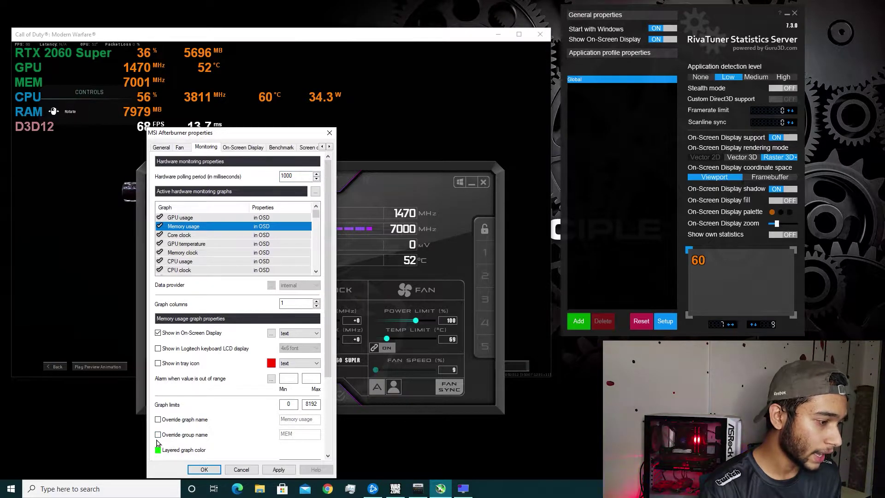
pyautogui.click(298, 437)
pyautogui.click(307, 431)
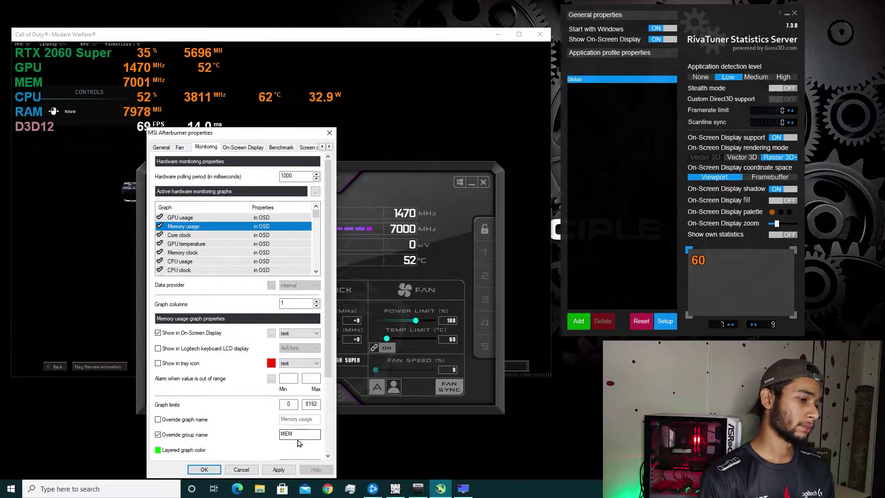
pyautogui.press('BackSpace')
pyautogui.press('BackSpace')
pyautogui.press('BackSpace')
pyautogui.write('VRAm')
pyautogui.press('BackSpace')
pyautogui.write('M')
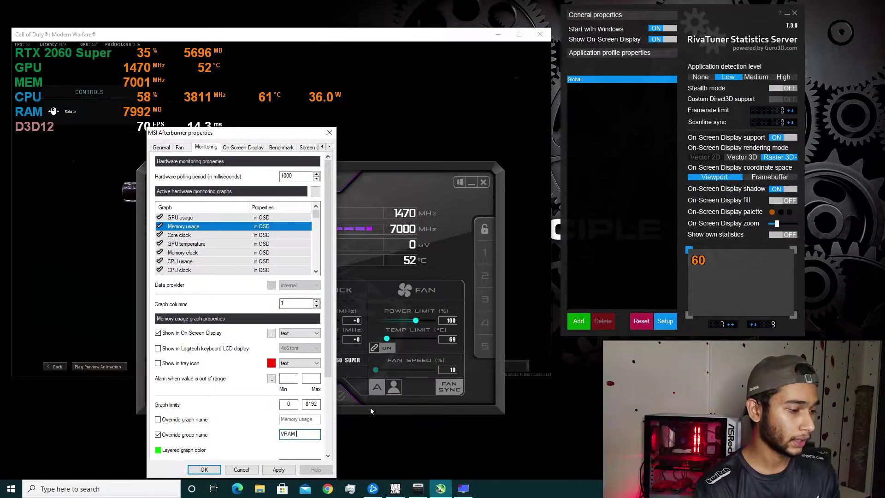
pyautogui.click(279, 469)
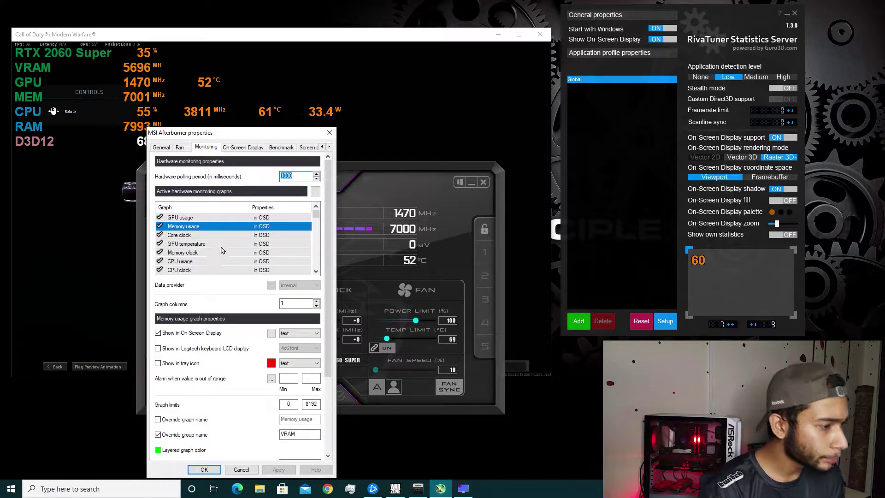
# Override the Core clock graph's group name with "GPU. Clock" and apply it
pyautogui.click(179, 235)
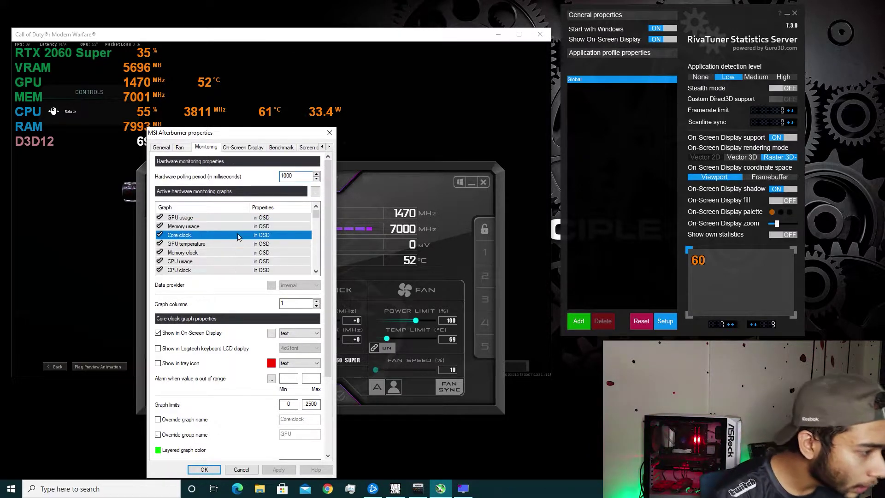
pyautogui.click(158, 435)
pyautogui.click(312, 436)
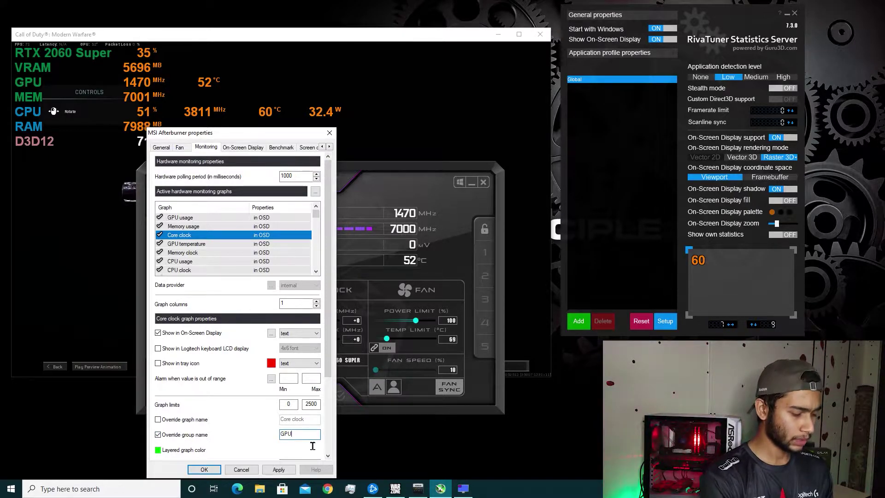
pyautogui.write('Clock')
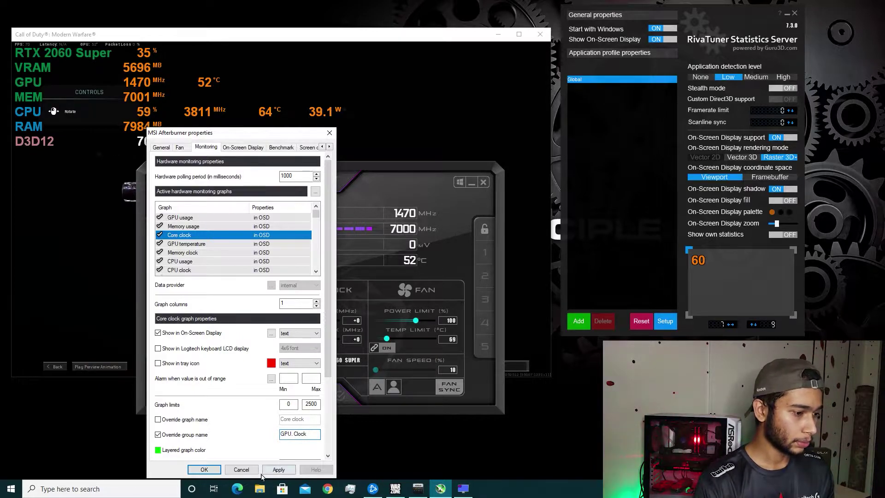
pyautogui.click(278, 469)
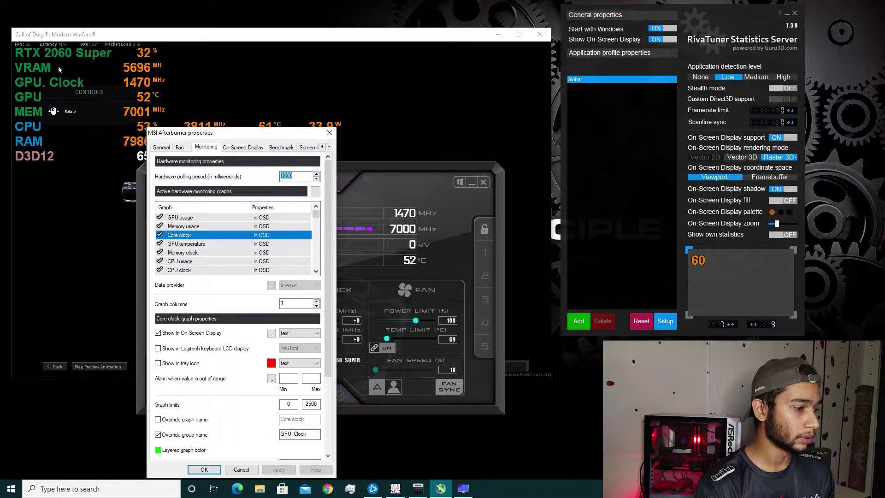
# Override the GPU temperature graph's group name with "GPU. Temp." and apply it
pyautogui.click(180, 243)
pyautogui.click(158, 434)
pyautogui.click(310, 438)
pyautogui.write('. ')
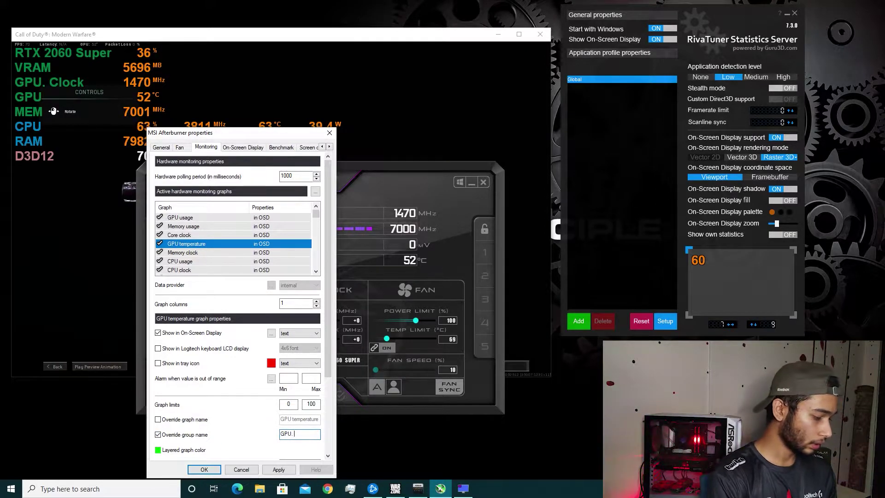
pyautogui.write('Temp')
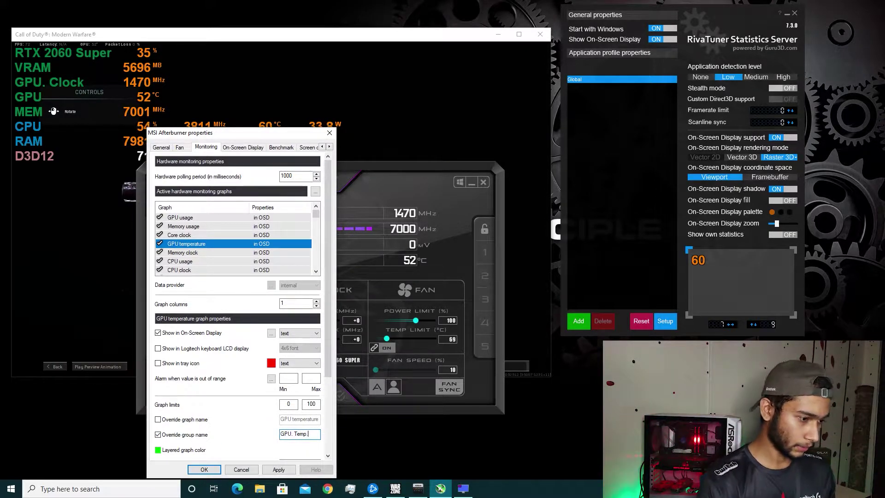
pyautogui.write('.')
pyautogui.click(288, 471)
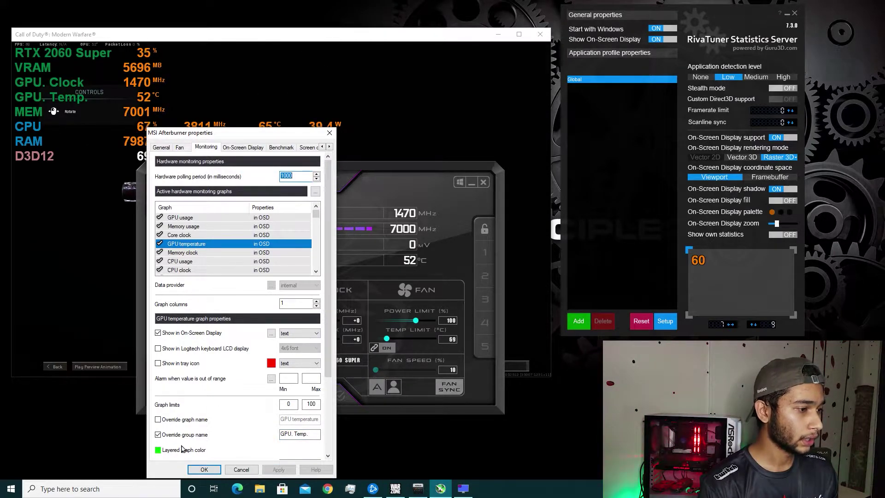
# Override the Memory clock graph's group name with "MEM. Clock" and apply it
pyautogui.click(221, 252)
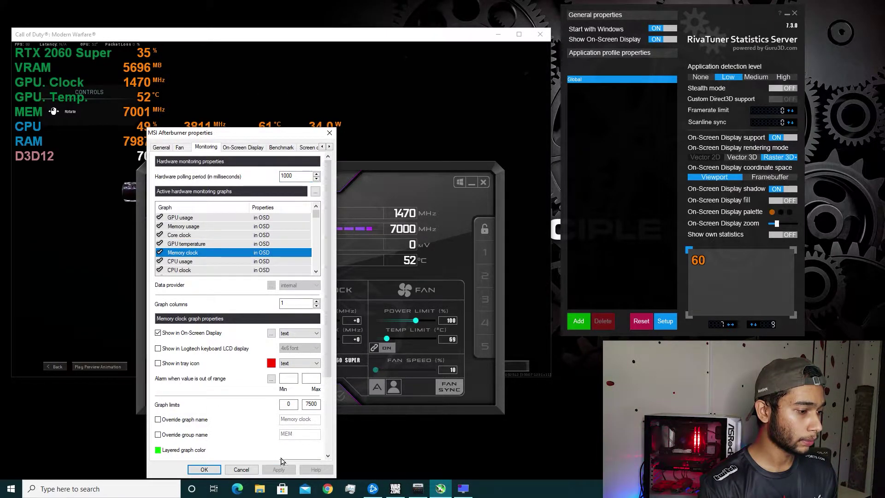
pyautogui.click(158, 434)
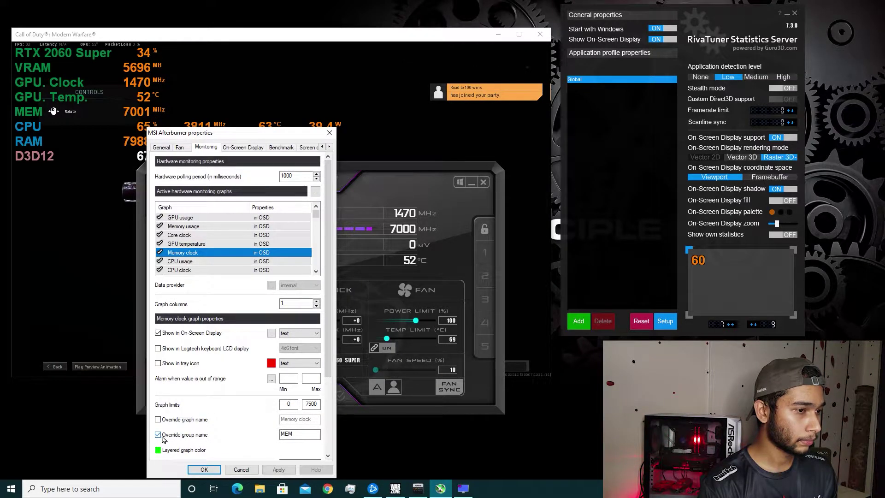
pyautogui.click(317, 441)
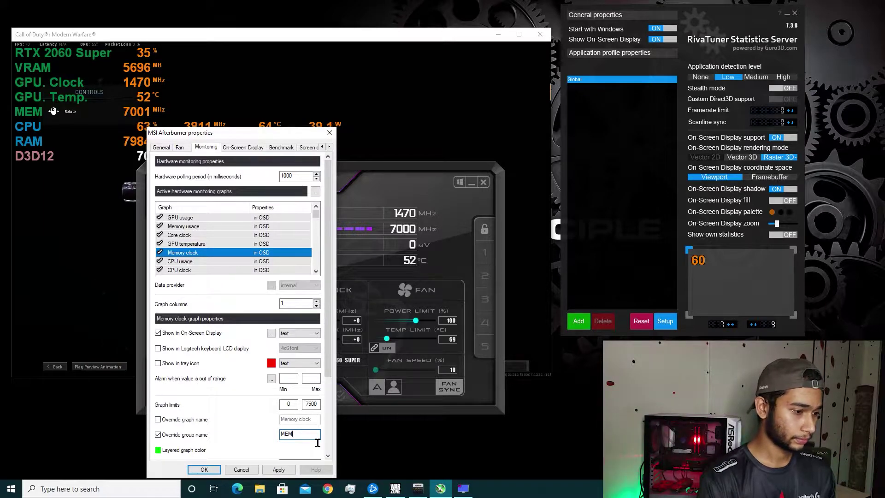
pyautogui.write('. ')
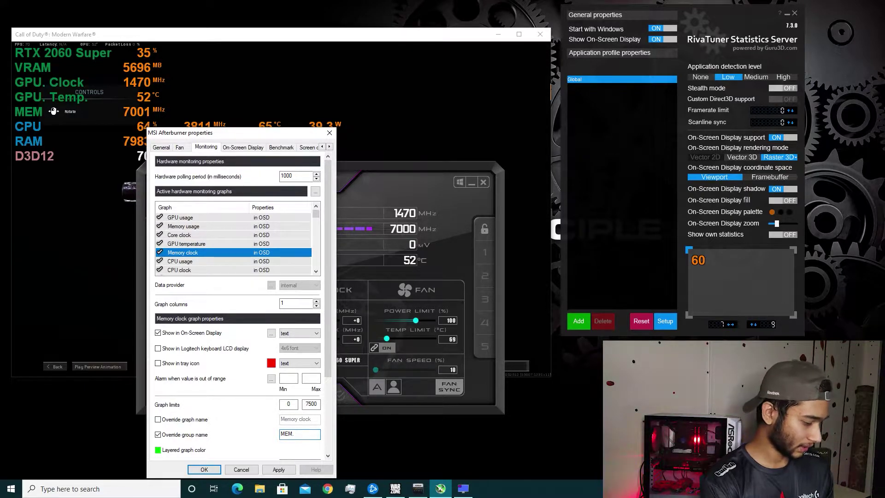
pyautogui.write('RE')
pyautogui.write('C')
pyautogui.write('lock')
pyautogui.click(290, 471)
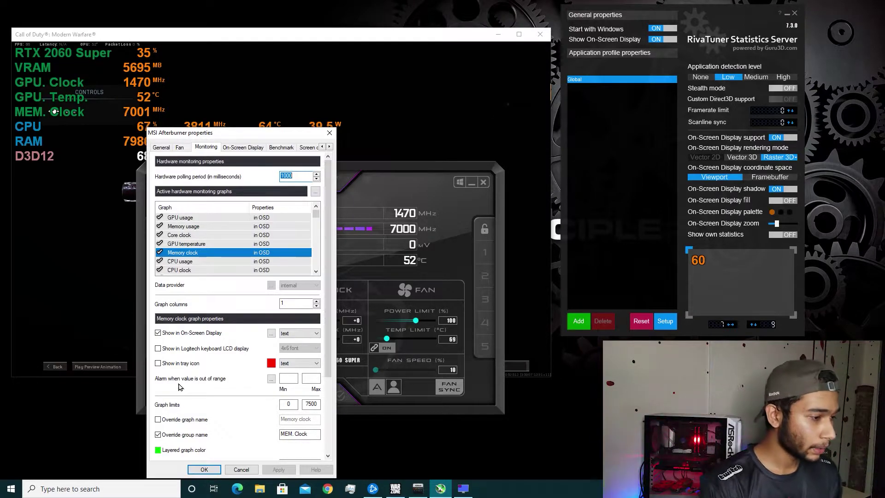
# Override the CPU usage graph's group name with "i5 8400" and apply it
pyautogui.scroll(-1, 231, 237)
pyautogui.click(218, 237)
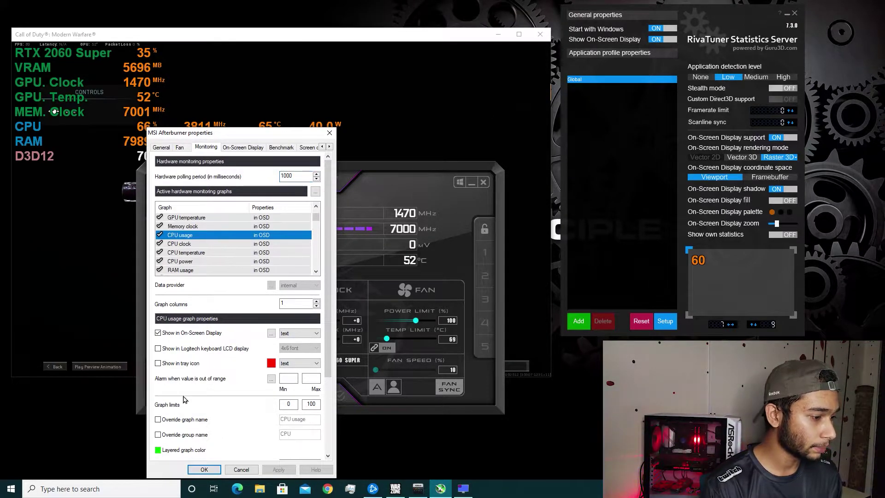
pyautogui.click(158, 435)
pyautogui.click(295, 435)
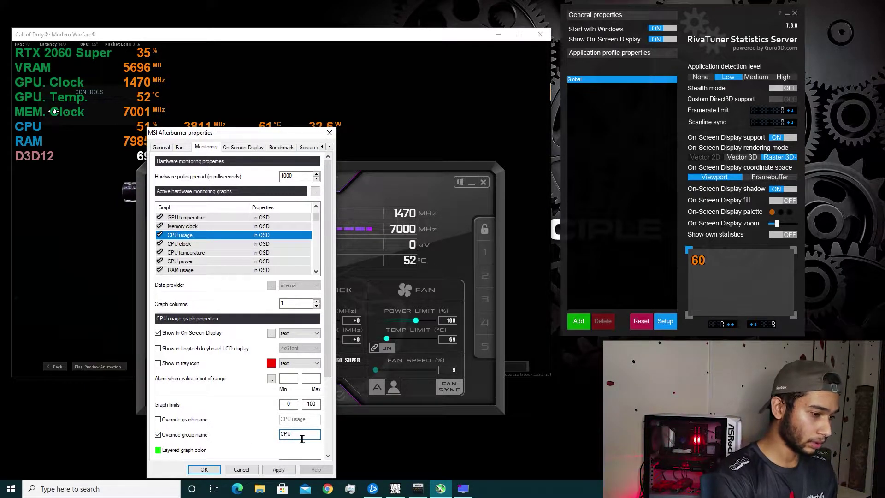
pyautogui.write('i5 84')
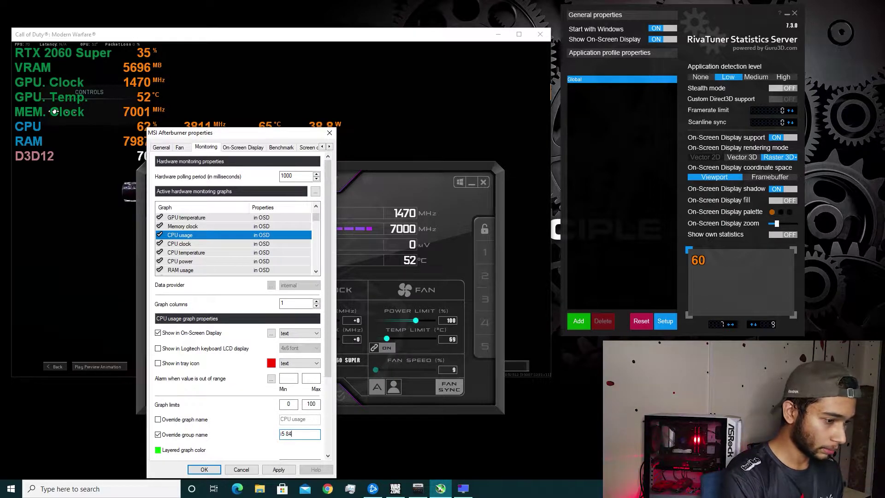
pyautogui.click(280, 469)
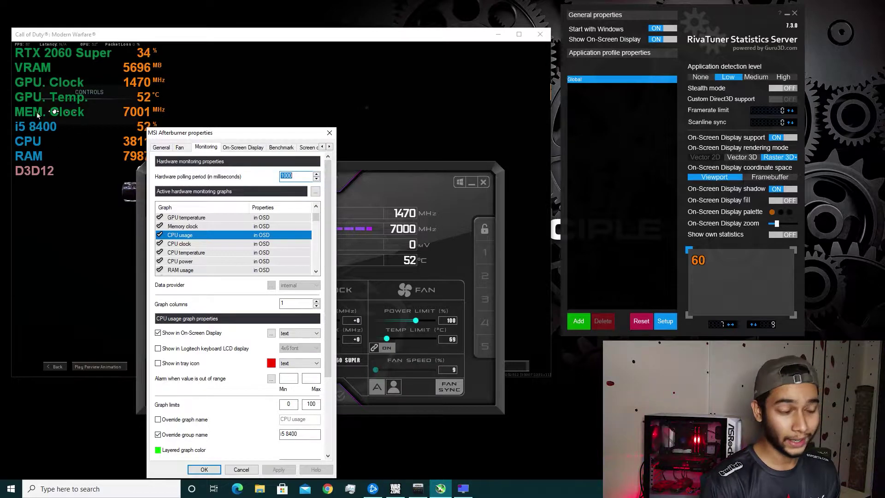
# Override the CPU clock graph's group name with "CPU. Clock" and apply it
pyautogui.click(196, 243)
pyautogui.click(158, 435)
pyautogui.click(302, 439)
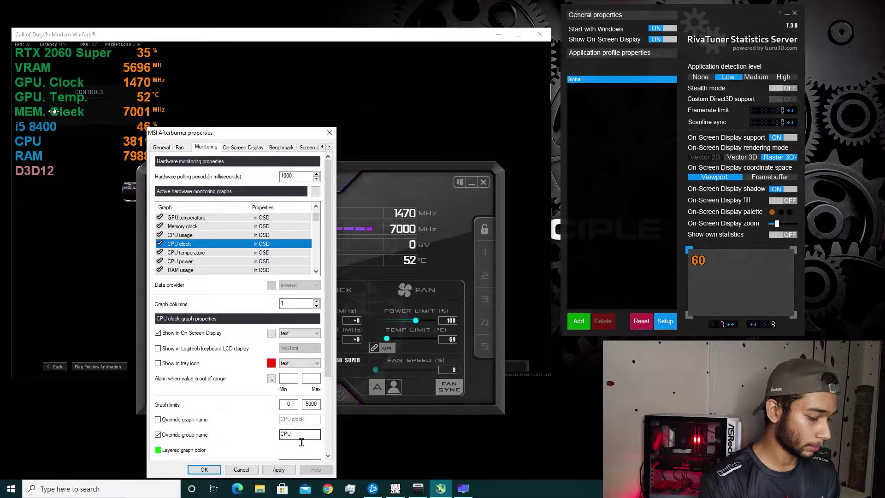
pyautogui.write('Clock')
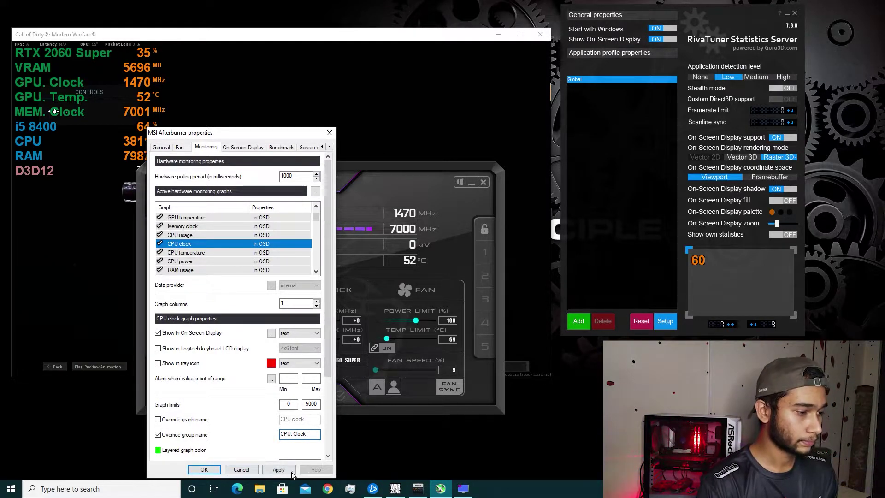
pyautogui.click(291, 471)
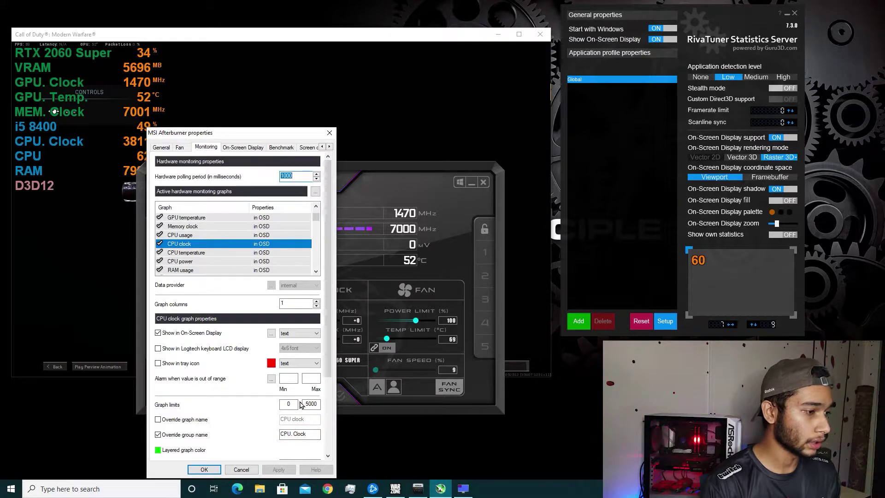
# Override the CPU temperature graph's group name with "CPU Temp." and apply it
pyautogui.click(271, 253)
pyautogui.click(302, 437)
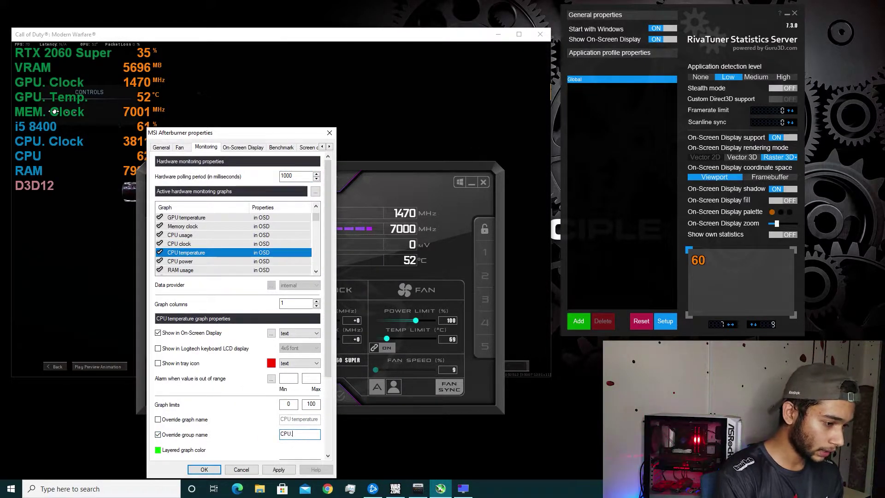
pyautogui.write('. T')
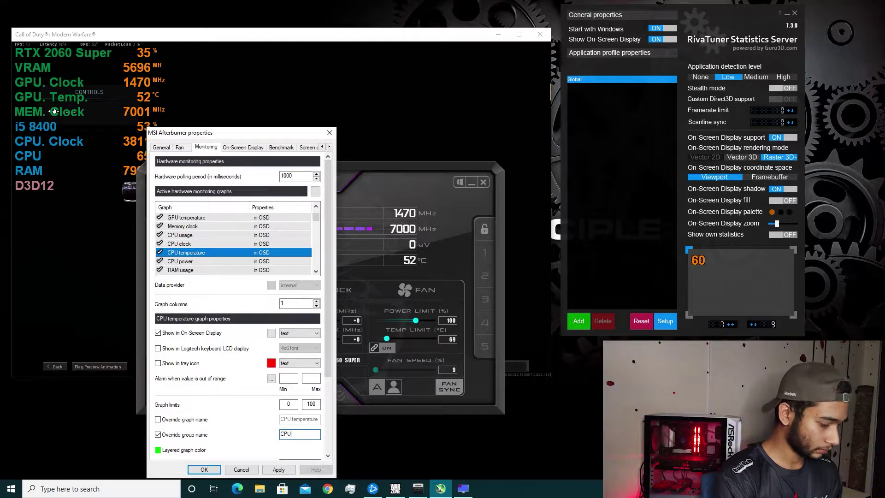
pyautogui.write('Temp.')
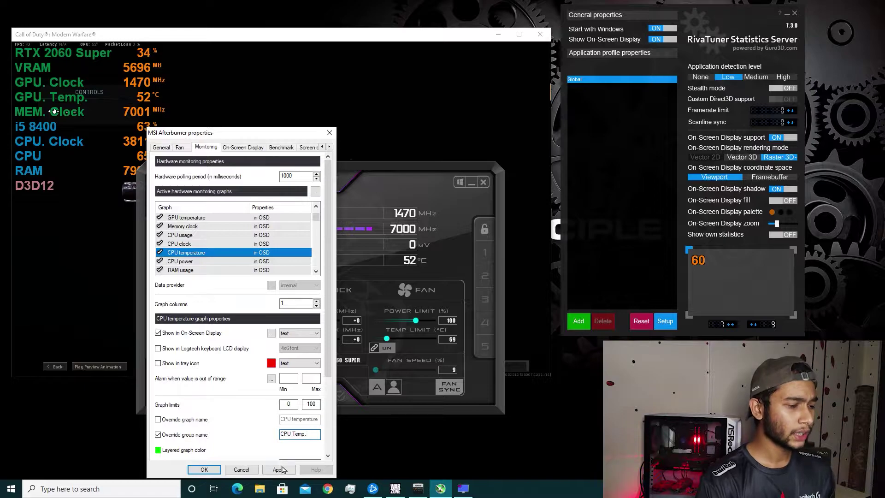
pyautogui.click(279, 469)
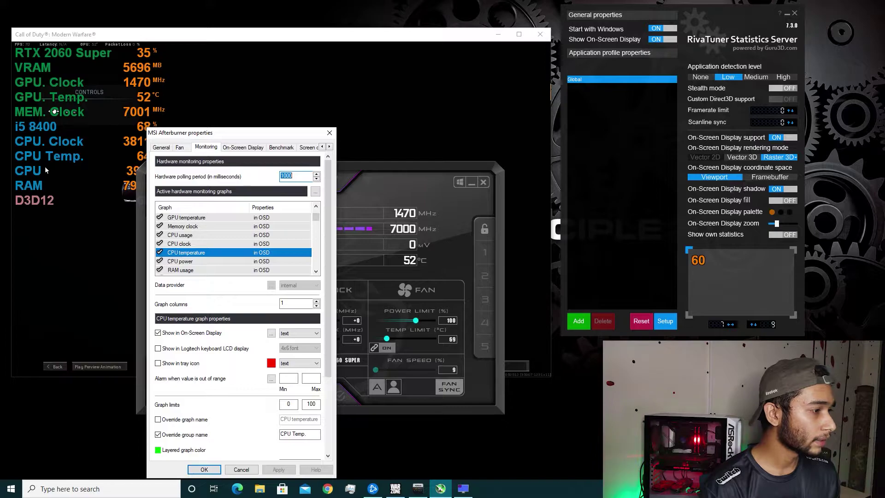
# Override the CPU power graph's group name with "CPU Temp" and apply it
pyautogui.click(182, 260)
pyautogui.click(158, 434)
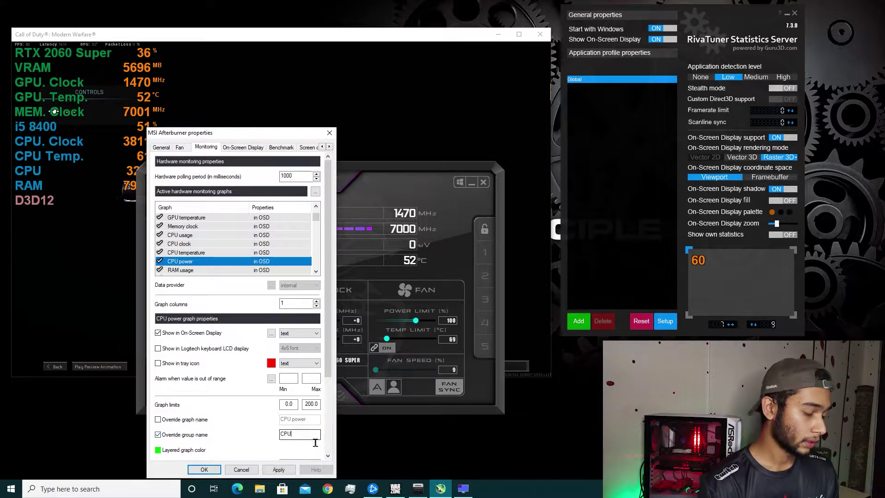
pyautogui.click(315, 441)
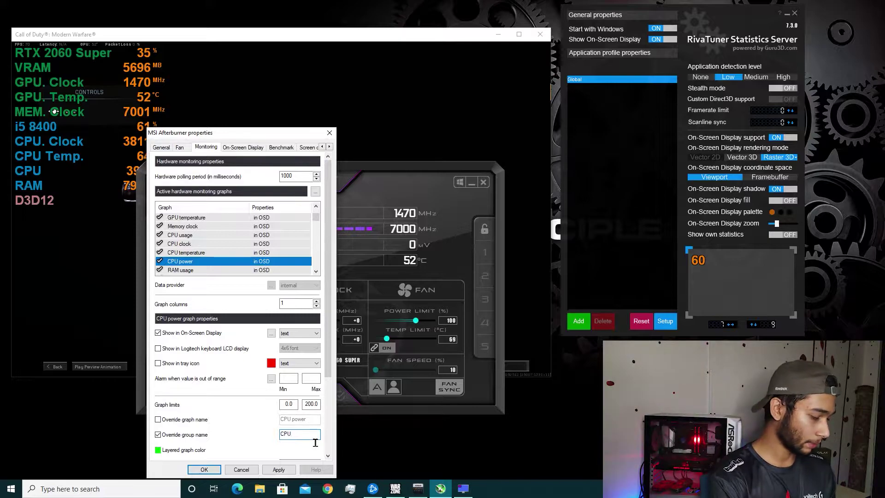
pyautogui.write('Temp')
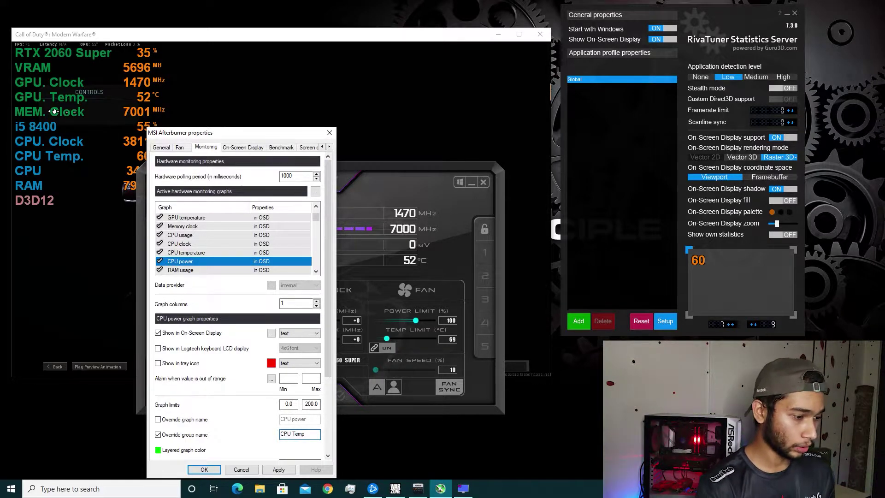
pyautogui.click(278, 469)
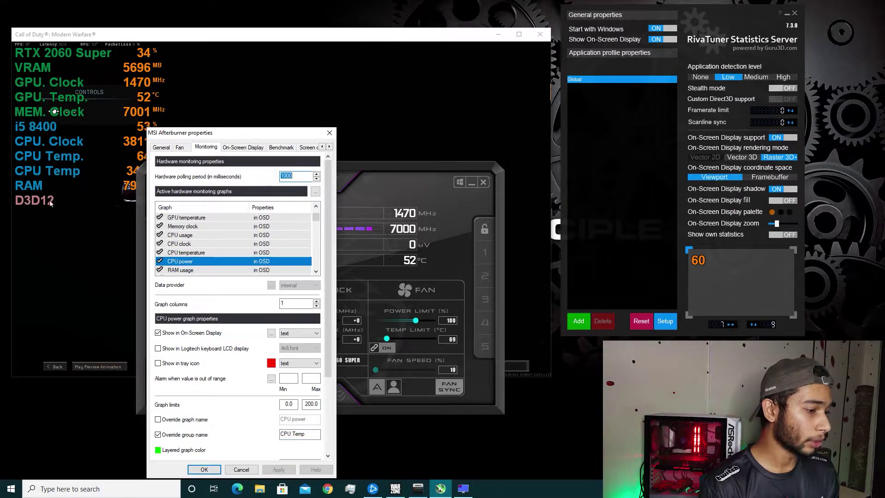
# Override the RAM usage graph's group name with "Patriot Viper" and apply it
pyautogui.scroll(-1, 217, 249)
pyautogui.click(213, 243)
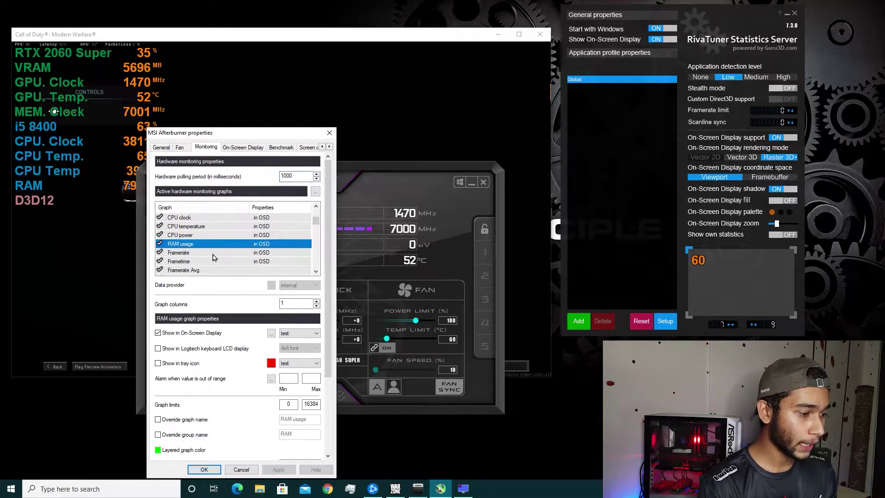
pyautogui.click(158, 435)
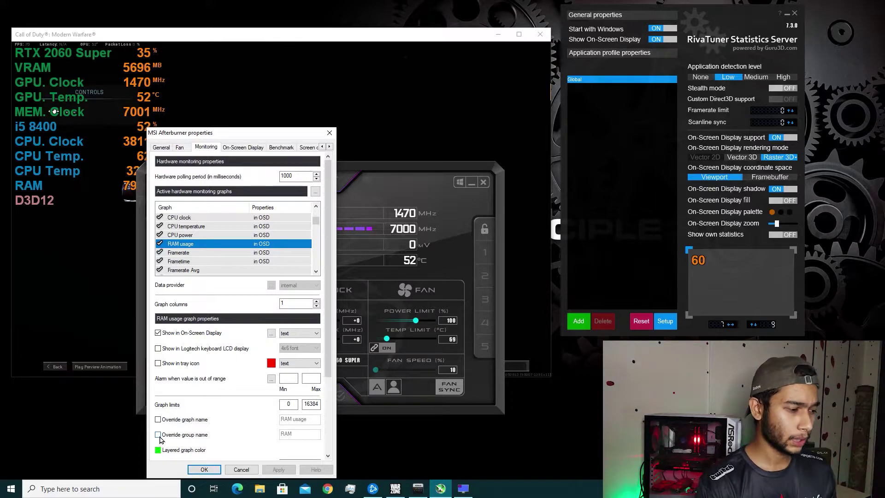
pyautogui.click(318, 439)
pyautogui.press('BackSpace')
pyautogui.press('BackSpace')
pyautogui.press('BackSpace')
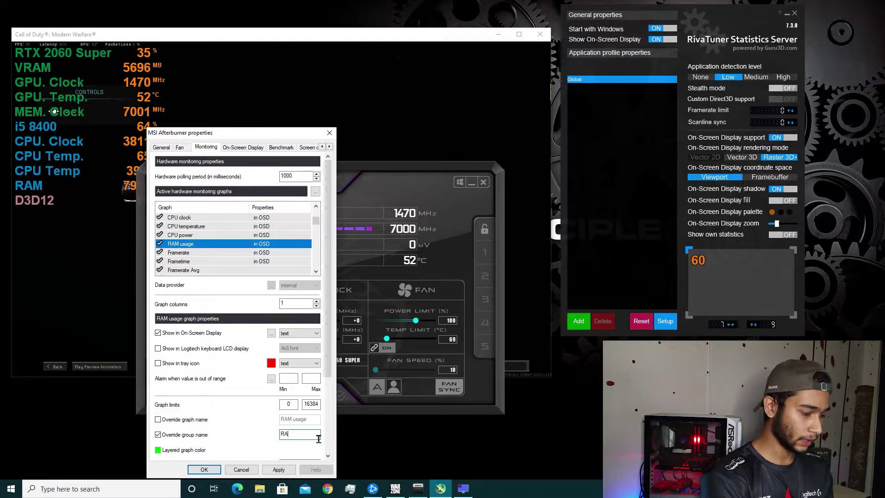
pyautogui.write('Patr')
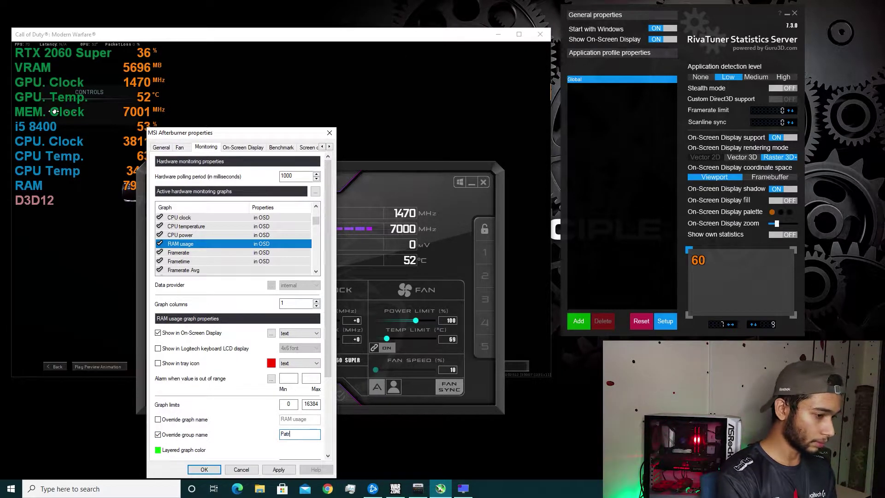
pyautogui.write('iot Viper')
pyautogui.click(280, 469)
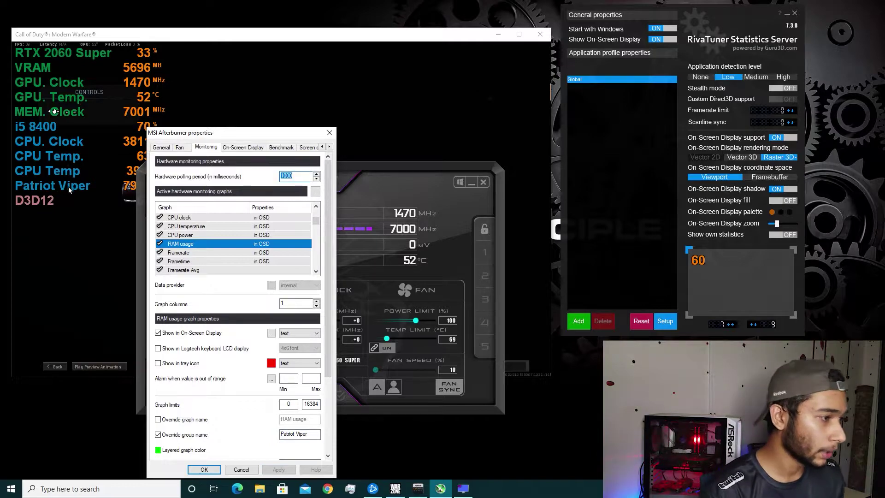
# Move the Afterburner window clear of the in-game readings and reopen its monitoring properties
pyautogui.moveTo(224, 138); pyautogui.dragTo(282, 134)
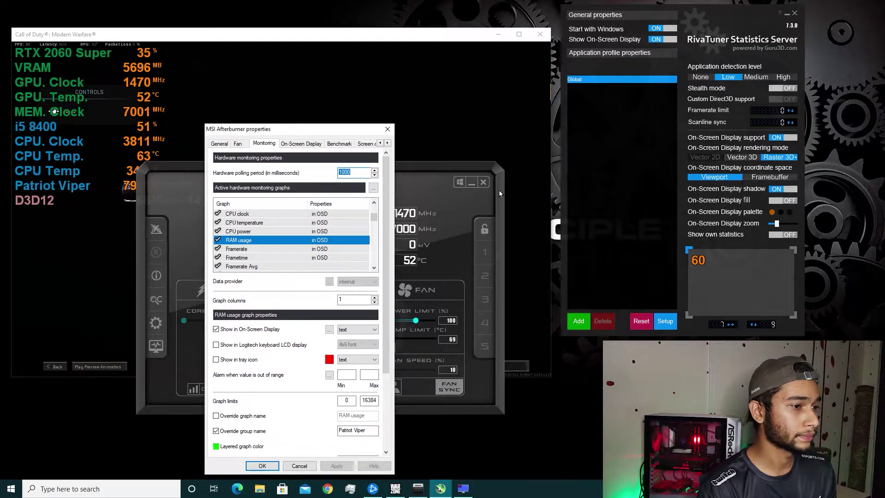
pyautogui.click(391, 132)
pyautogui.moveTo(394, 173); pyautogui.dragTo(496, 192)
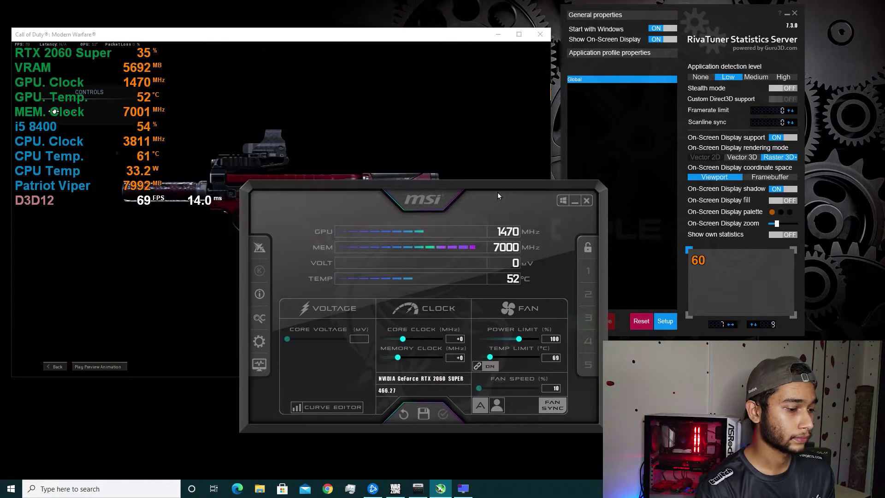
pyautogui.click(259, 341)
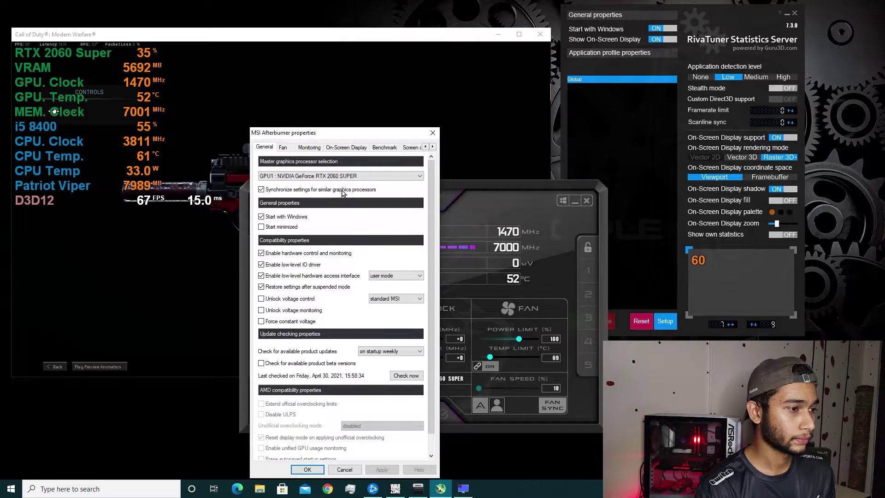
pyautogui.click(308, 146)
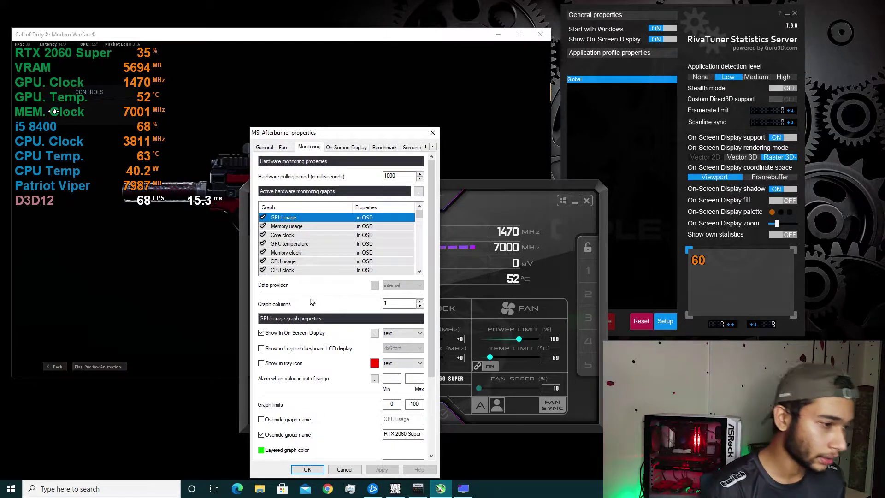
pyautogui.scroll(-1, 315, 254)
pyautogui.scroll(1, 315, 253)
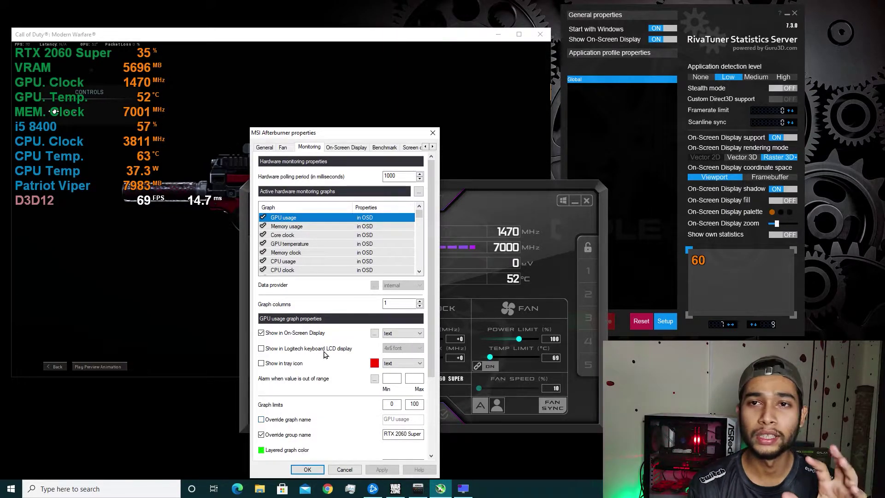
pyautogui.moveTo(325, 354)
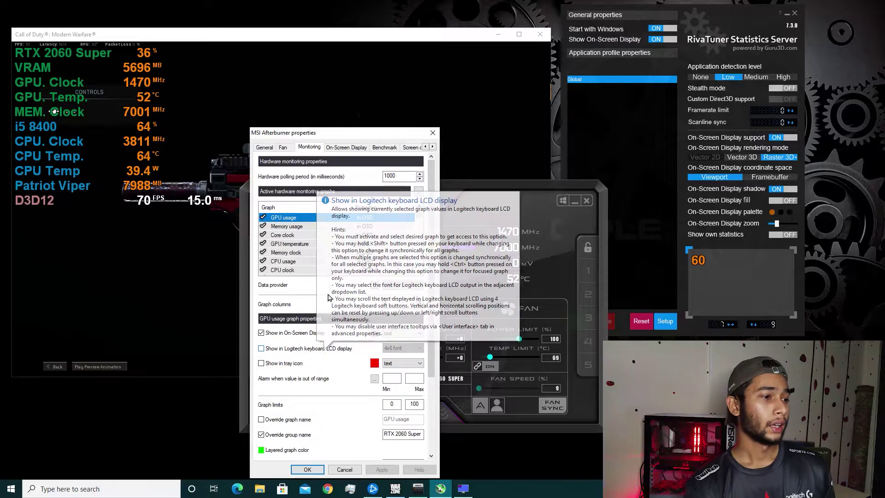
pyautogui.click(336, 148)
pyautogui.click(310, 148)
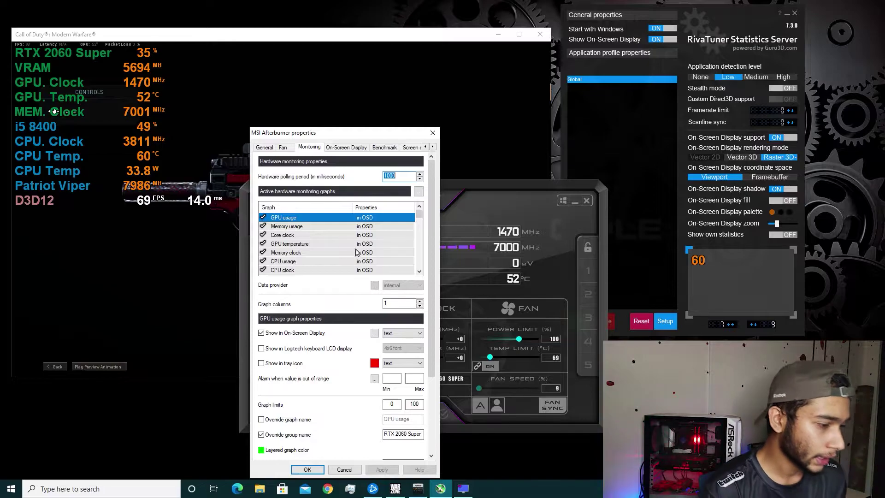
# Override the GPU usage graph's group name with "RTX 2080 Ti" and apply it
pyautogui.click(261, 434)
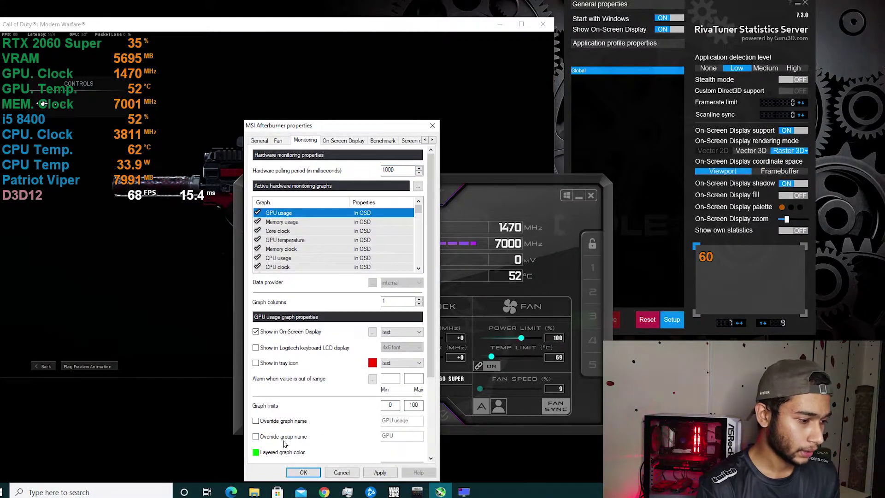
pyautogui.click(283, 437)
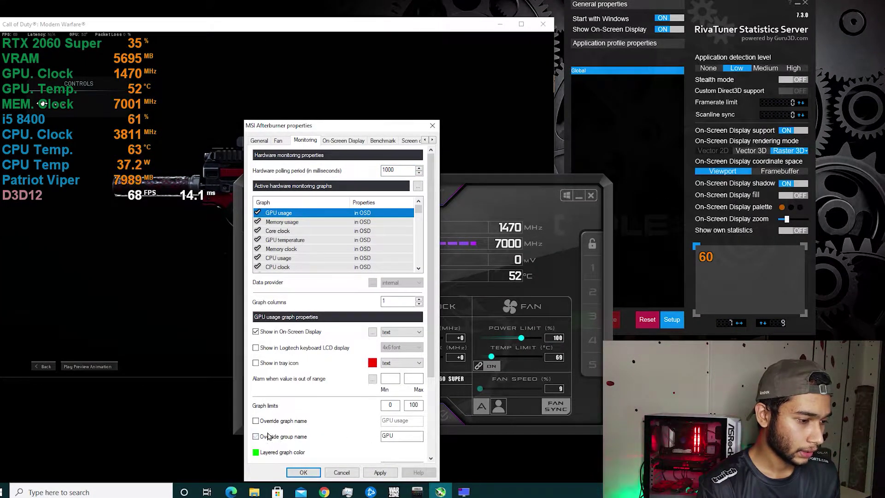
pyautogui.click(400, 435)
pyautogui.press('BackSpace')
pyautogui.press('BackSpace')
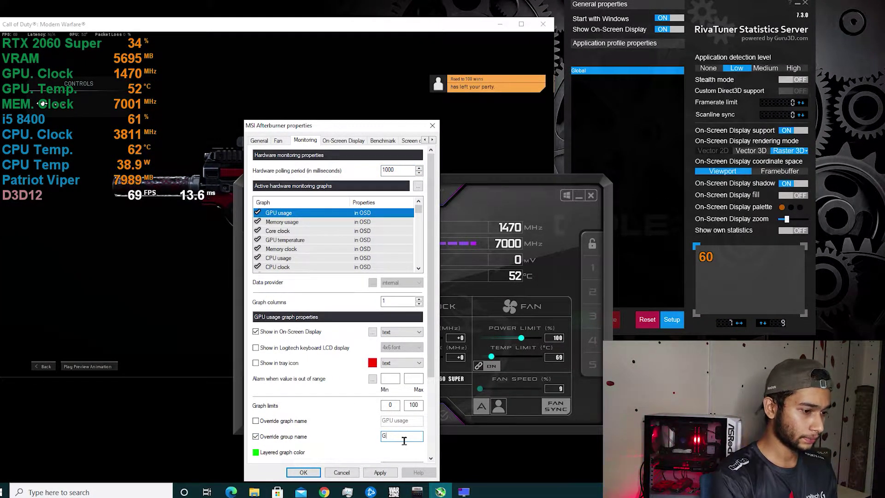
pyautogui.write('R')
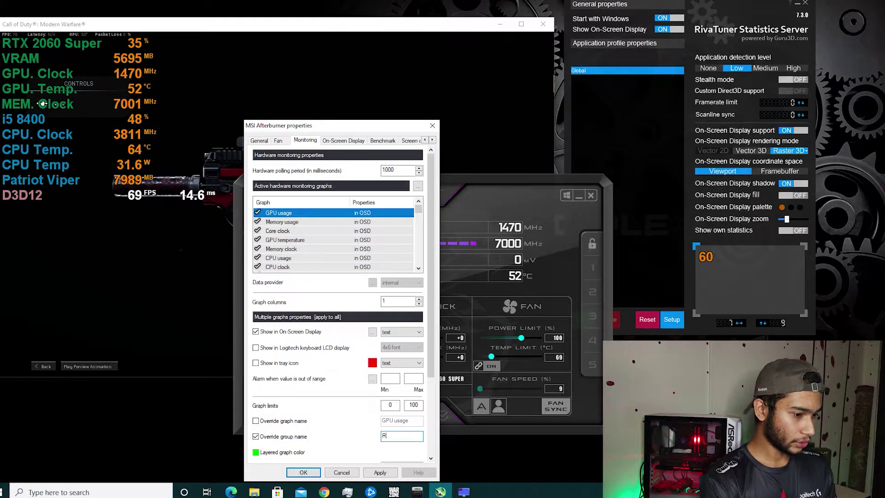
pyautogui.write('TX 20')
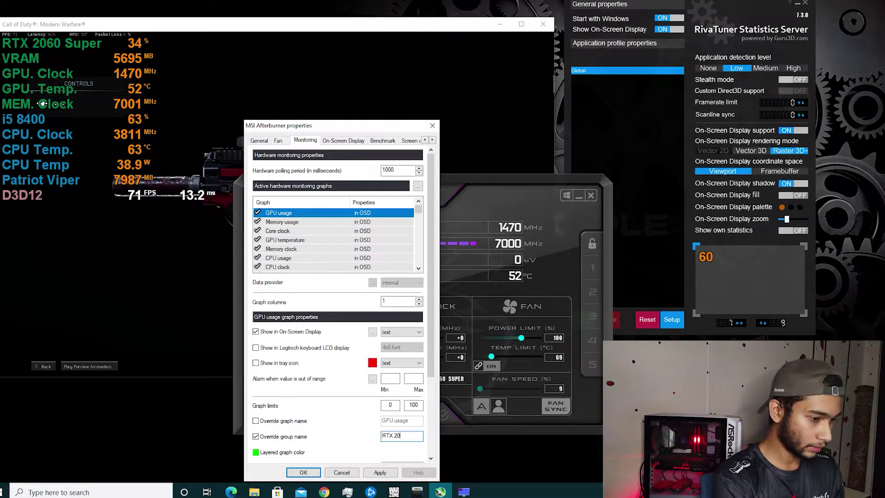
pyautogui.write('80 Ti')
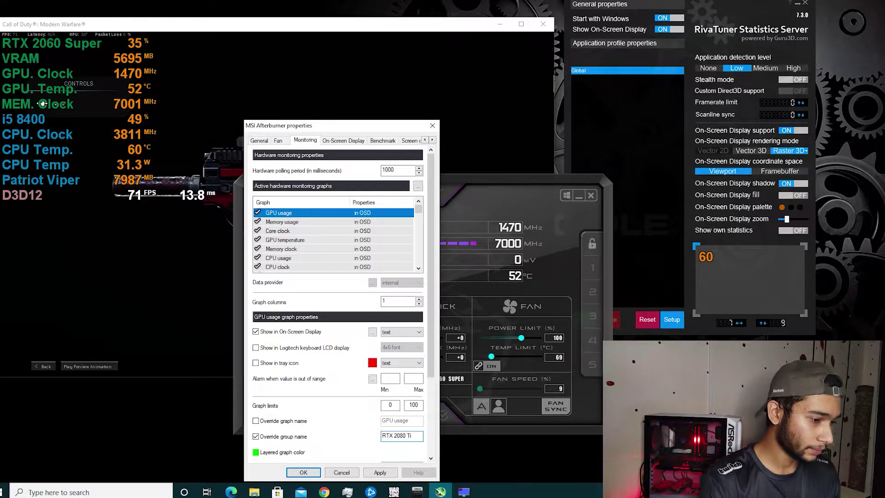
pyautogui.click(380, 472)
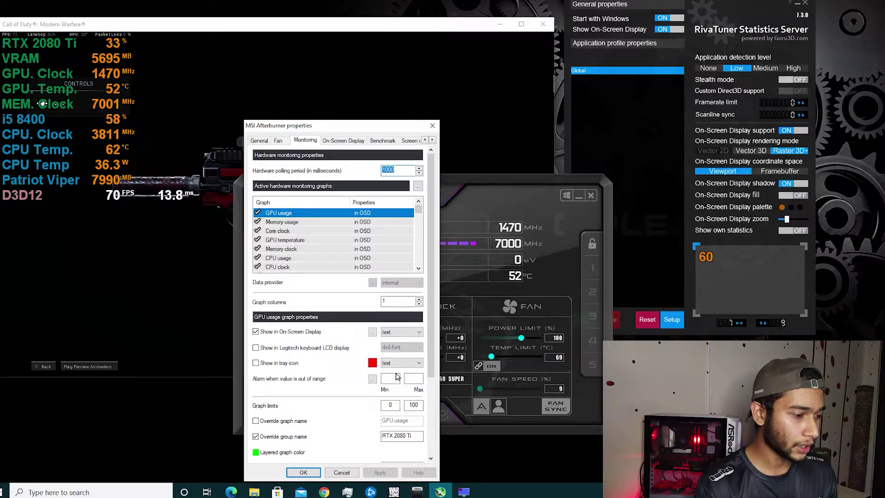
# Override the GPU usage graph's group name with "RTX 3090" and apply it
pyautogui.click(255, 436)
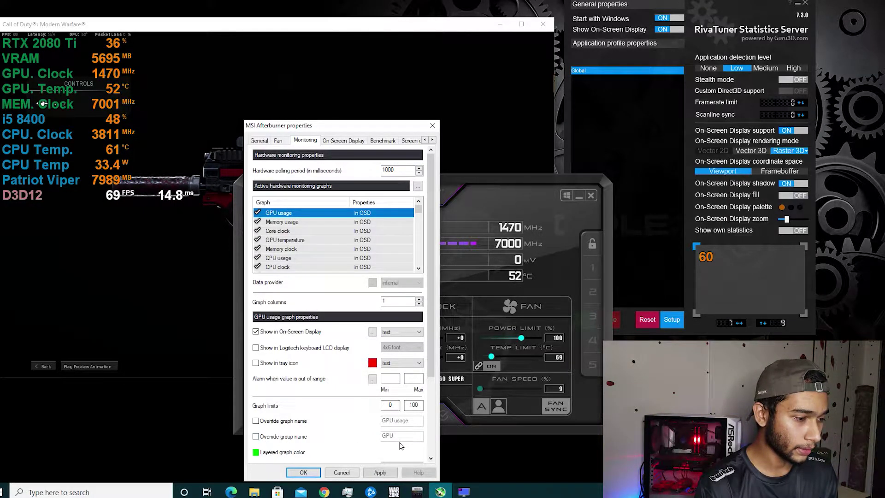
pyautogui.click(255, 436)
pyautogui.click(412, 436)
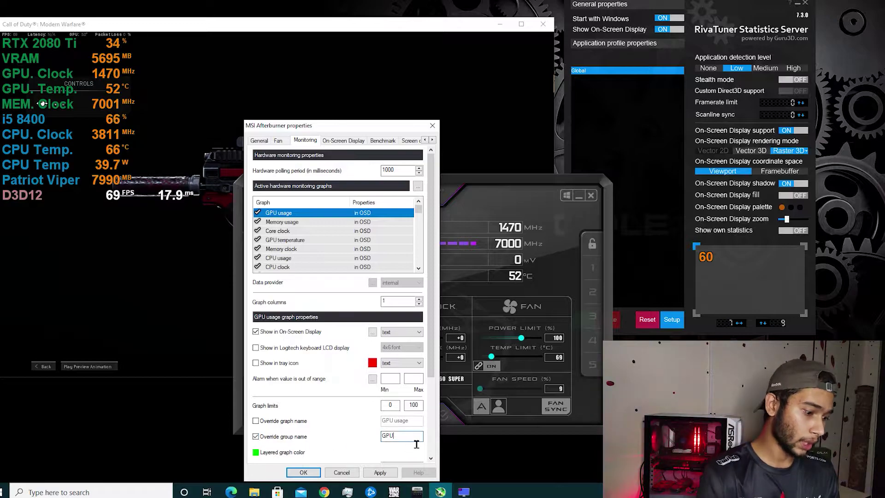
pyautogui.press('BackSpace')
pyautogui.press('BackSpace')
pyautogui.write('RTX 3090')
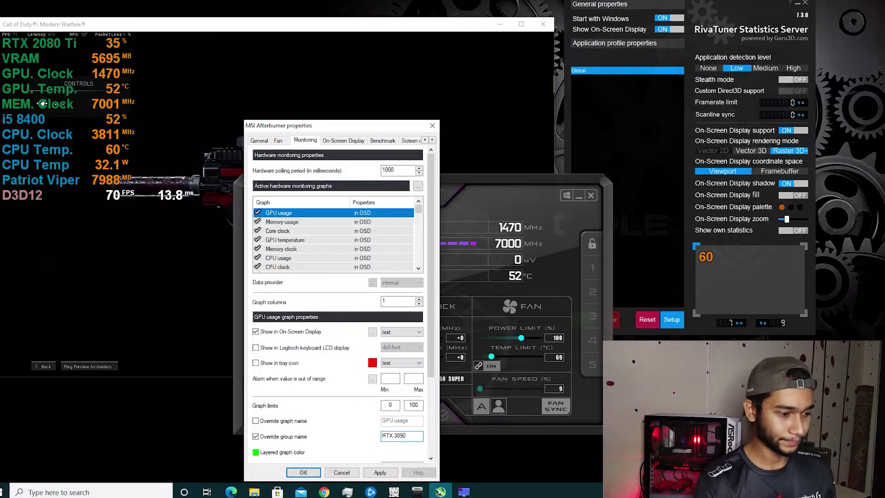
pyautogui.click(391, 473)
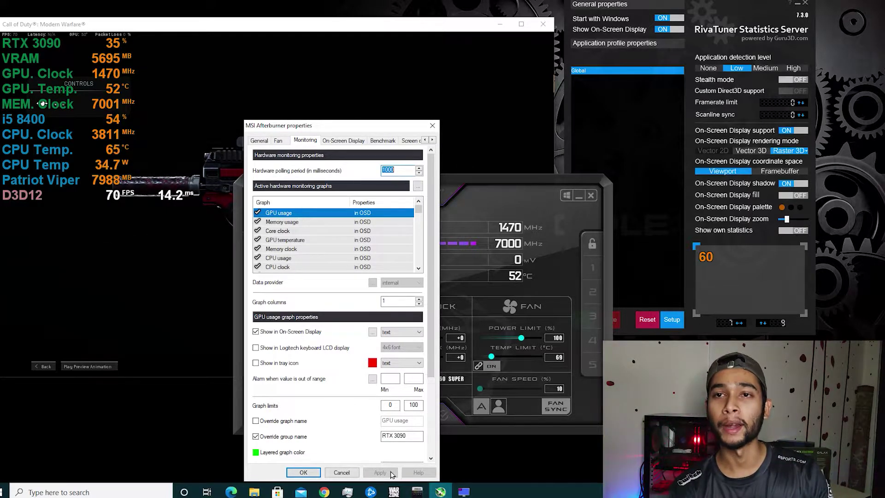
# Try hiding the memory usage graph from the on-screen display, restore it and close the properties
pyautogui.click(285, 141)
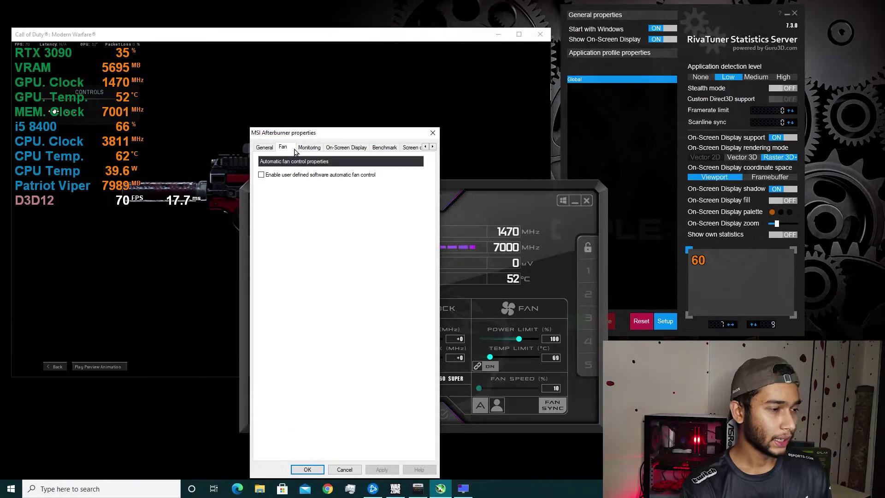
pyautogui.click(308, 147)
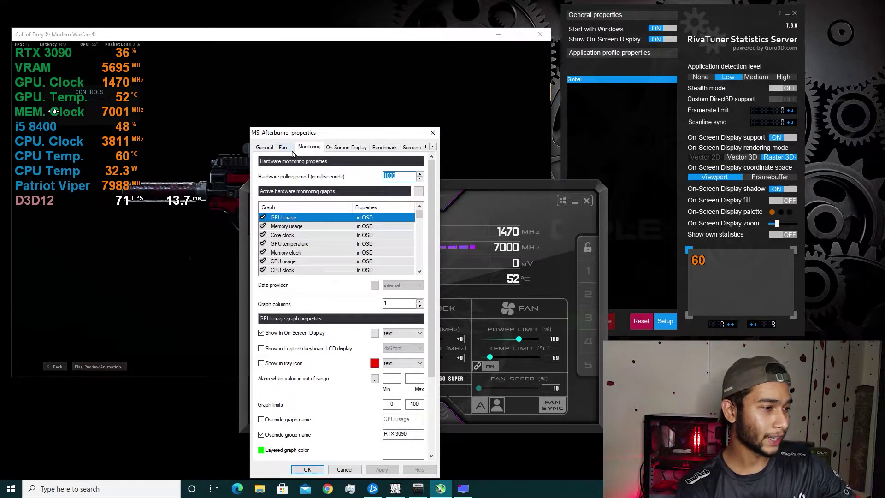
pyautogui.click(283, 147)
pyautogui.click(308, 148)
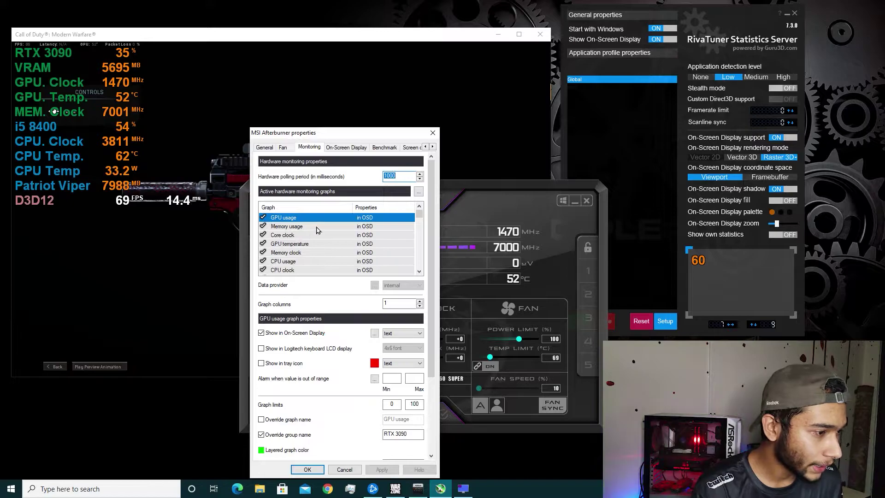
pyautogui.click(287, 226)
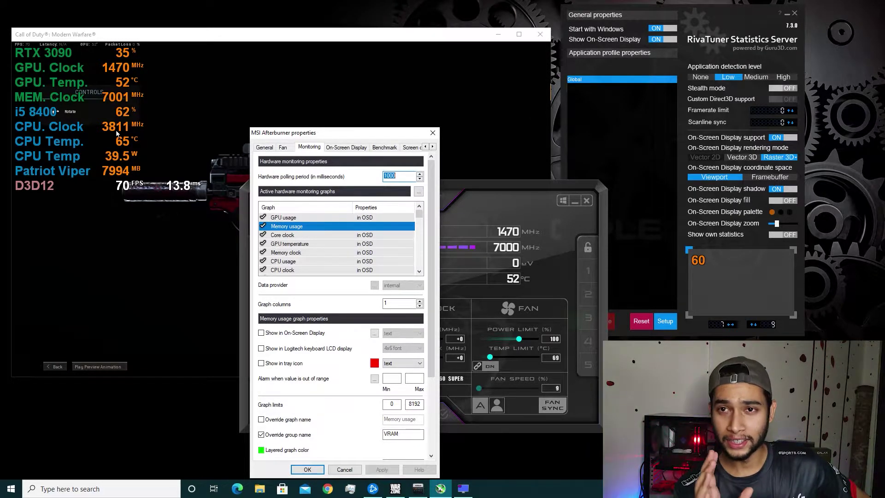
pyautogui.click(432, 133)
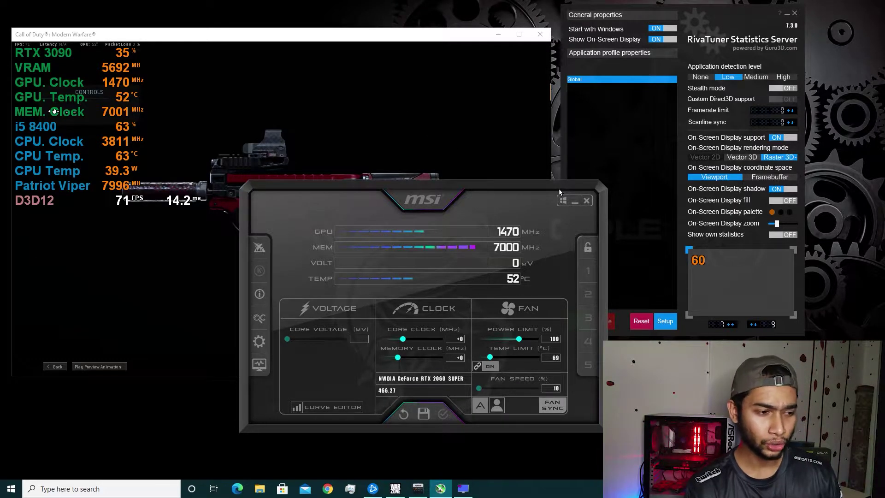
# Review the toggle and show hotkeys for the on-screen display, close the properties and minimize the Afterburner window
pyautogui.moveTo(507, 187); pyautogui.dragTo(488, 180)
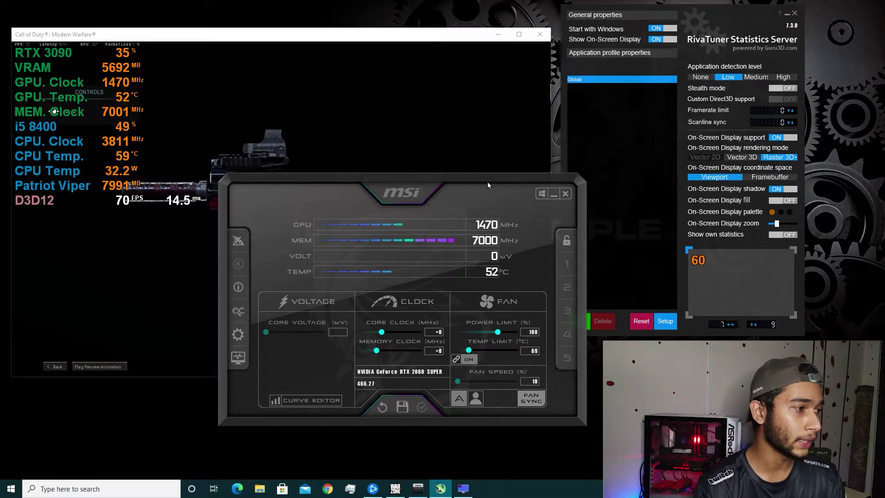
pyautogui.moveTo(487, 183); pyautogui.dragTo(479, 180)
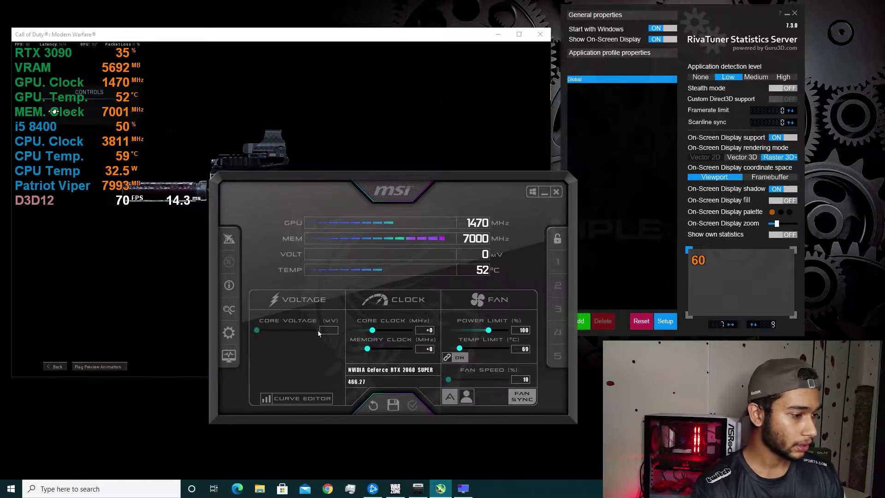
pyautogui.click(235, 328)
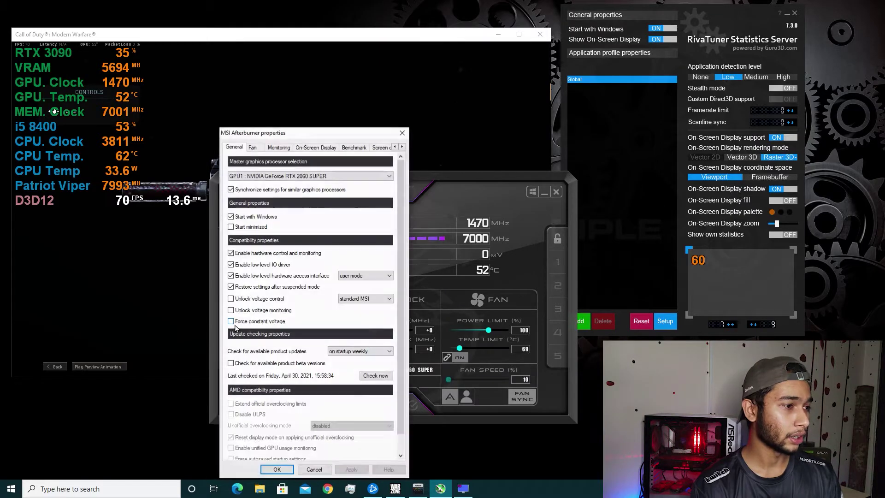
pyautogui.click(333, 151)
pyautogui.click(354, 148)
pyautogui.click(317, 147)
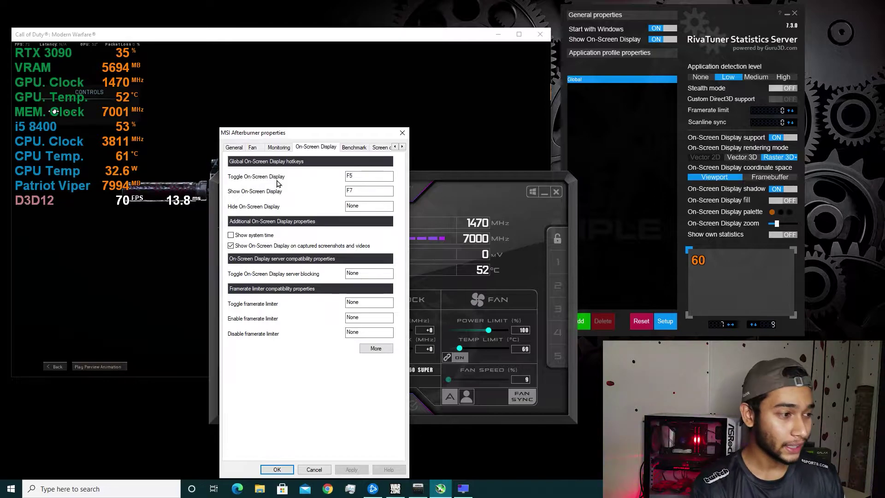
pyautogui.click(360, 179)
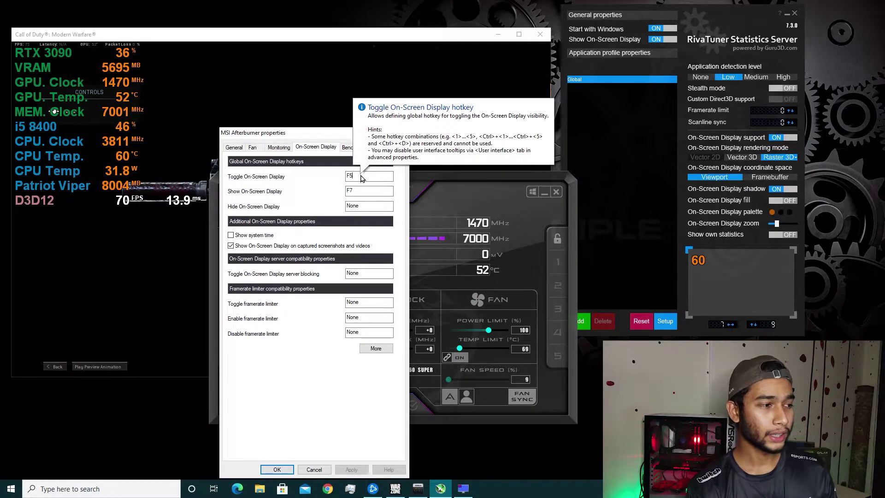
pyautogui.click(275, 469)
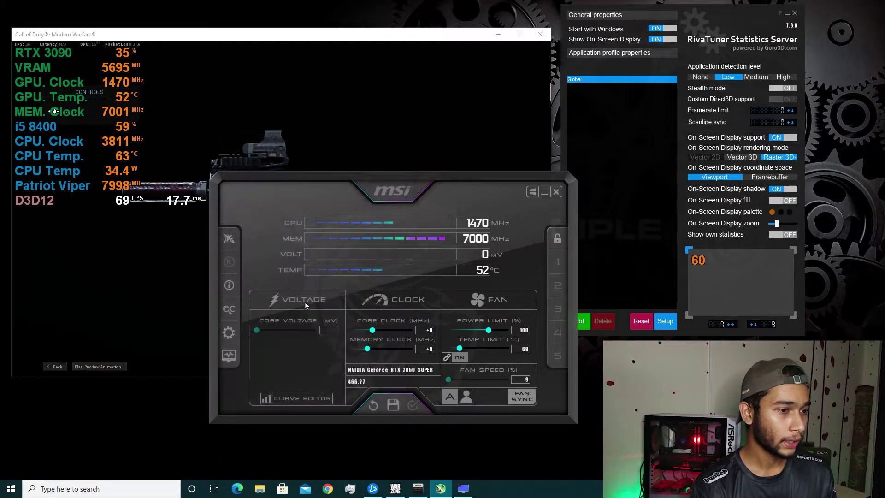
pyautogui.click(542, 193)
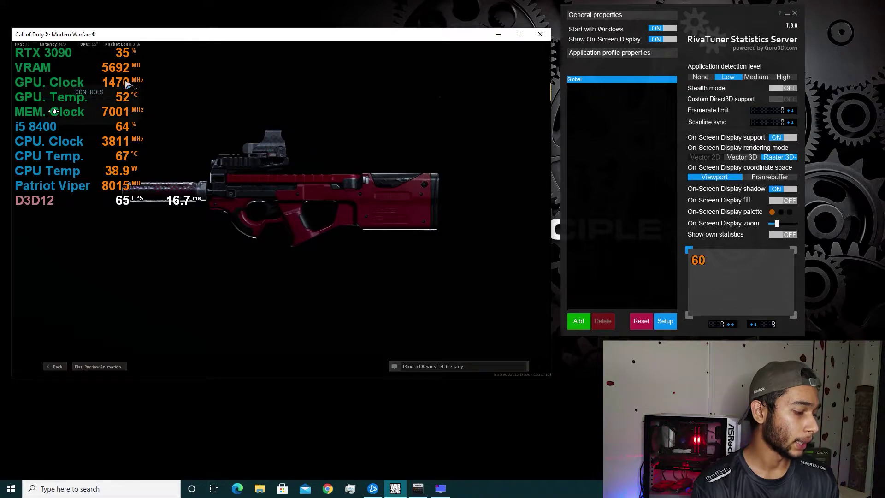
# Try hiding the on-screen display over the running game and show it again
pyautogui.press('F11')
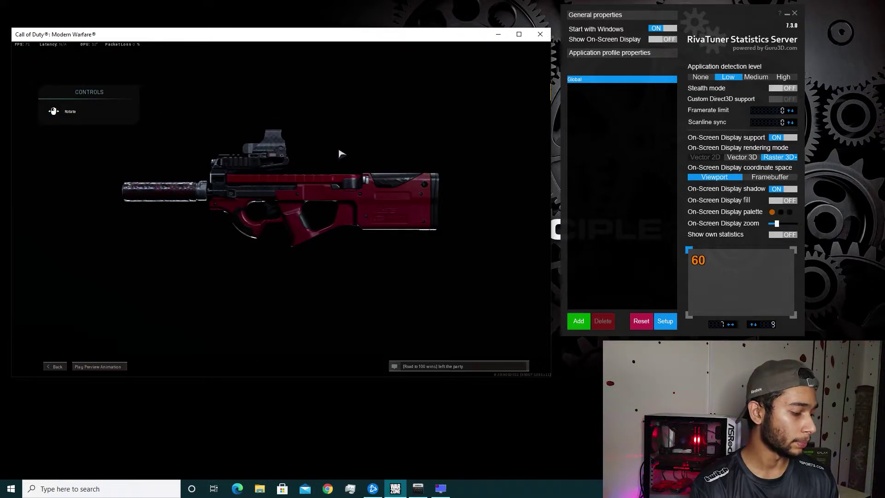
pyautogui.press('F11')
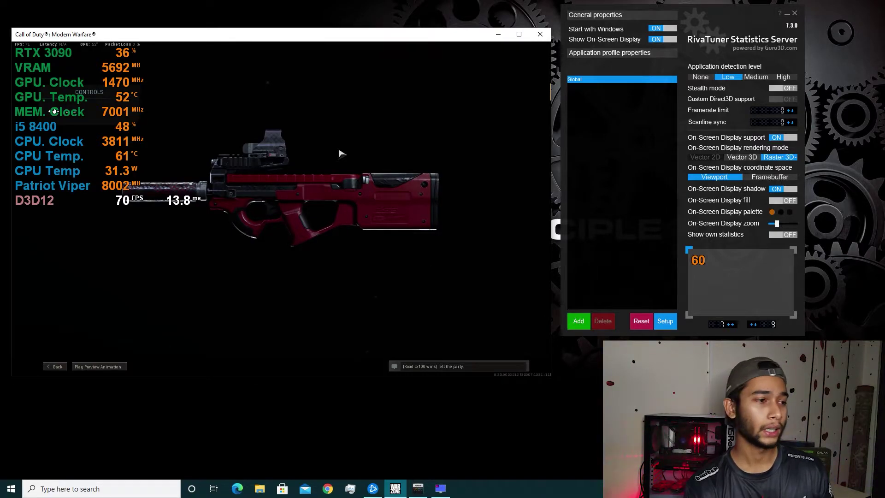
# Try a larger on-screen display zoom in RivaTuner Statistics Server and return it to its previous size
pyautogui.moveTo(710, 231); pyautogui.dragTo(725, 268)
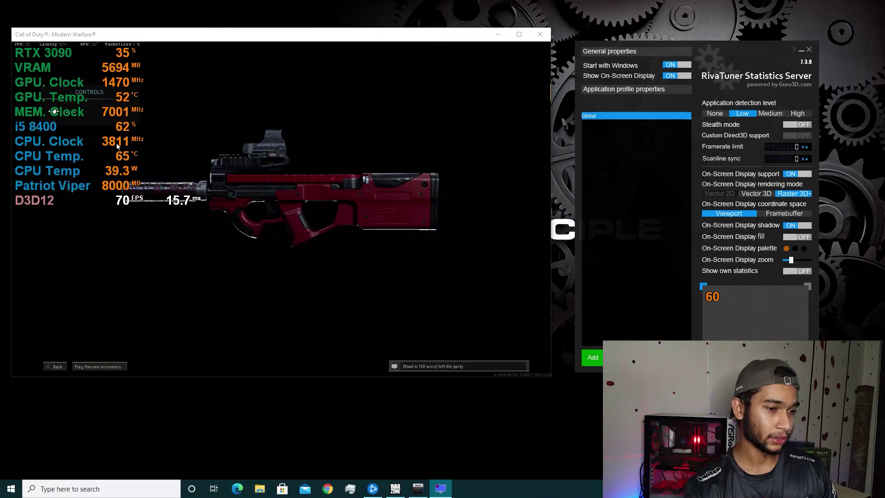
pyautogui.moveTo(733, 51); pyautogui.dragTo(749, 51)
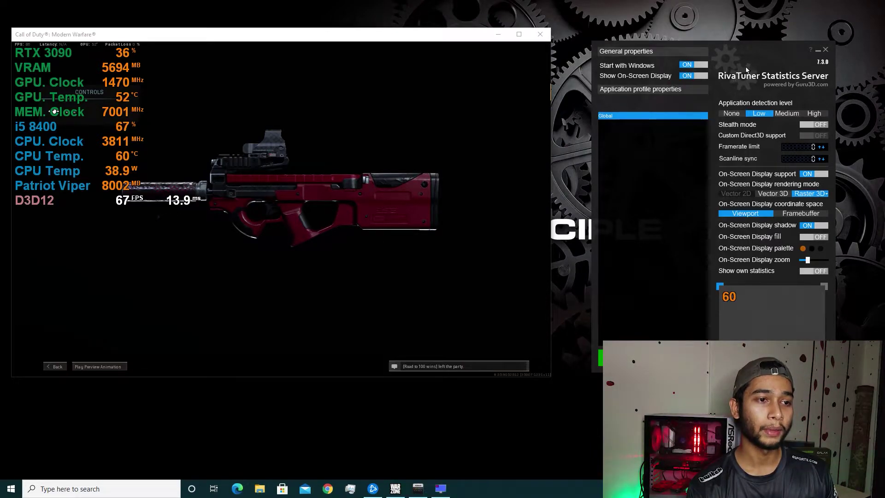
pyautogui.moveTo(751, 59); pyautogui.dragTo(746, 59)
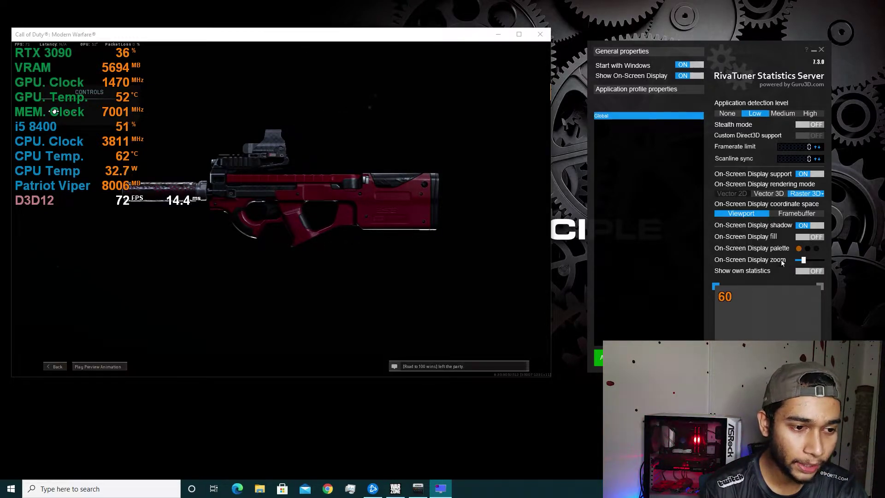
pyautogui.moveTo(804, 262); pyautogui.dragTo(808, 262)
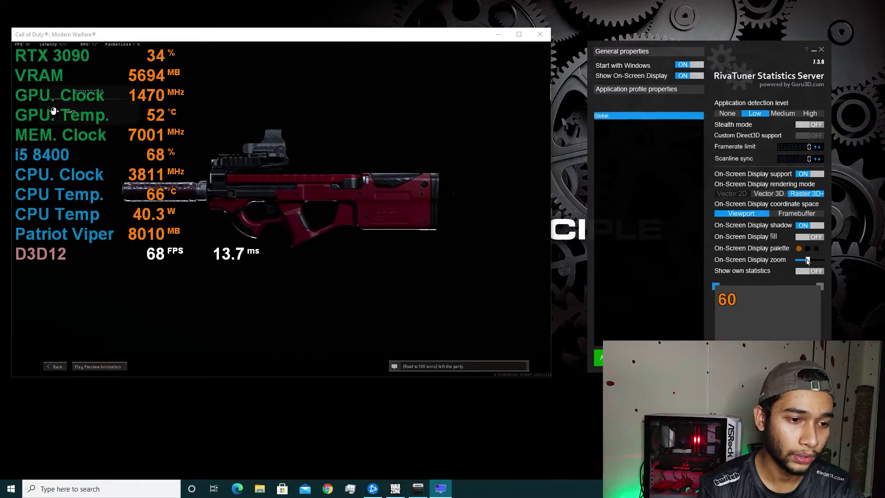
pyautogui.moveTo(807, 260); pyautogui.dragTo(807, 265)
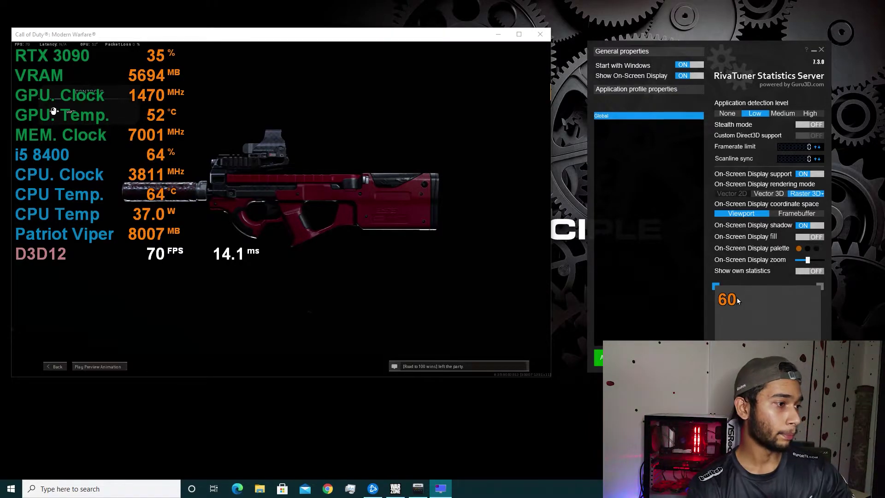
pyautogui.moveTo(809, 262); pyautogui.dragTo(805, 263)
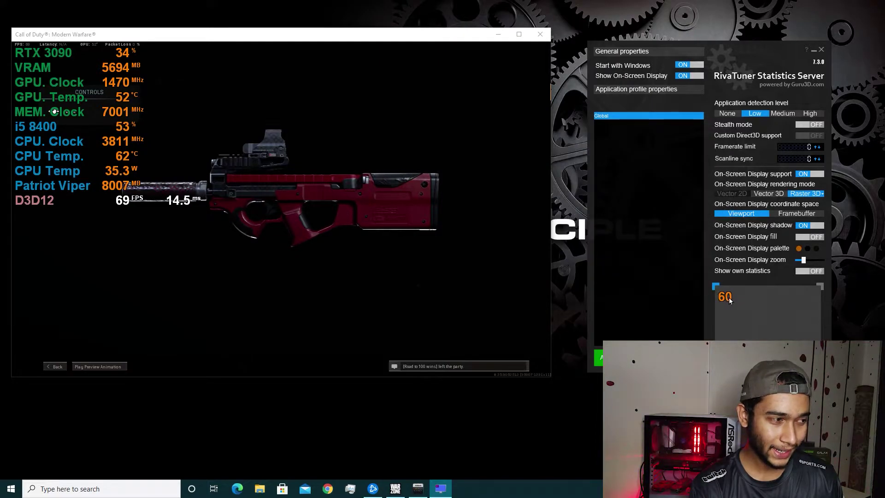
# Try other positions for the on-screen display using the preview and place it slightly inset from the game's upper-left corner
pyautogui.moveTo(724, 298)
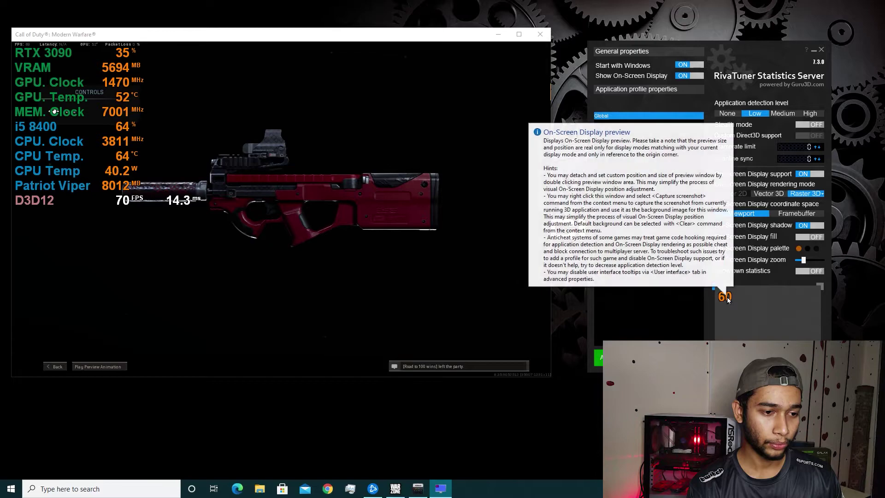
pyautogui.moveTo(729, 297); pyautogui.dragTo(799, 313)
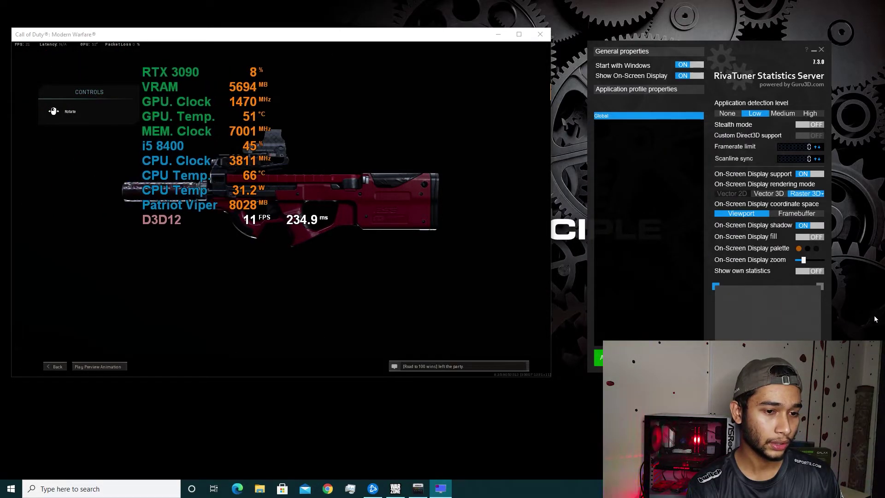
pyautogui.moveTo(728, 314); pyautogui.dragTo(746, 308)
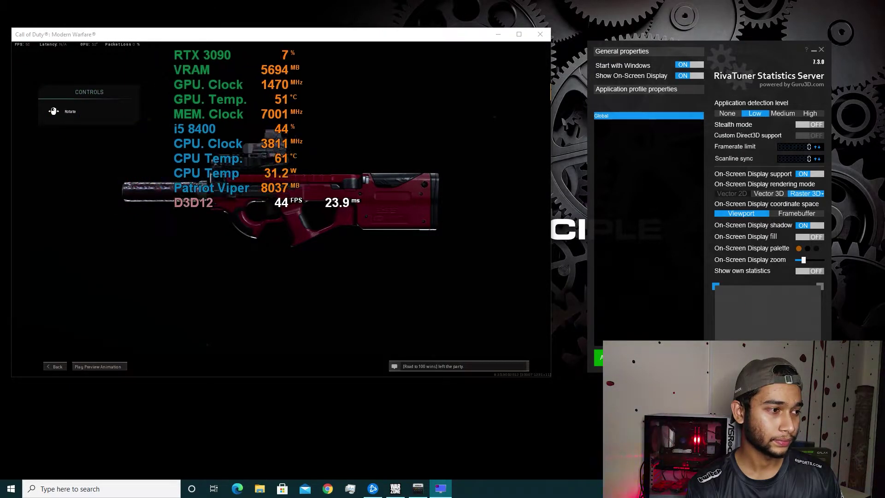
pyautogui.moveTo(807, 322); pyautogui.dragTo(737, 305)
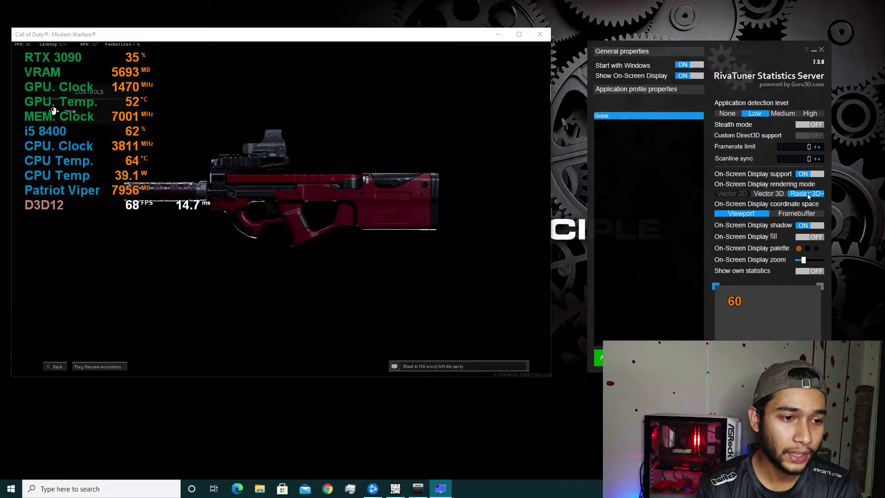
# Try Fixedsys Bold as the raster 3D on-screen display font and restore the previous font
pyautogui.moveTo(807, 196)
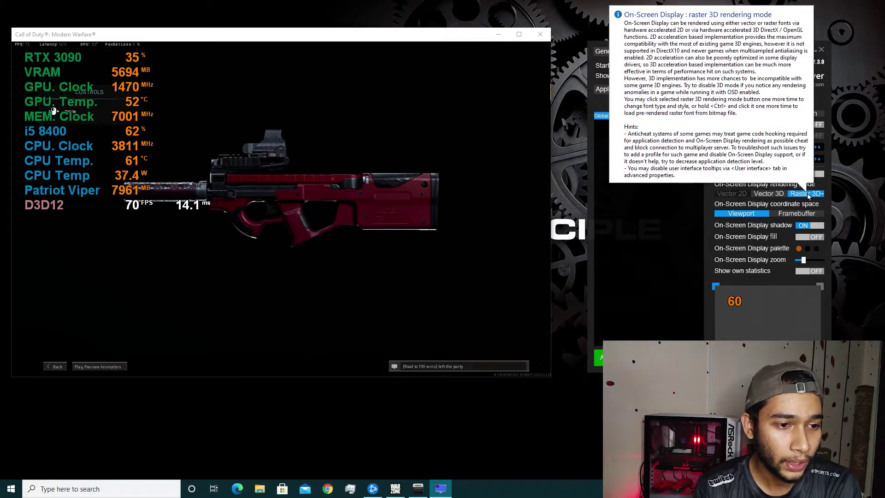
pyautogui.click(807, 196)
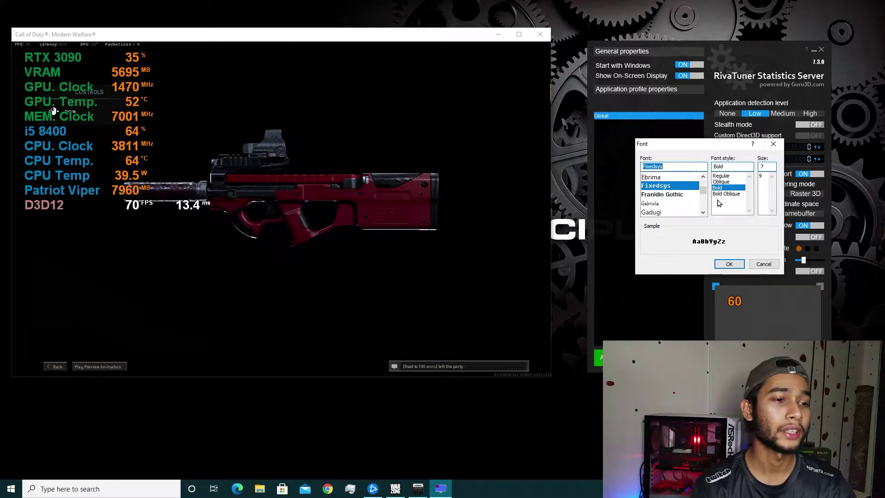
pyautogui.click(729, 265)
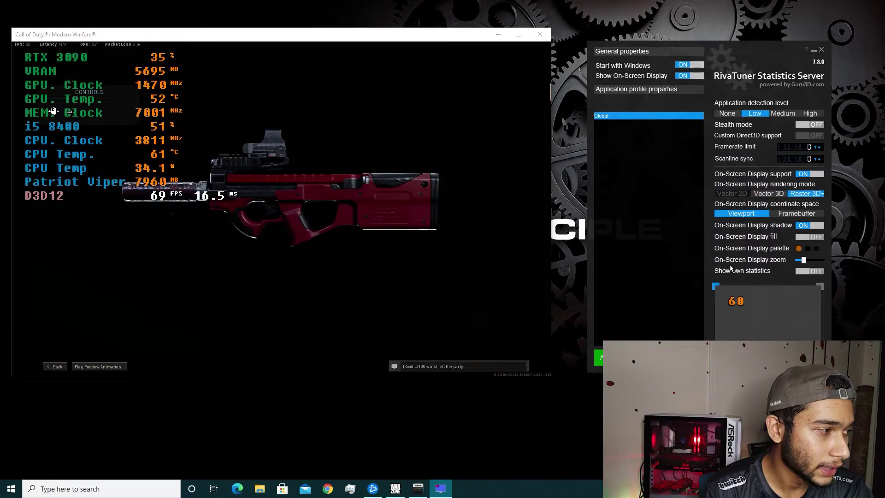
pyautogui.click(810, 198)
pyautogui.scroll(1, 671, 200)
pyautogui.scroll(2, 672, 199)
pyautogui.scroll(-1, 672, 200)
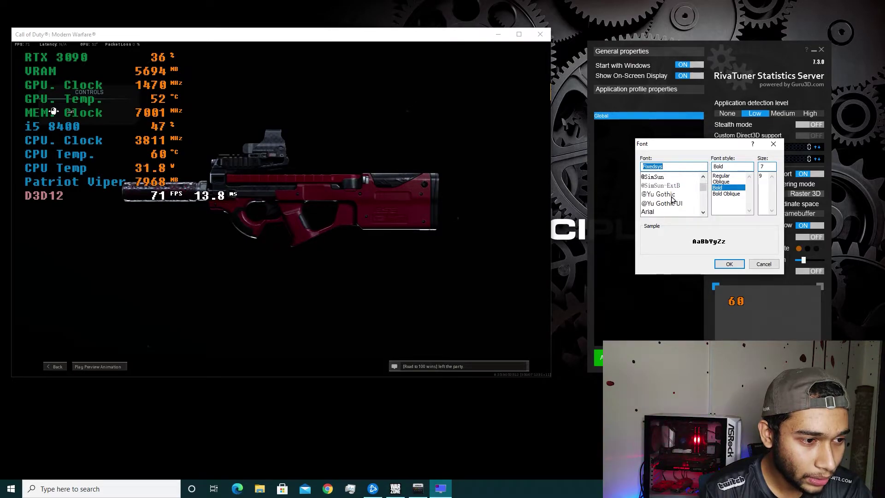
pyautogui.click(728, 264)
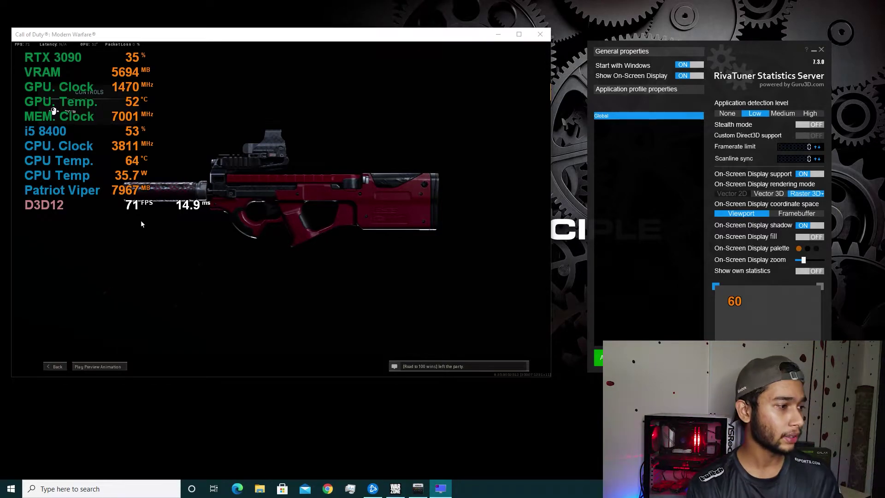
# Return to the game's main menu and turn on the on-screen display fill, comparing it on and off
pyautogui.click(57, 366)
pyautogui.click(57, 367)
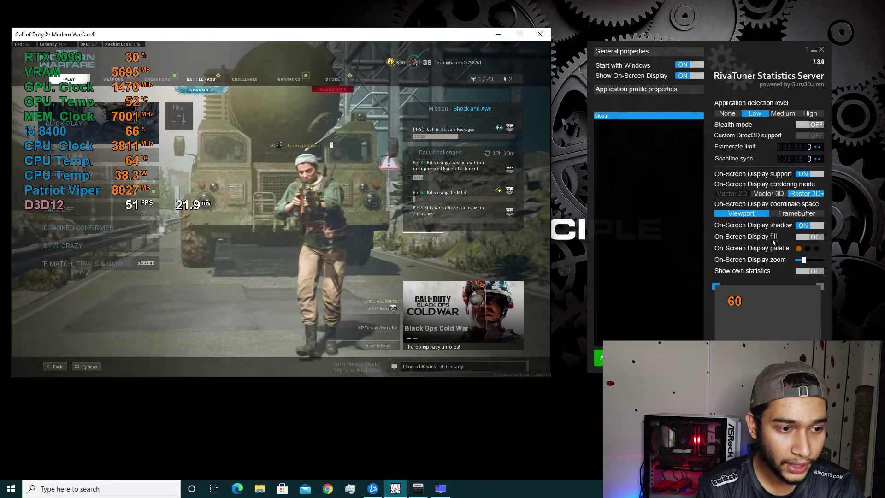
pyautogui.click(803, 238)
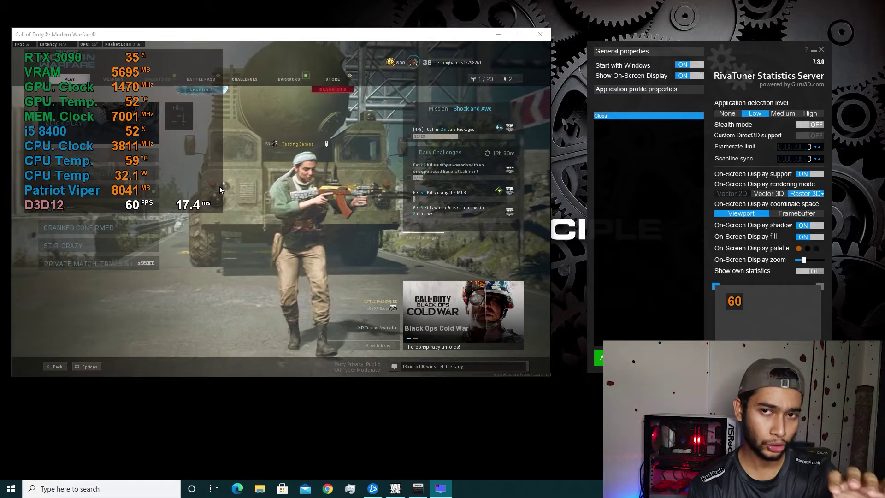
pyautogui.click(810, 239)
pyautogui.click(810, 240)
pyautogui.click(810, 239)
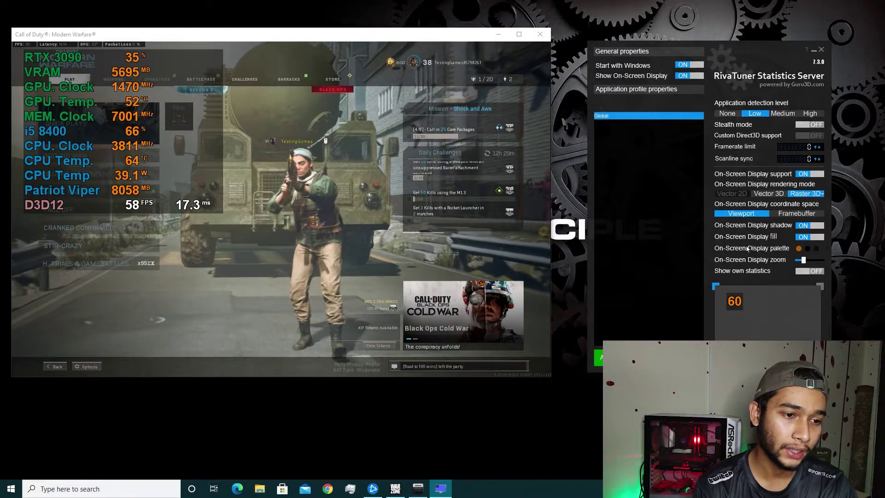
# Try a different color for the on-screen display's background fill from the palette
pyautogui.click(816, 250)
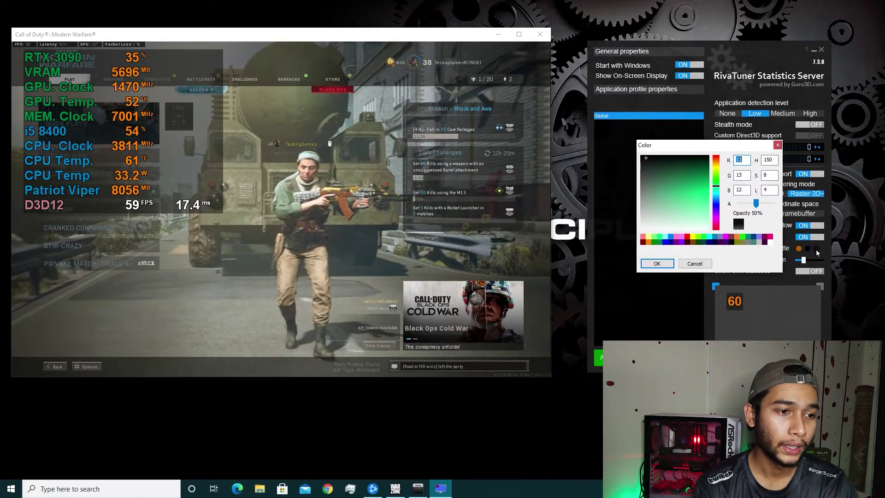
pyautogui.click(681, 237)
pyautogui.click(656, 263)
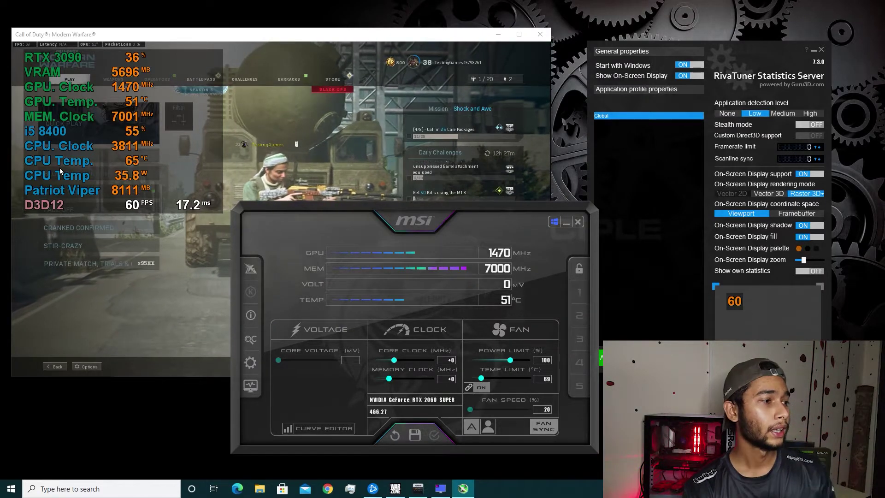
# Open the on-screen display layout from Afterburner's monitoring properties, set Color 0 to white (FFFFFFFF) and apply it
pyautogui.click(251, 363)
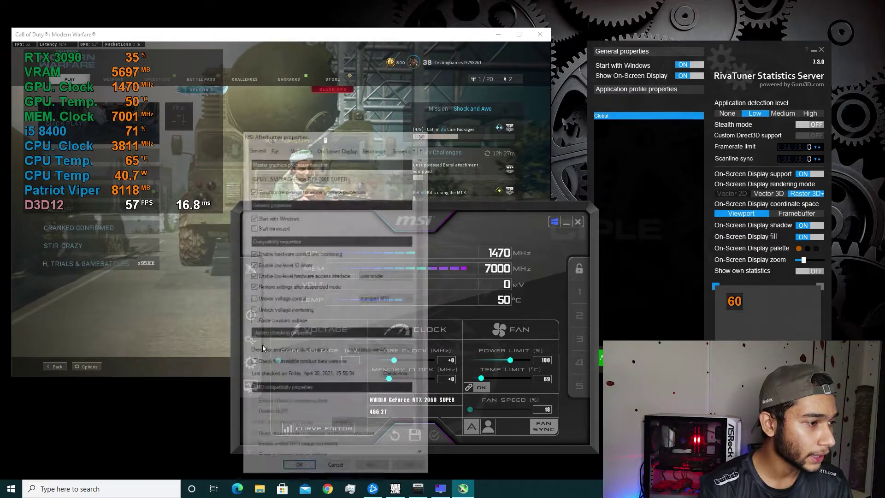
pyautogui.click(303, 147)
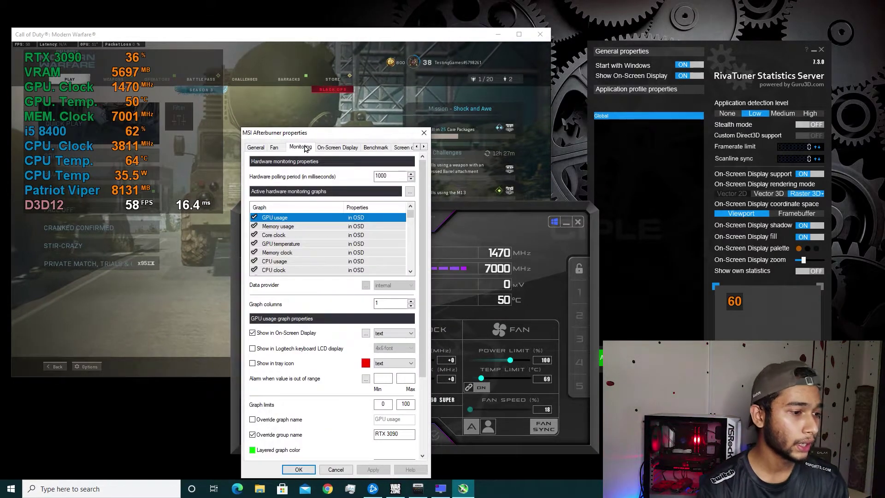
pyautogui.click(365, 333)
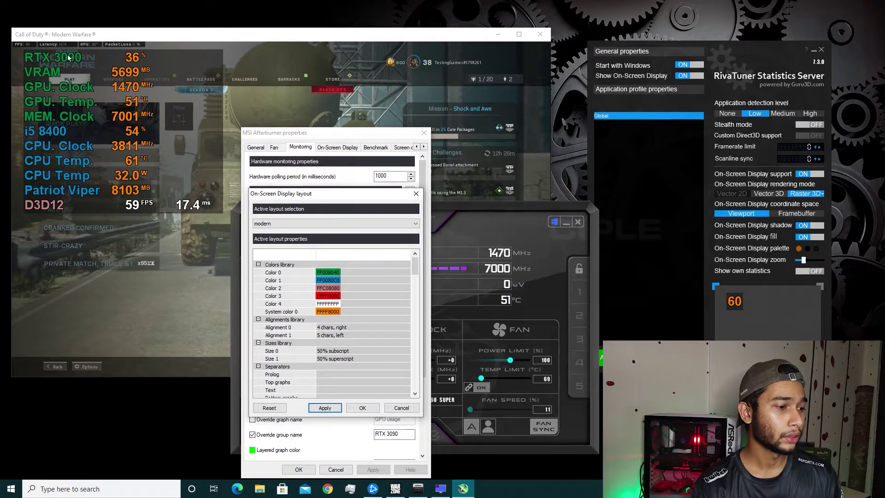
pyautogui.doubleClick(323, 274)
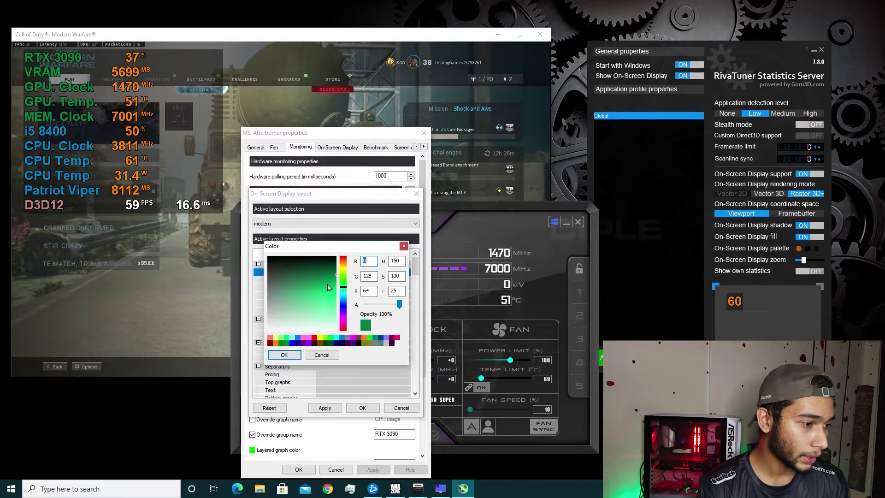
pyautogui.click(303, 342)
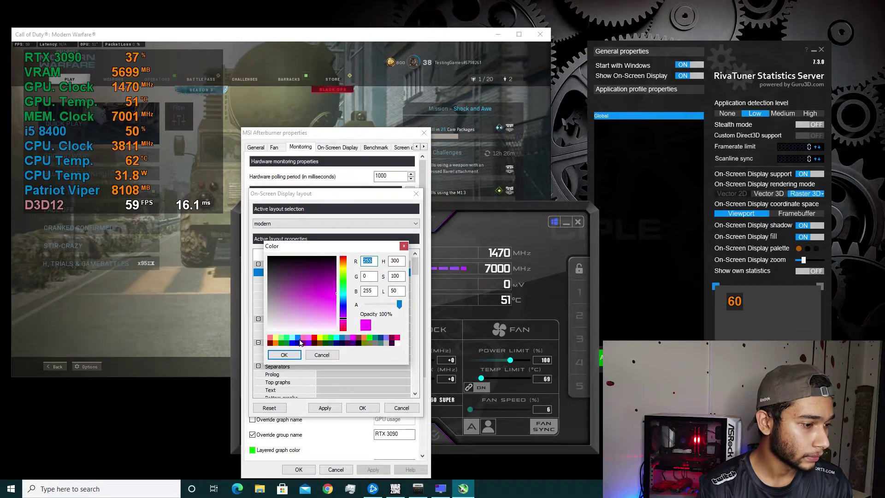
pyautogui.click(386, 343)
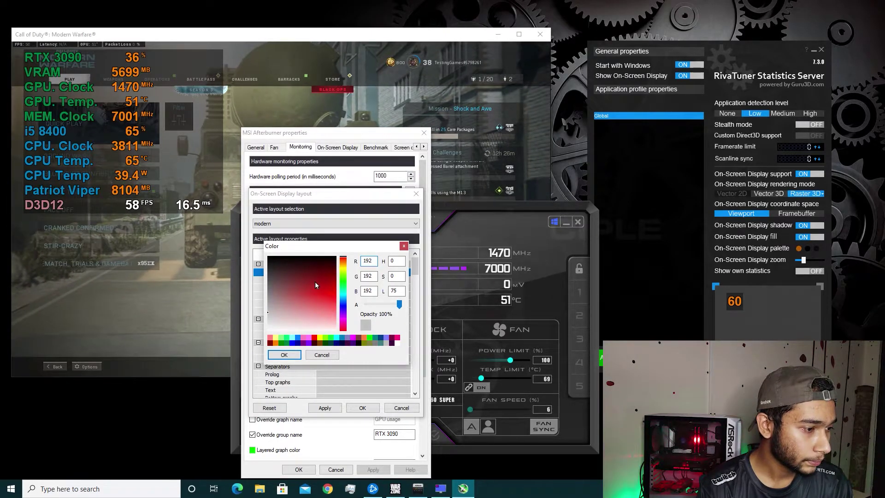
pyautogui.click(281, 329)
pyautogui.click(284, 355)
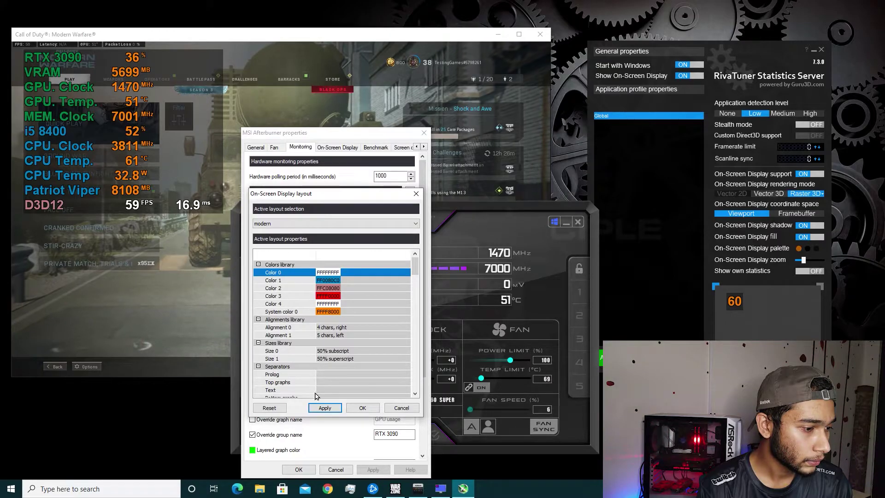
pyautogui.click(317, 406)
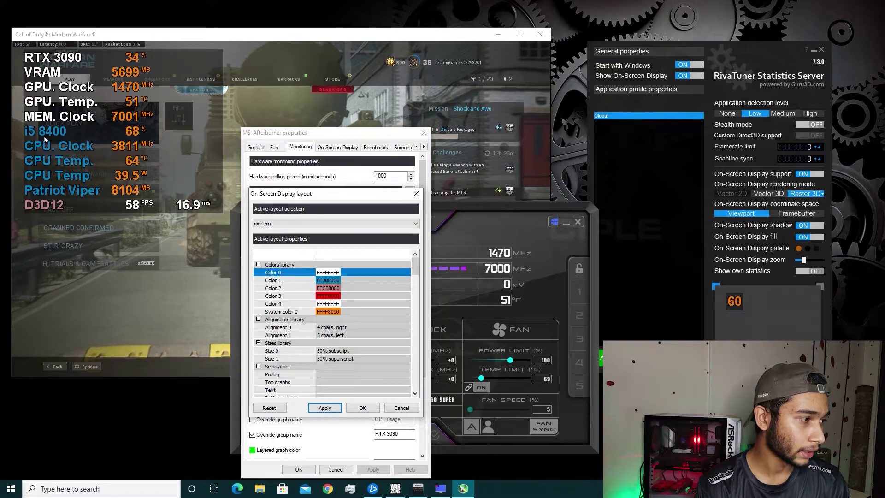
# Set Color 1 of the modern on-screen display layout to red and apply it
pyautogui.doubleClick(329, 280)
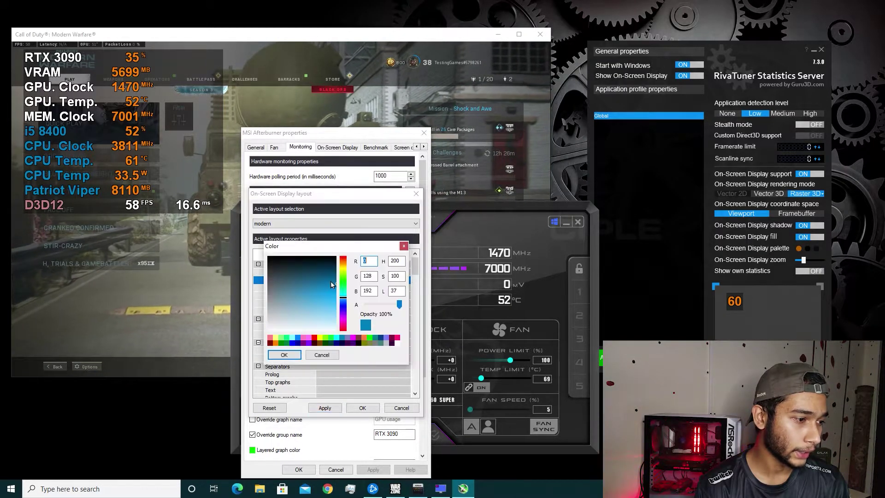
pyautogui.click(394, 341)
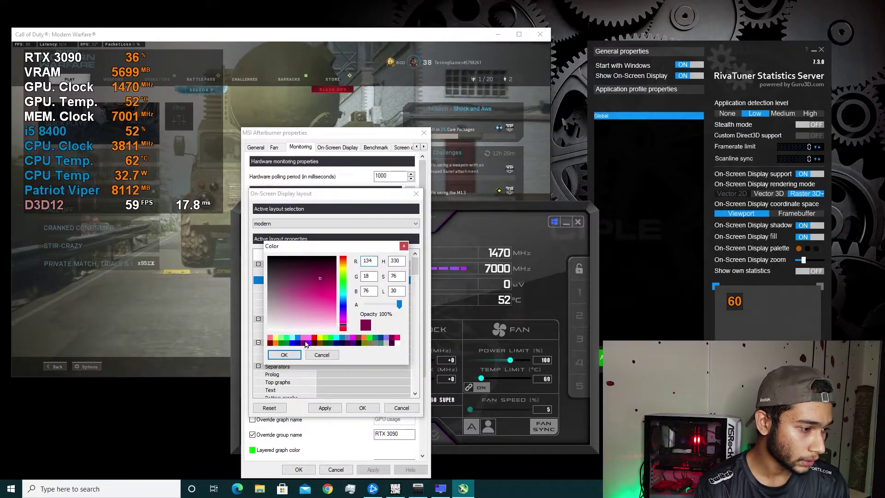
pyautogui.click(284, 354)
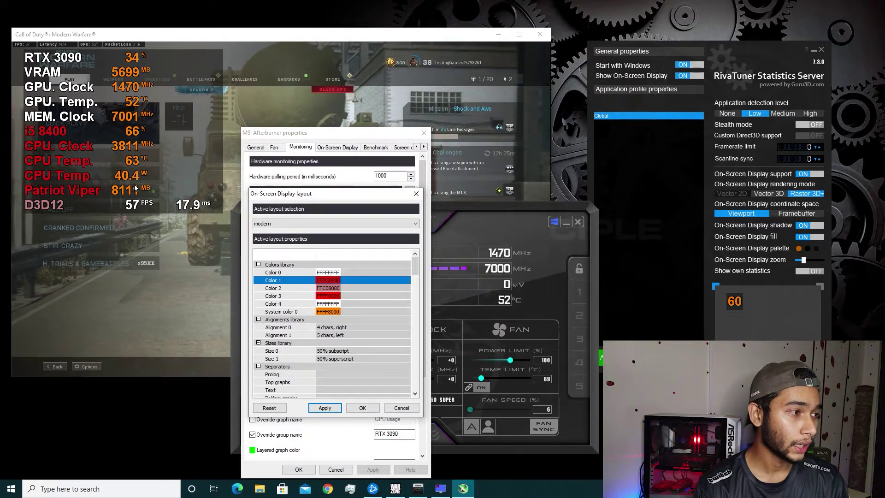
# Set Color 2 of the modern on-screen display layout to white (FFFFFFFF) and apply it
pyautogui.doubleClick(334, 289)
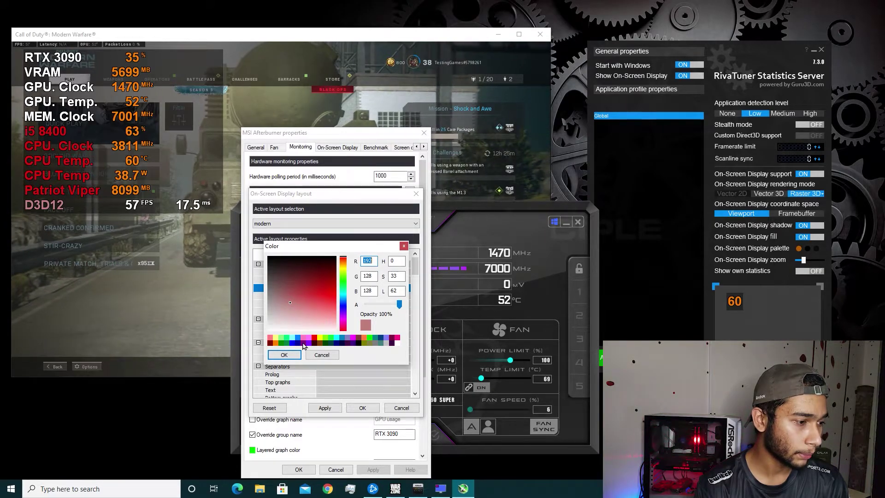
pyautogui.click(273, 330)
pyautogui.click(284, 355)
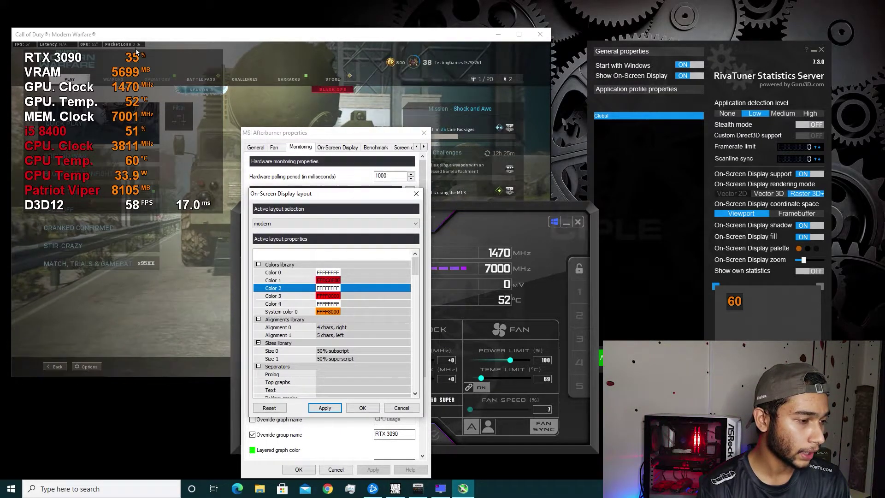
# Set System color 0 of the modern on-screen display layout to green (FF00FF00)
pyautogui.doubleClick(329, 312)
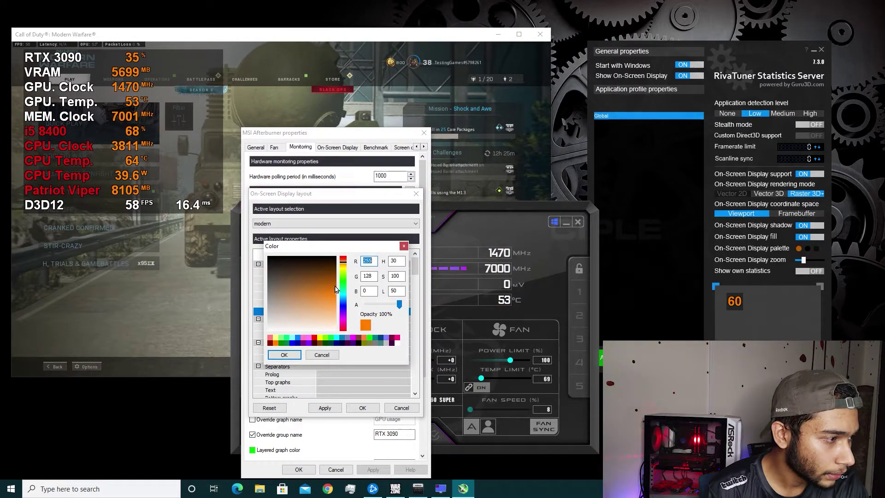
pyautogui.click(369, 337)
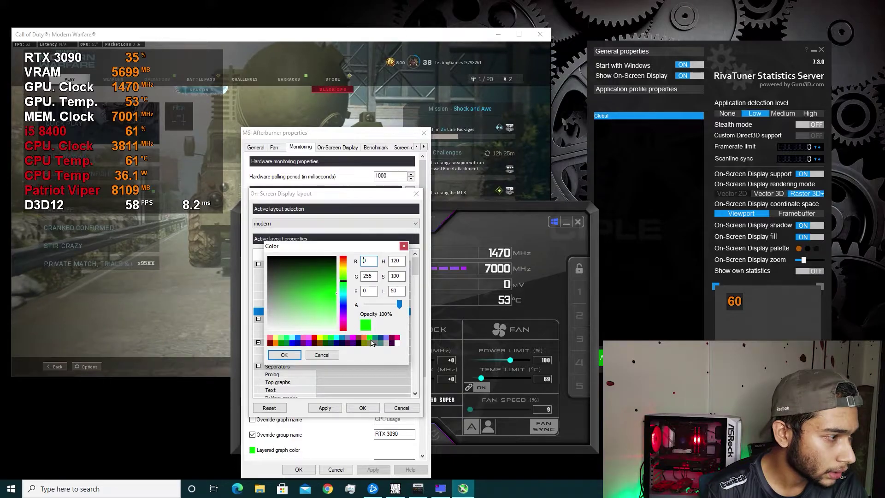
pyautogui.click(284, 355)
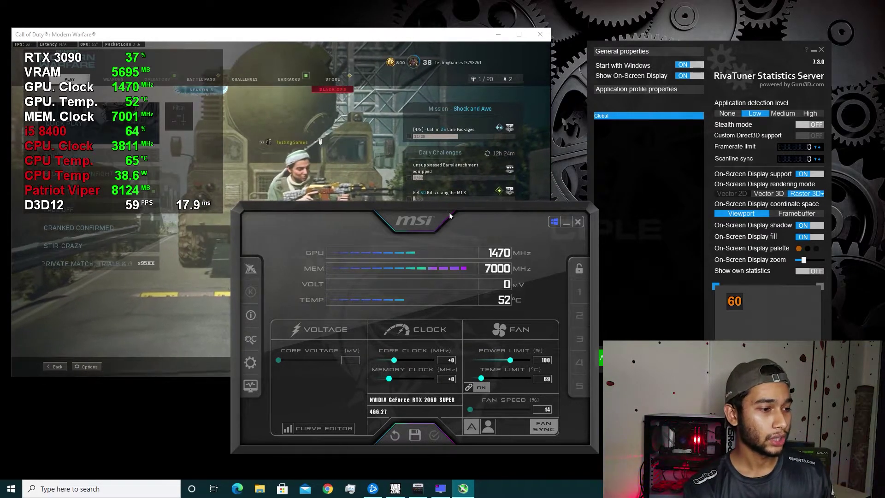
pyautogui.moveTo(446, 212); pyautogui.dragTo(423, 170)
pyautogui.click(228, 319)
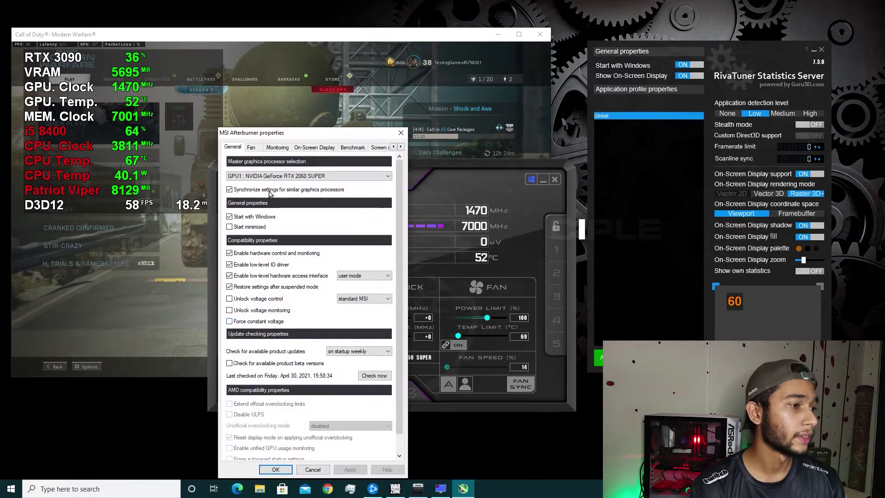
pyautogui.click(277, 147)
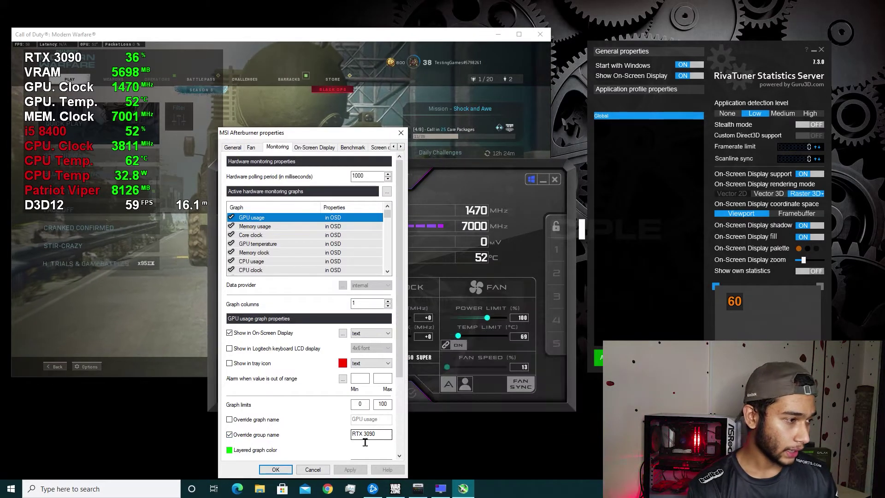
pyautogui.click(400, 134)
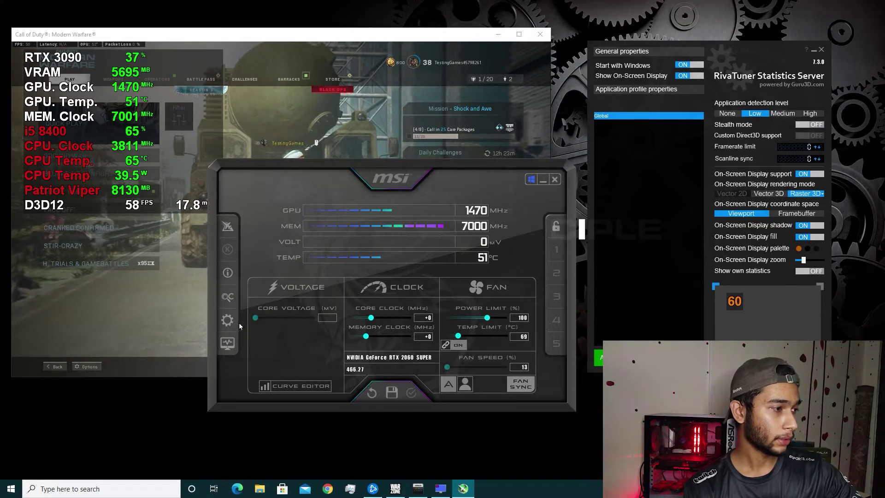
# In Afterburner's monitoring properties, set the CPU usage graph's group name to "\ni5 8400" and apply it
pyautogui.click(227, 320)
pyautogui.click(277, 147)
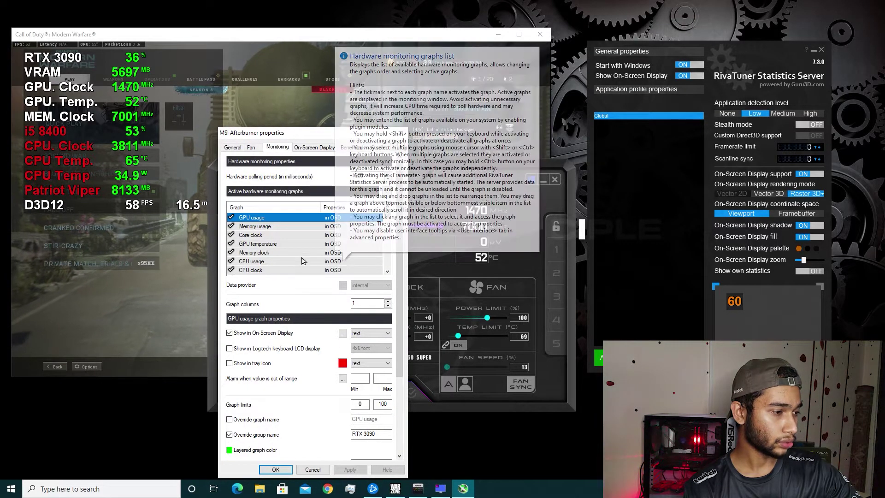
pyautogui.click(324, 261)
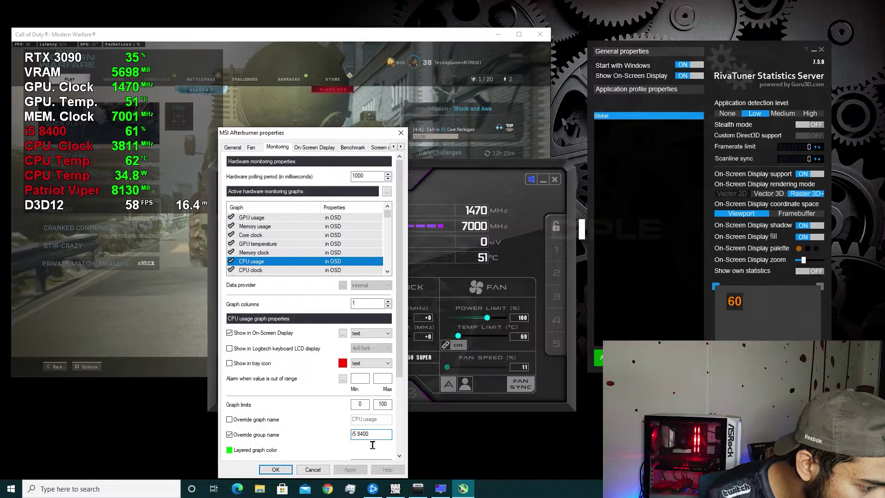
pyautogui.moveTo(372, 445)
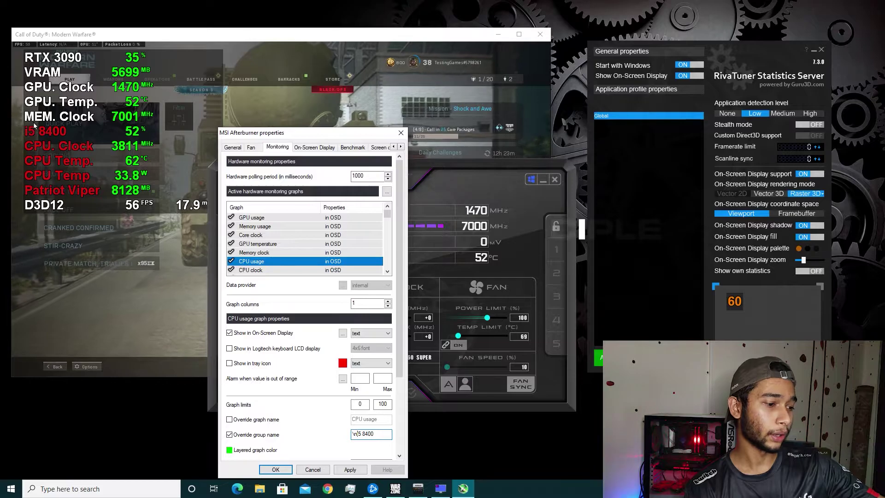
pyautogui.click(342, 470)
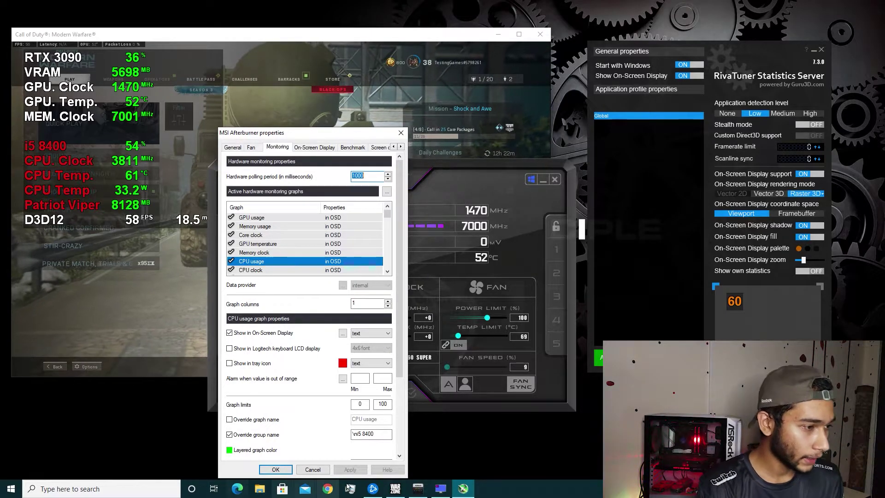
# Set the RAM usage graph's group name to "\nPatriot Viper" and apply it
pyautogui.scroll(-2, 309, 267)
pyautogui.click(316, 244)
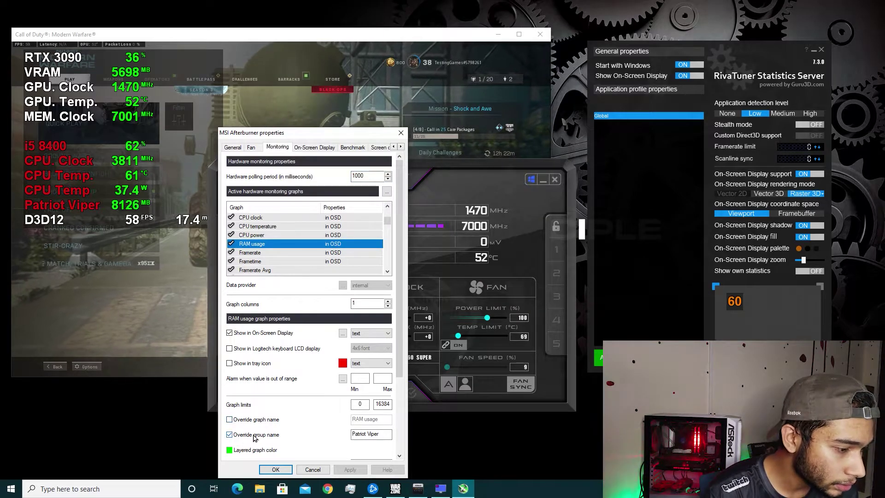
pyautogui.click(352, 434)
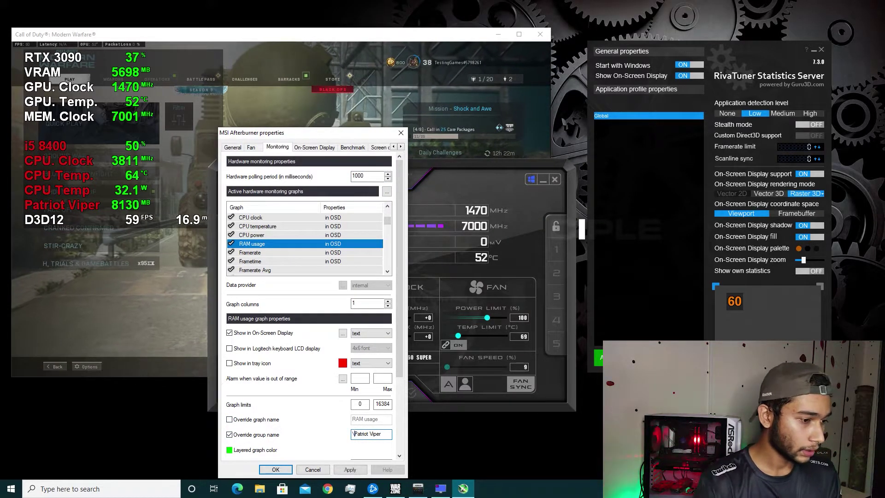
pyautogui.click(349, 470)
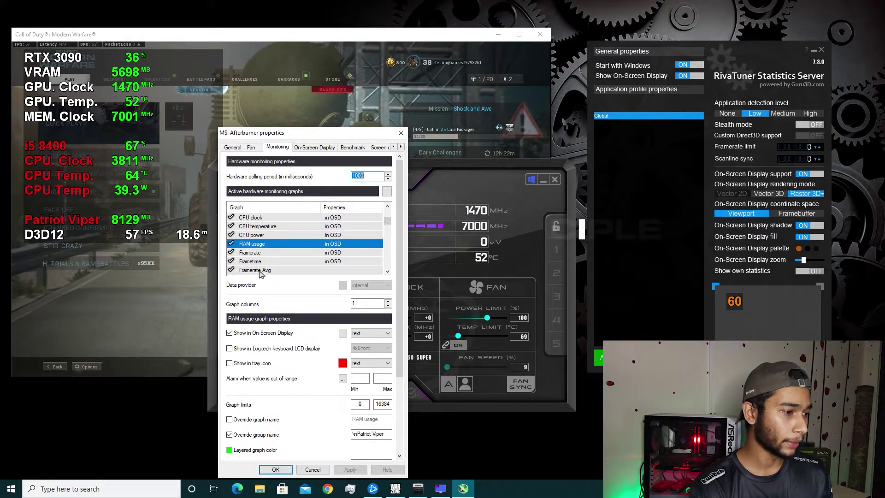
# Override the Framerate graph's group name with "\n<APP>" and apply it
pyautogui.click(260, 254)
pyautogui.click(229, 435)
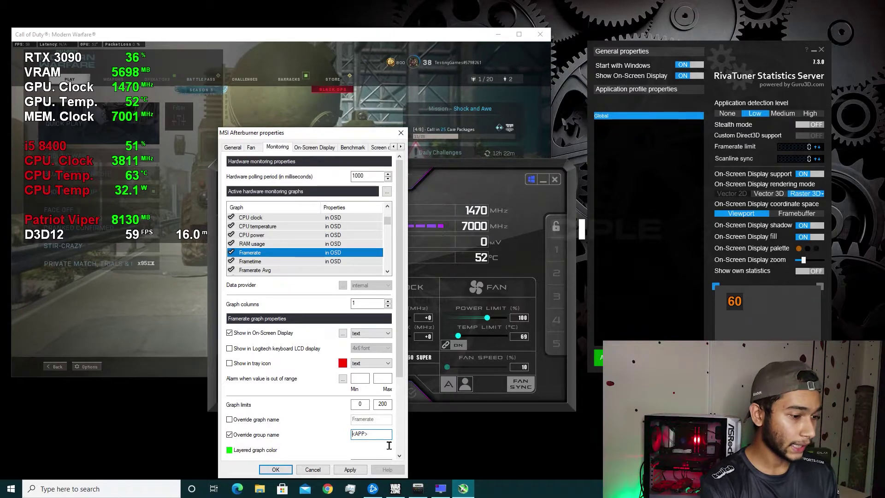
pyautogui.click(352, 433)
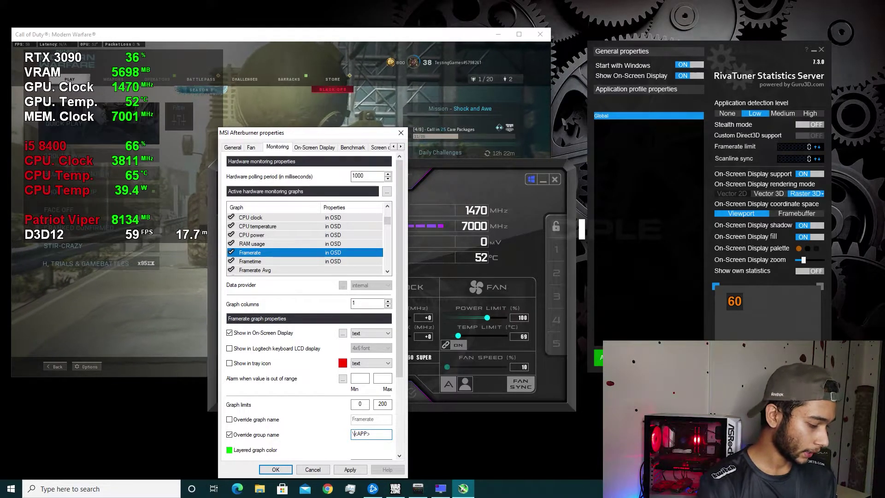
pyautogui.click(349, 470)
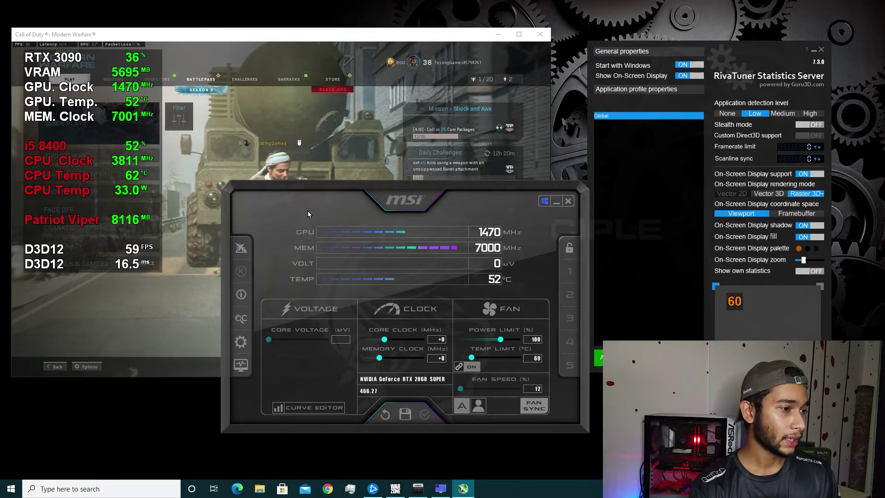
# Open the on-screen display layout from Afterburner's monitoring properties and try the modern mono layout
pyautogui.moveTo(319, 184); pyautogui.dragTo(294, 150)
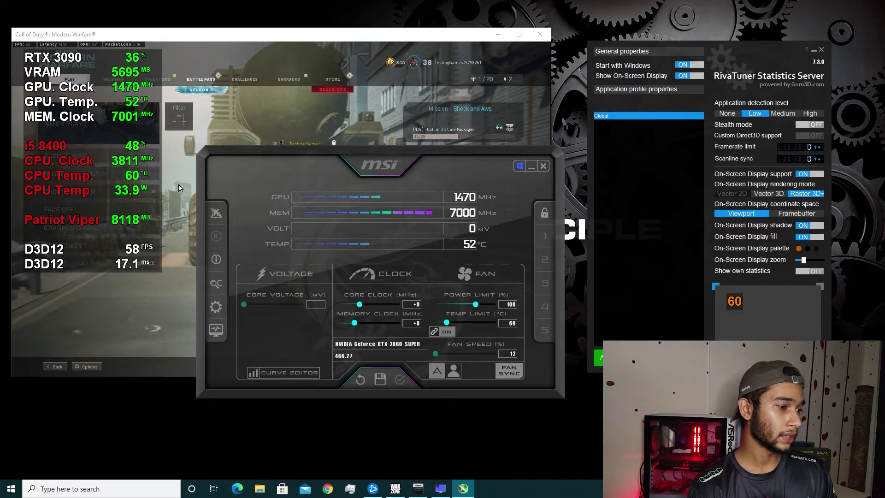
pyautogui.click(218, 310)
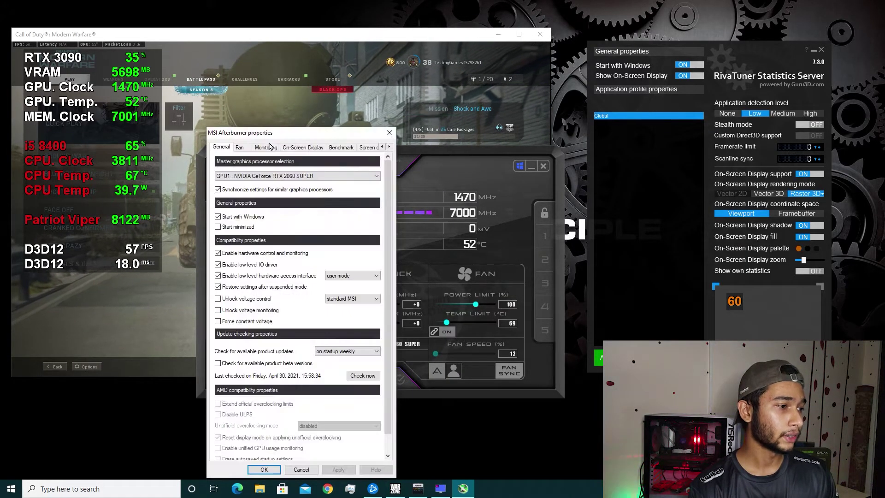
pyautogui.click(273, 148)
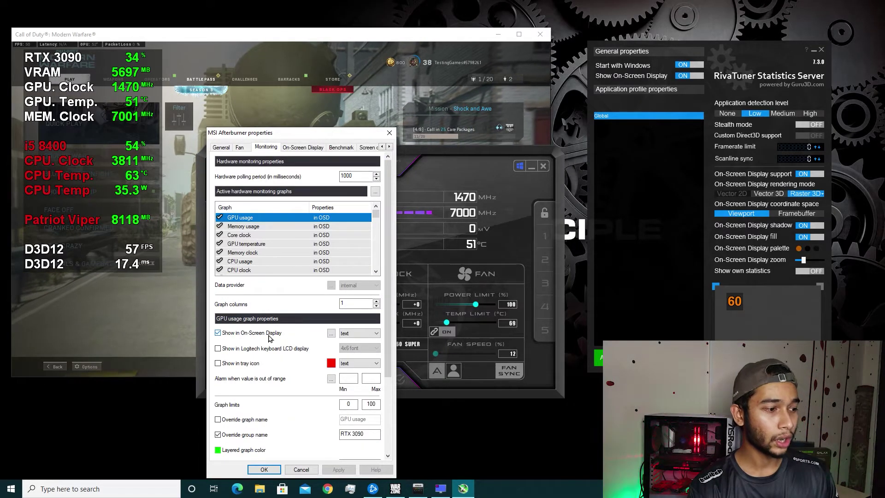
pyautogui.click(331, 333)
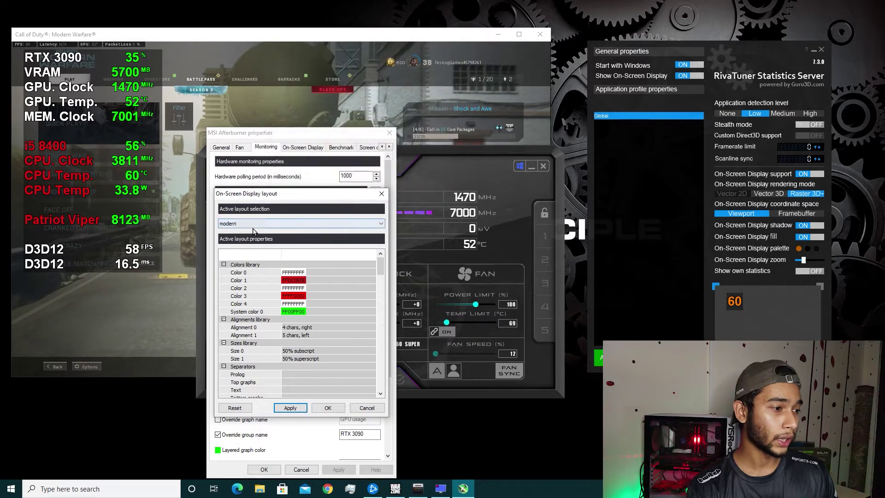
pyautogui.click(317, 226)
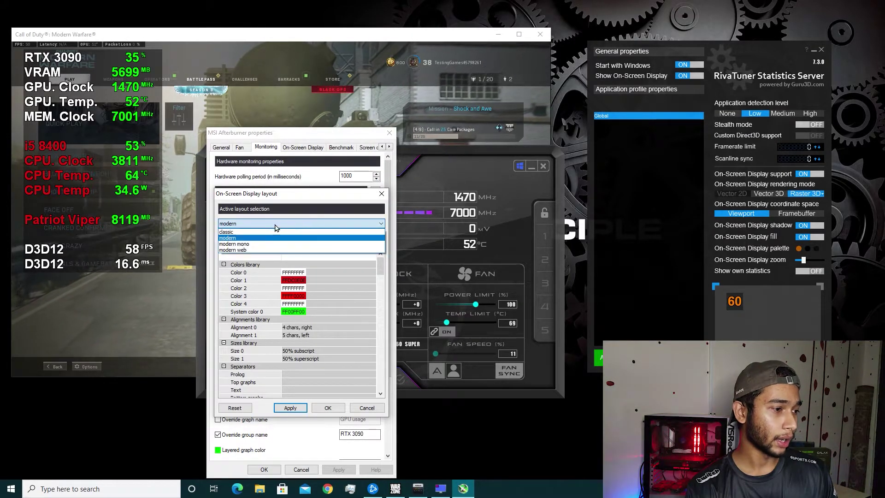
pyautogui.click(239, 245)
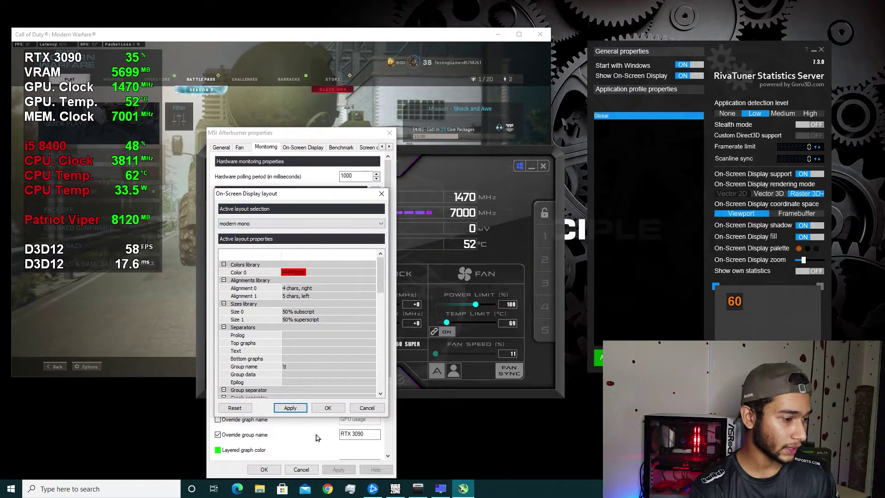
pyautogui.click(291, 408)
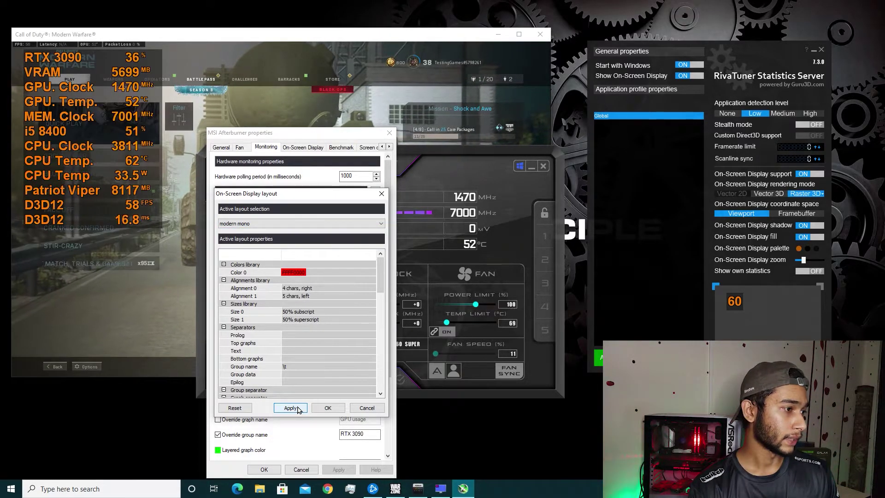
# Try the modern web layout for the on-screen display, return to the modern layout and close the properties
pyautogui.click(258, 225)
pyautogui.click(239, 234)
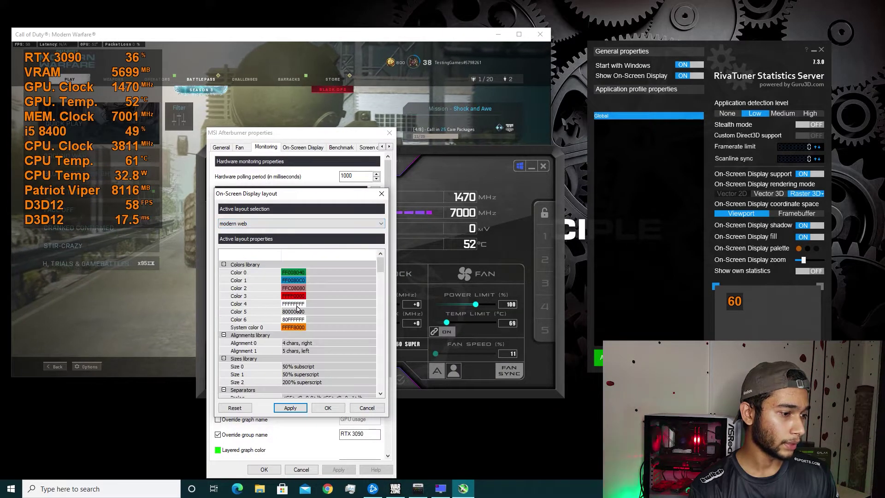
pyautogui.click(303, 409)
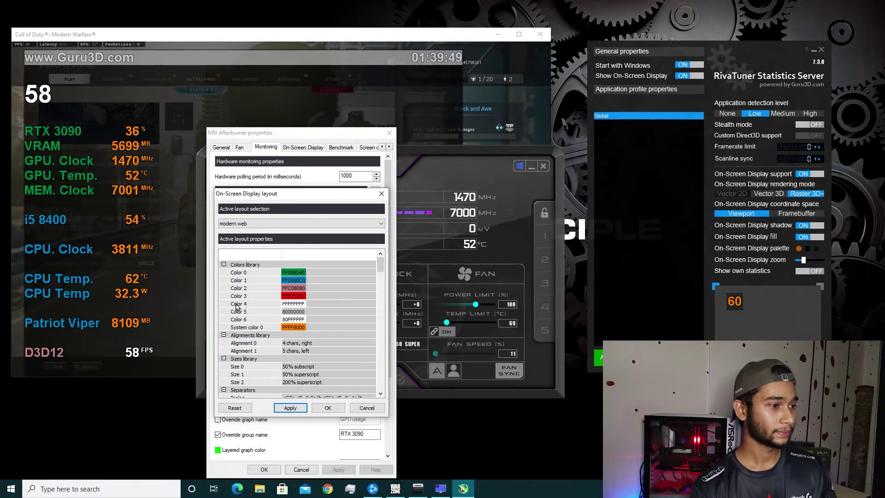
pyautogui.moveTo(301, 201); pyautogui.dragTo(291, 186)
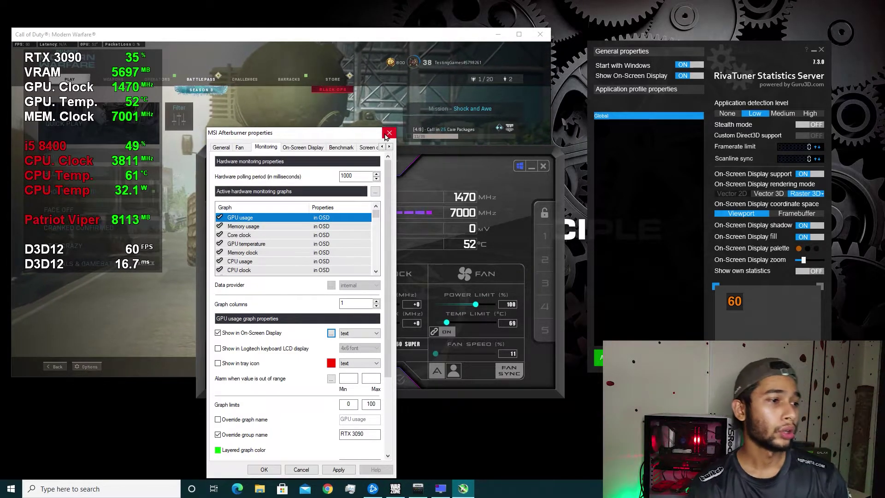
pyautogui.click(388, 133)
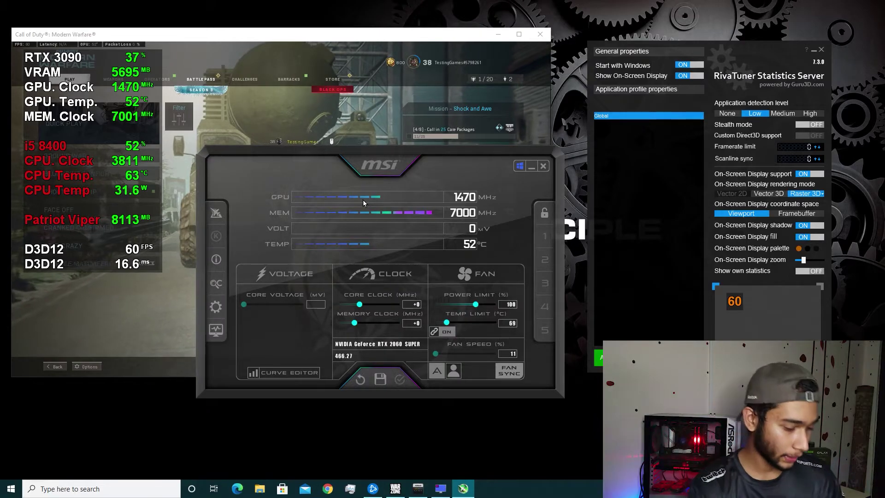
# Set the Framerate graph to show in the on-screen display as text and graph, and check it in the game
pyautogui.click(216, 306)
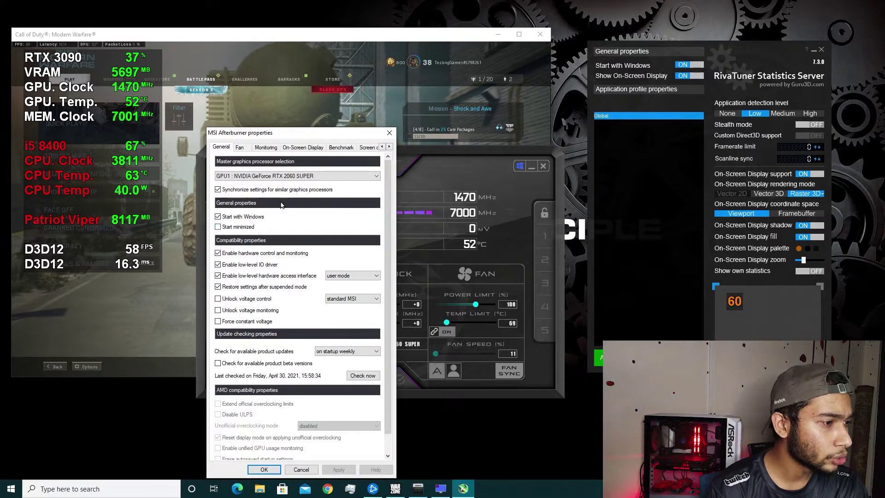
pyautogui.click(266, 147)
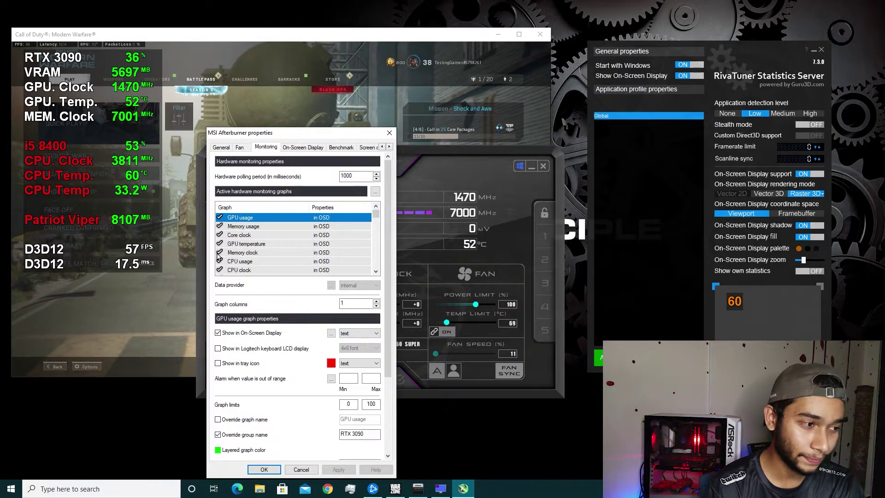
pyautogui.scroll(-2, 295, 258)
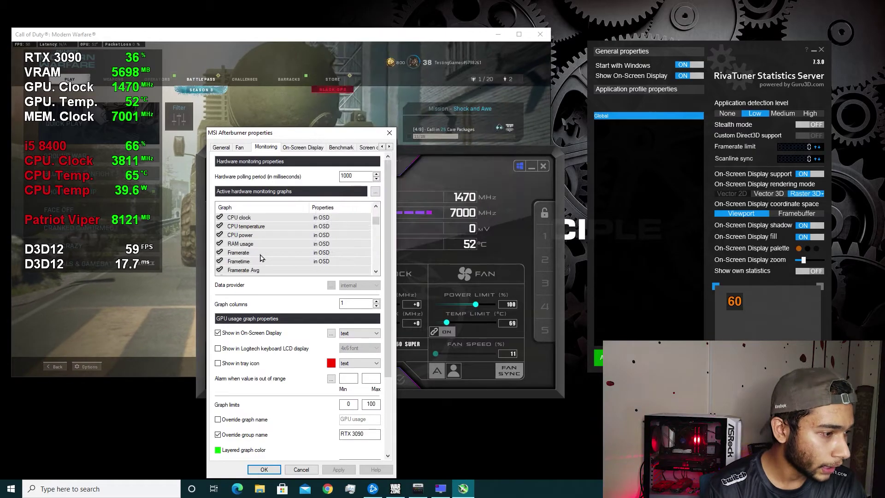
pyautogui.click(256, 253)
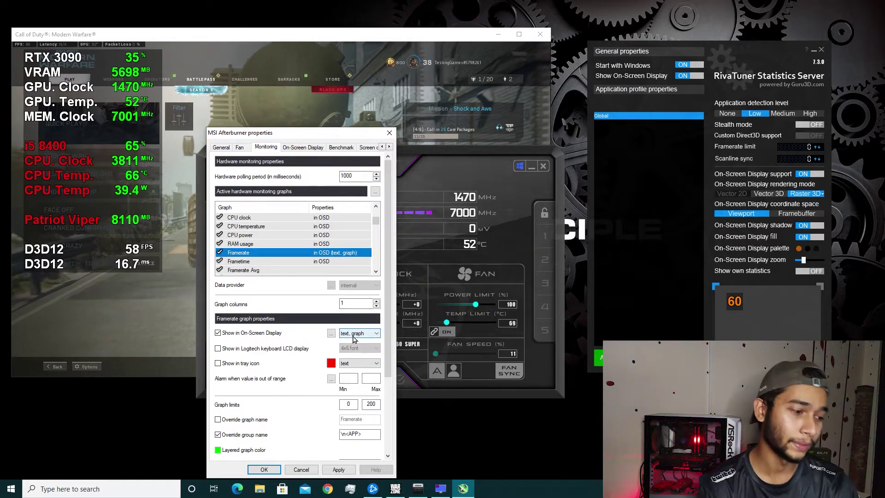
pyautogui.click(346, 469)
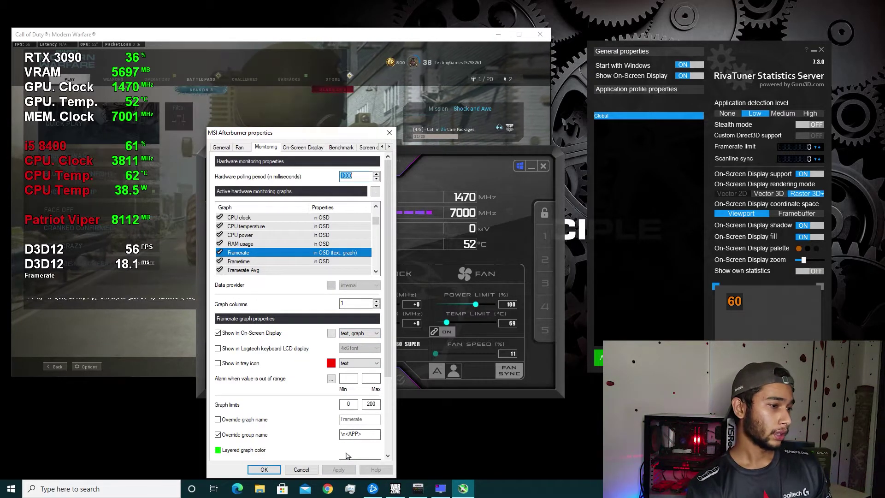
pyautogui.hotkey('alt', 'Tab')
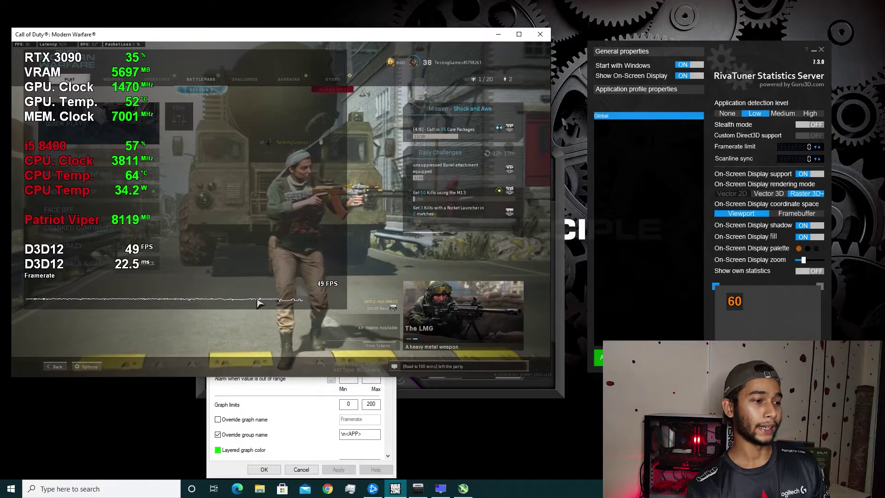
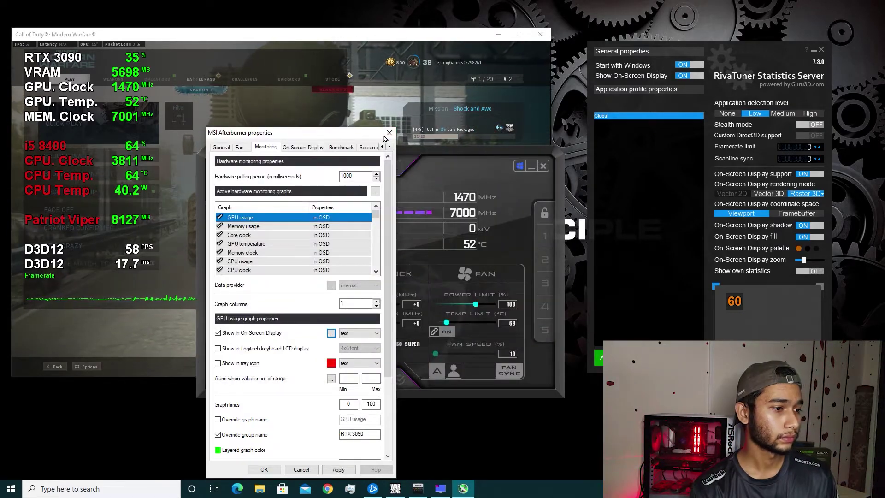
pyautogui.click(382, 136)
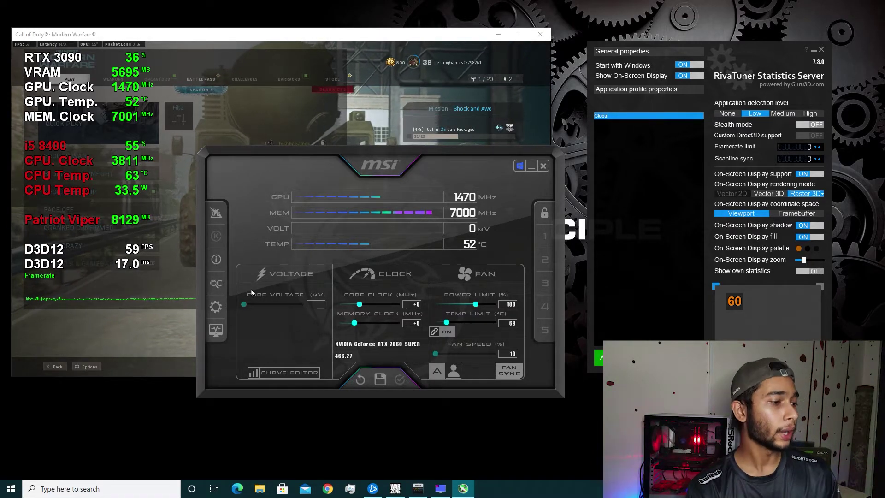
# Set the Framerate entry's graph color to red in the modern on-screen display layout, opened from Afterburner's monitoring properties
pyautogui.click(214, 309)
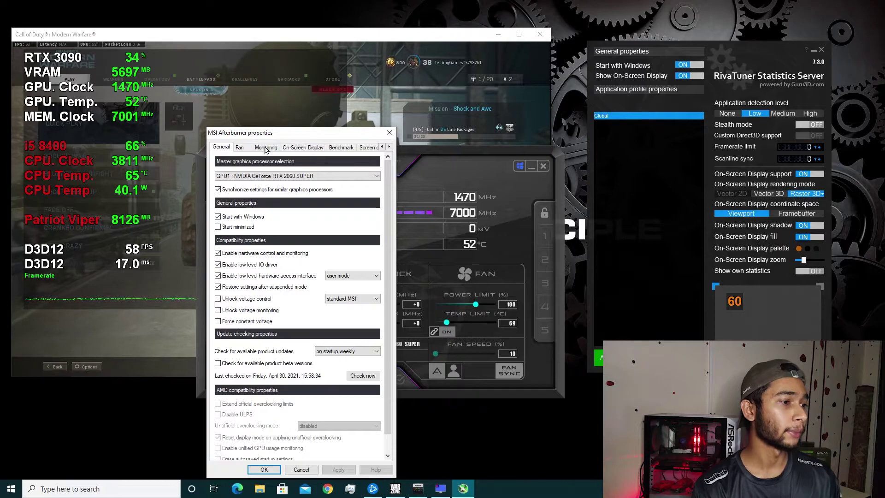
pyautogui.click(266, 147)
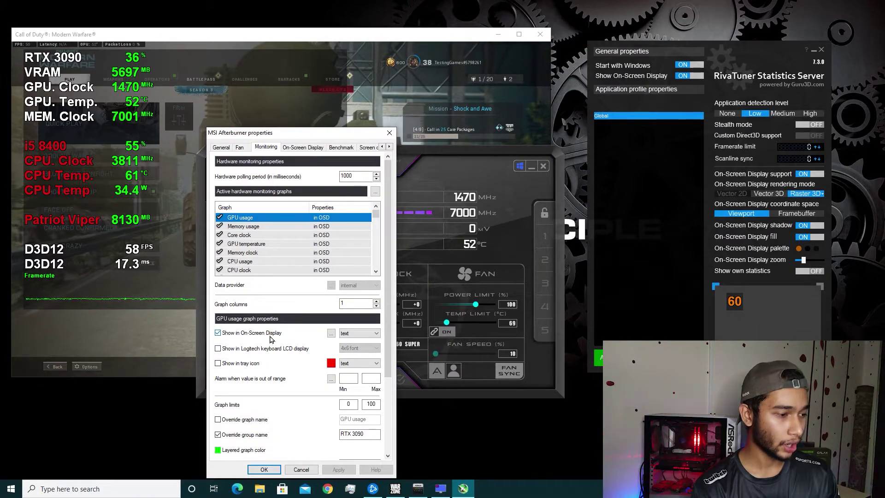
pyautogui.click(331, 333)
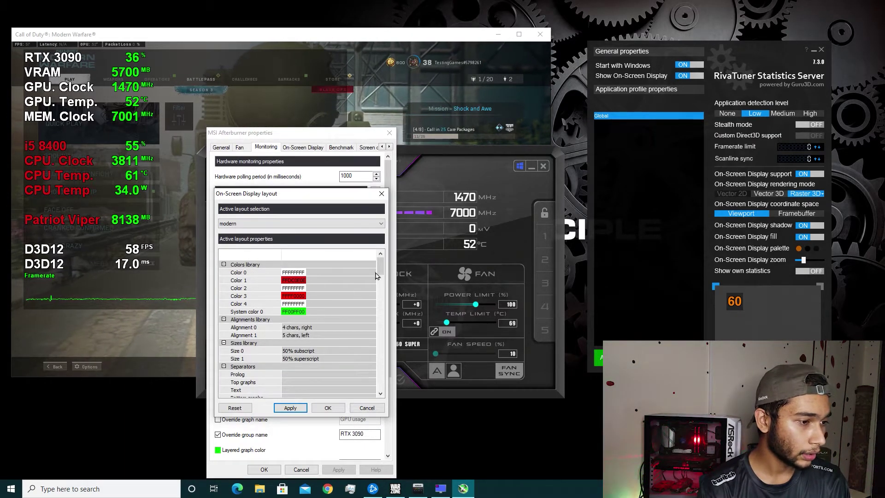
pyautogui.moveTo(380, 269); pyautogui.dragTo(385, 349)
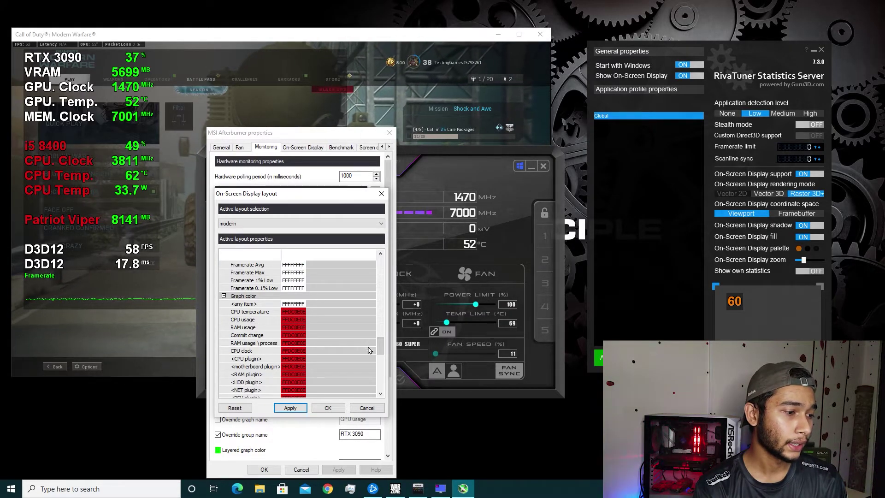
pyautogui.scroll(-2, 297, 364)
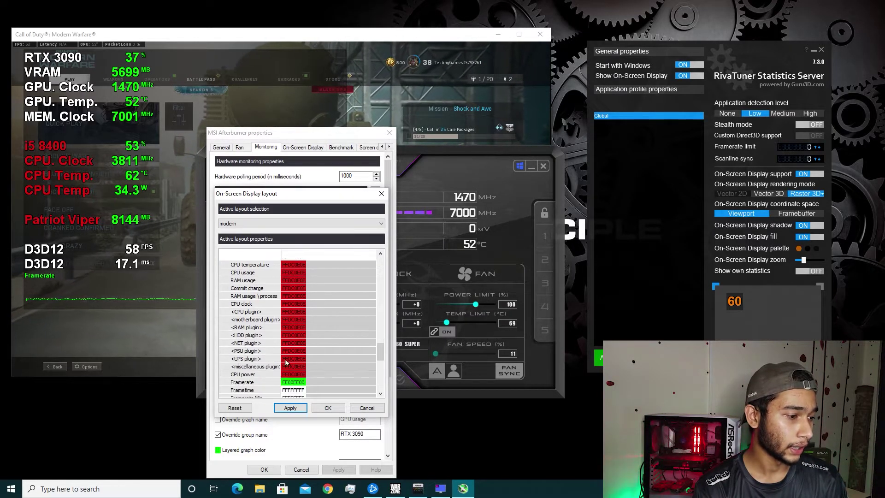
pyautogui.click(290, 385)
pyautogui.click(290, 385)
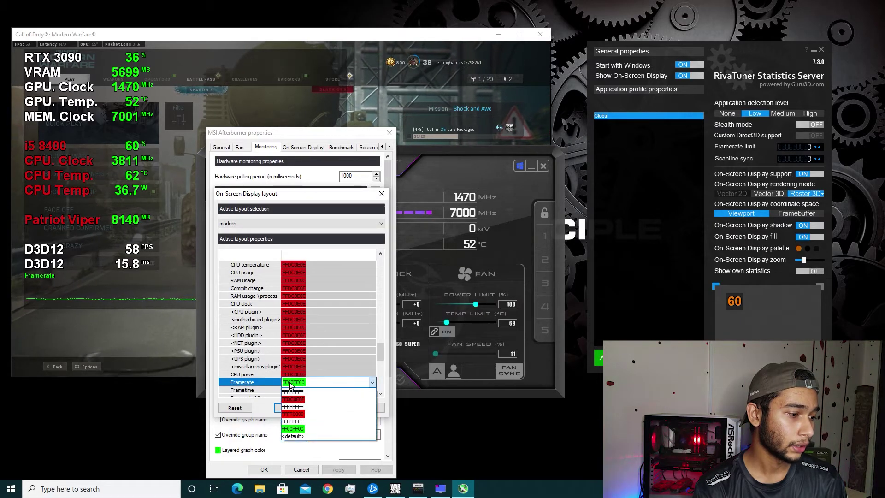
pyautogui.click(304, 405)
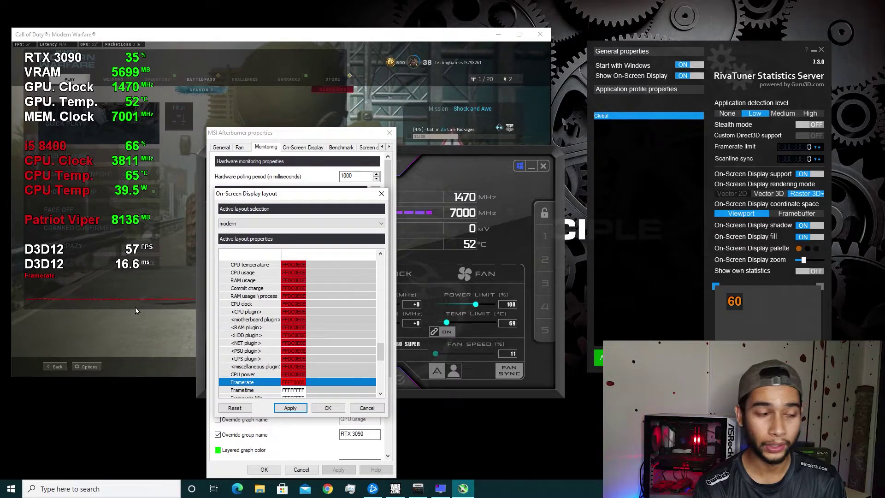
# Set the on-screen display graph's width to -50 in the layout properties and apply it
pyautogui.moveTo(384, 350); pyautogui.dragTo(385, 363)
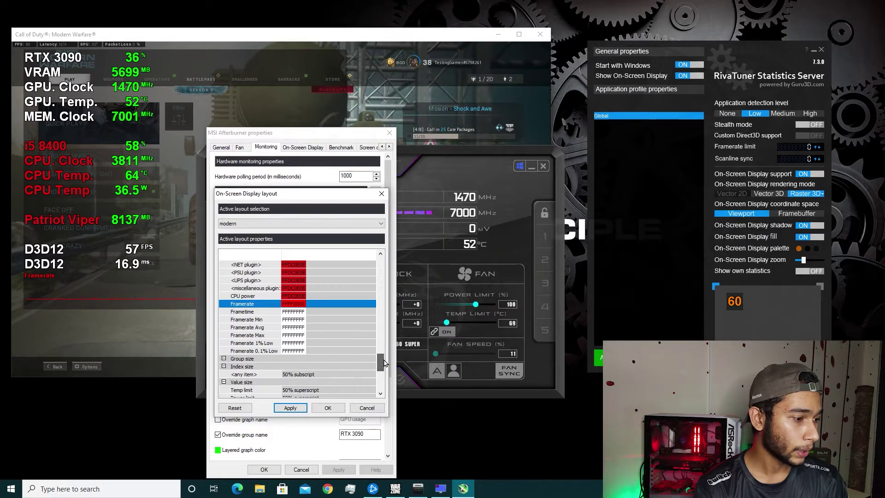
pyautogui.scroll(-2, 277, 368)
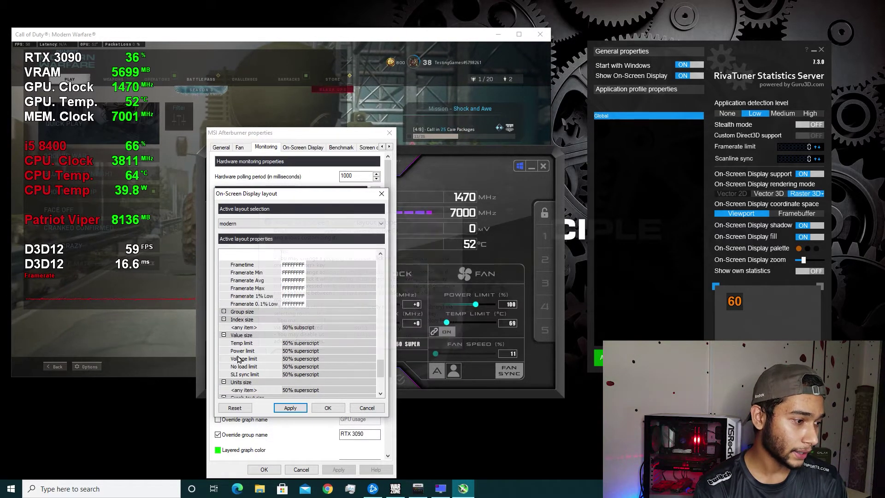
pyautogui.scroll(-3, 243, 366)
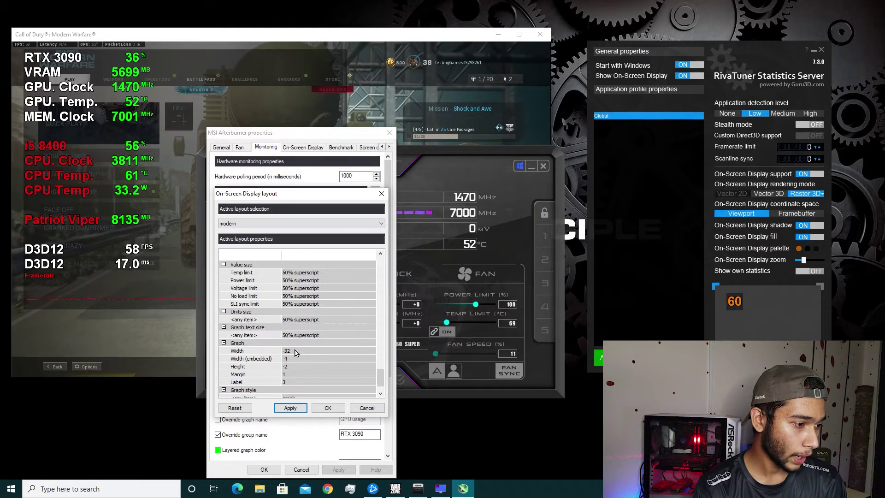
pyautogui.click(295, 352)
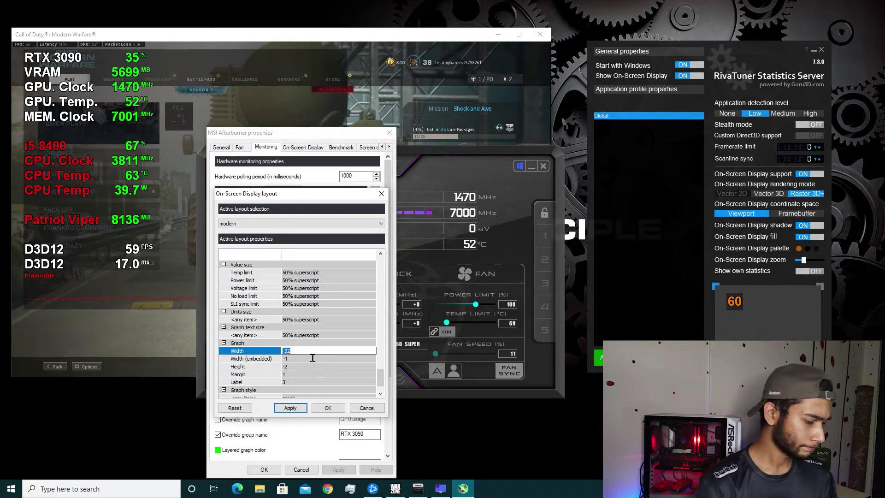
pyautogui.write('-')
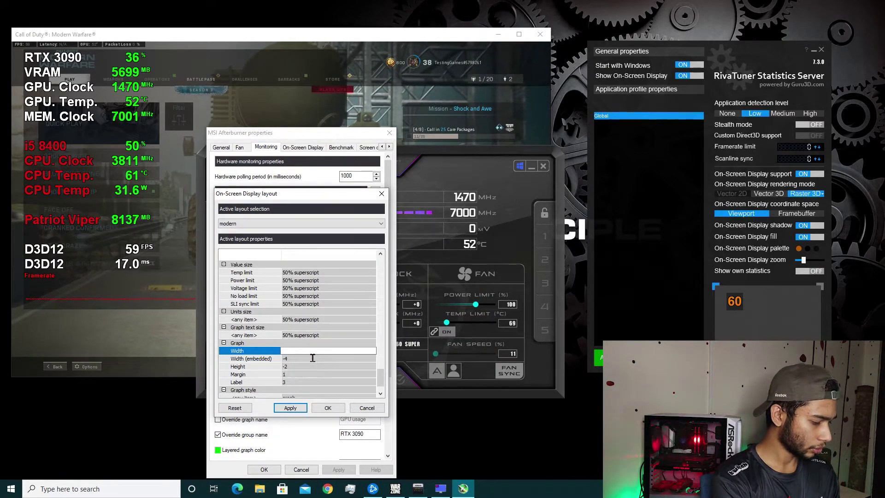
pyautogui.write('50')
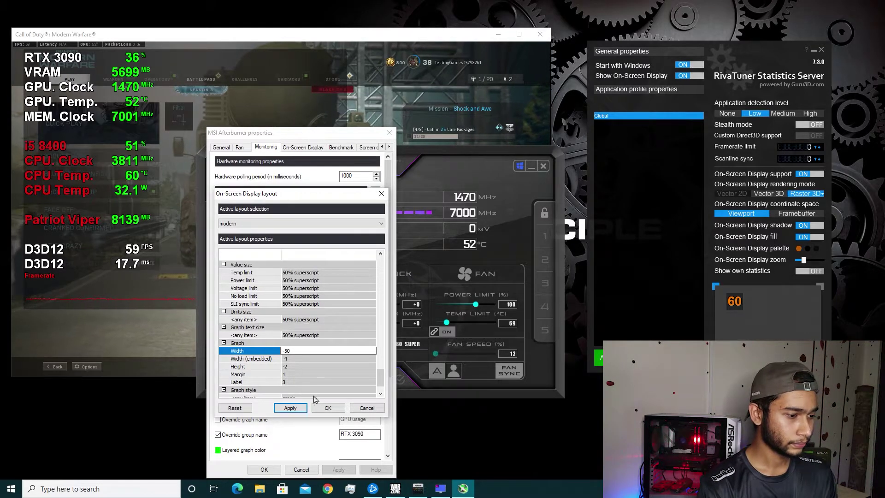
pyautogui.click(297, 410)
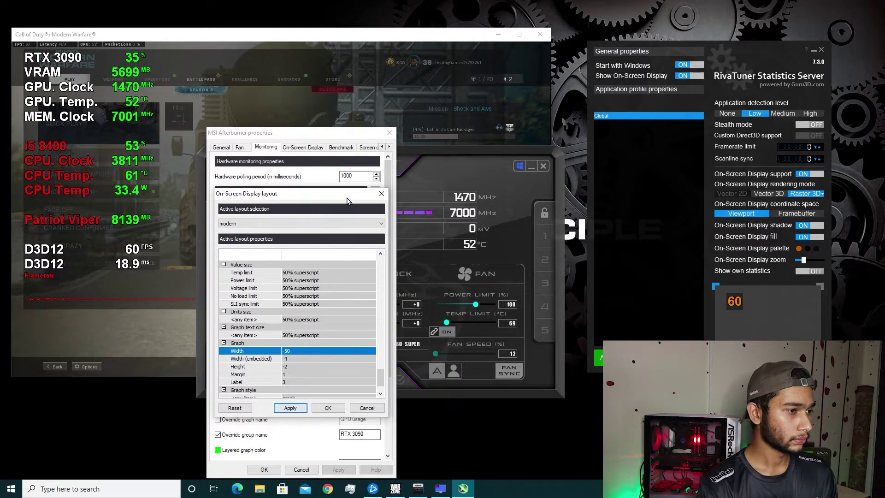
# Close the layout and properties dialogs and move the Afterburner window clear of the game to check the graph's width
pyautogui.click(381, 194)
pyautogui.click(389, 133)
pyautogui.moveTo(424, 148); pyautogui.dragTo(706, 181)
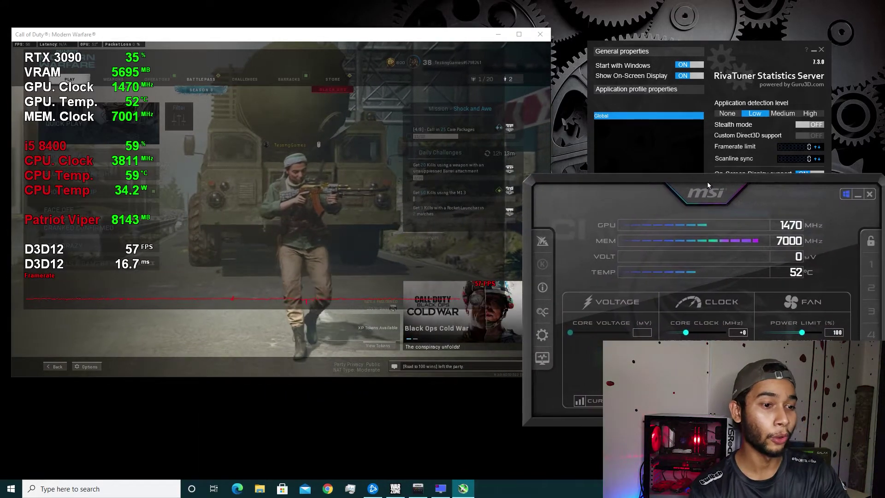
# Reopen the on-screen display layout, set the graph width to -10 and select the graph's height property
pyautogui.click(542, 334)
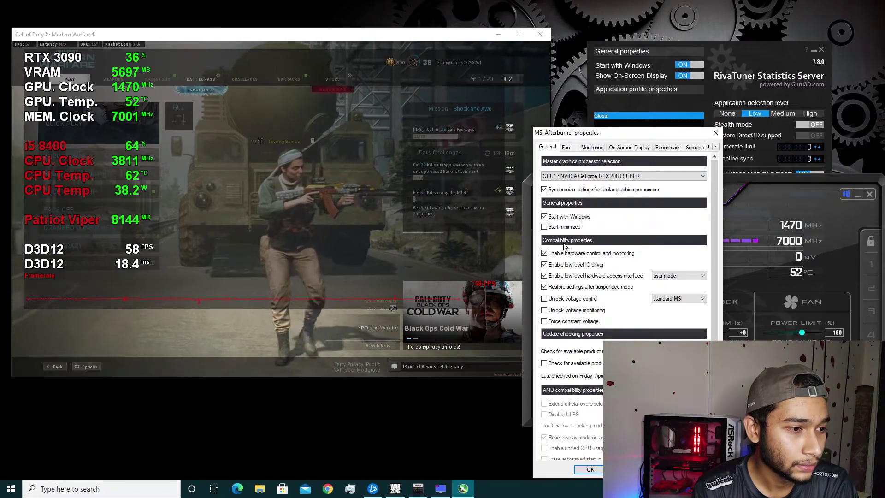
pyautogui.click(591, 147)
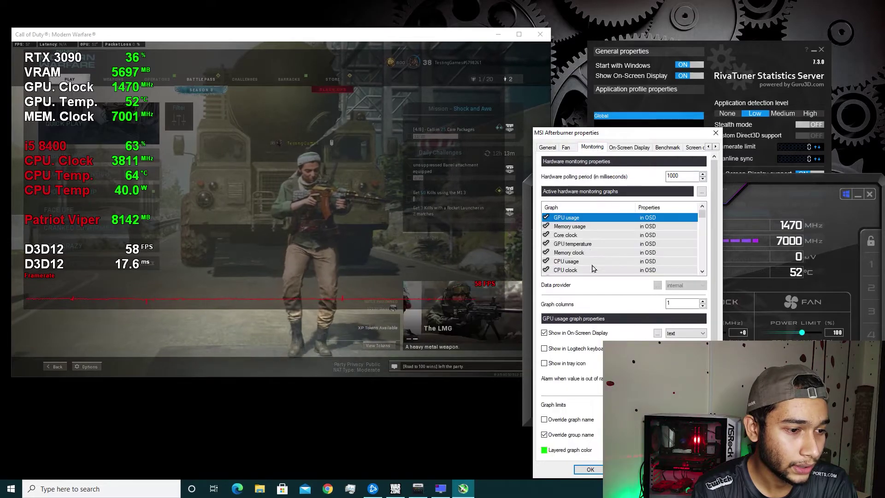
pyautogui.click(701, 191)
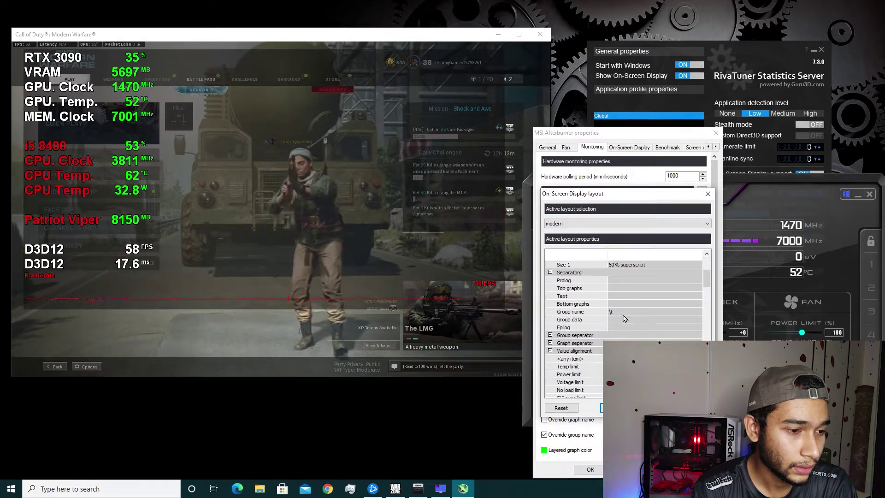
pyautogui.scroll(-5, 594, 373)
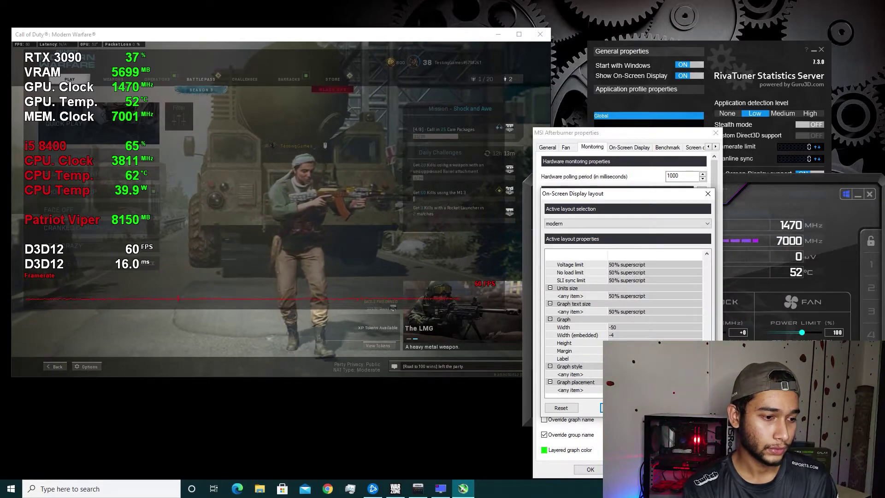
pyautogui.doubleClick(625, 327)
pyautogui.press('BackSpace')
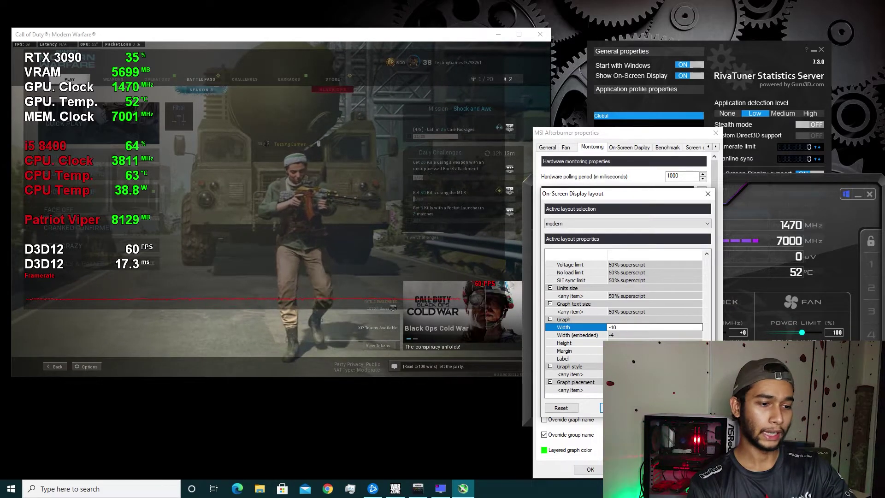
pyautogui.press('Return')
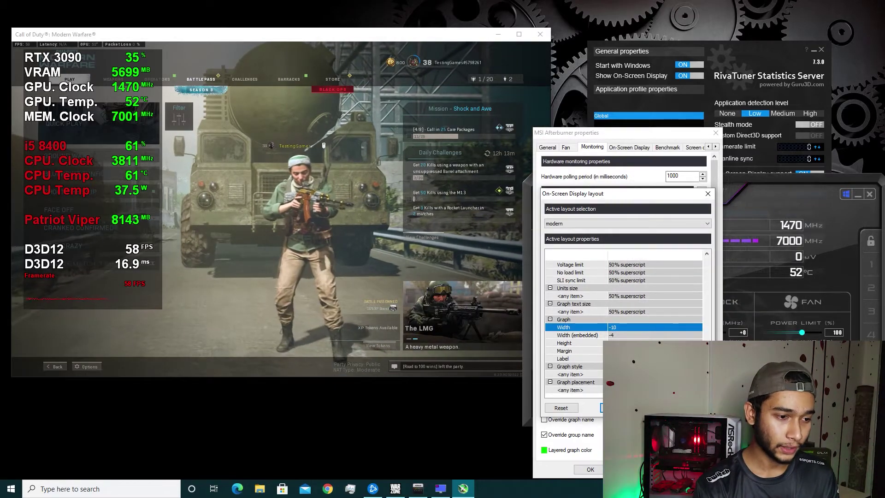
pyautogui.click(564, 343)
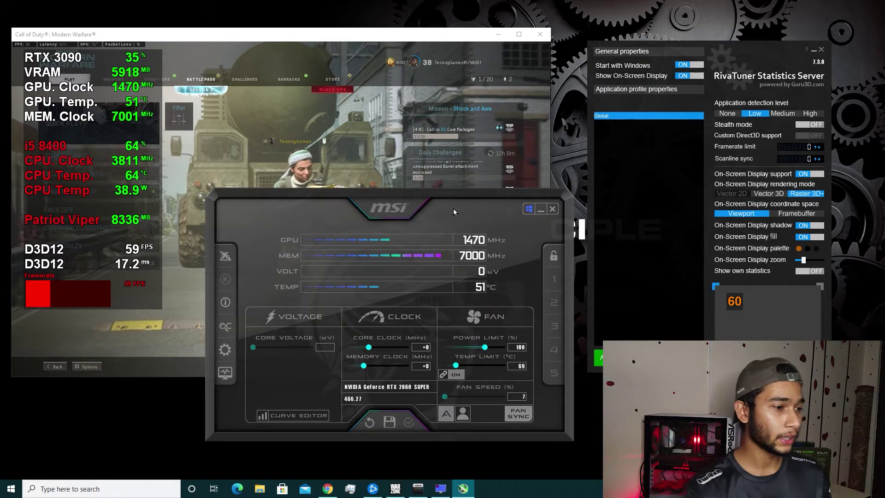
# Set the layout's Prolog separator to "<S1>HARDWARE ADVISED<S>" and apply it to add a heading above the statistics
pyautogui.click(227, 356)
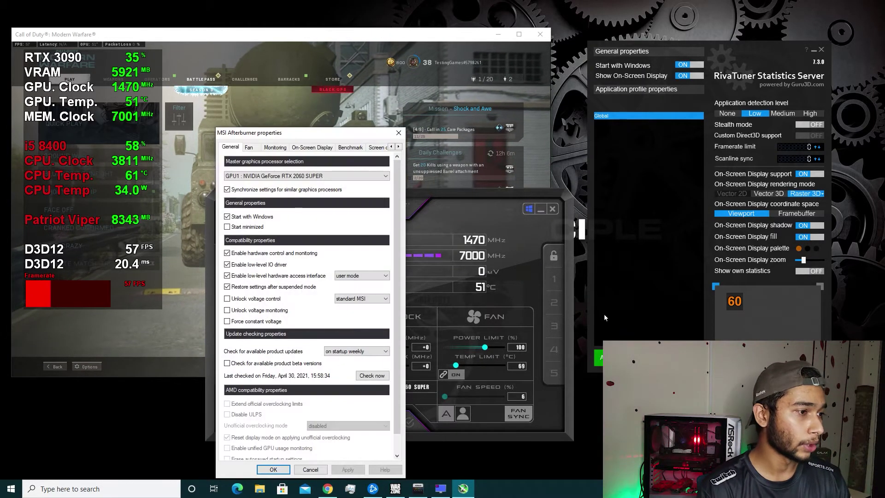
pyautogui.click(275, 147)
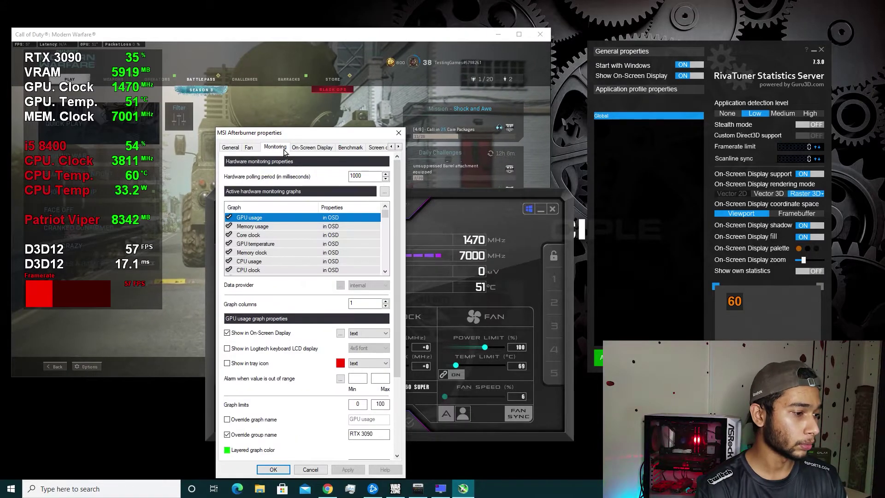
pyautogui.click(339, 333)
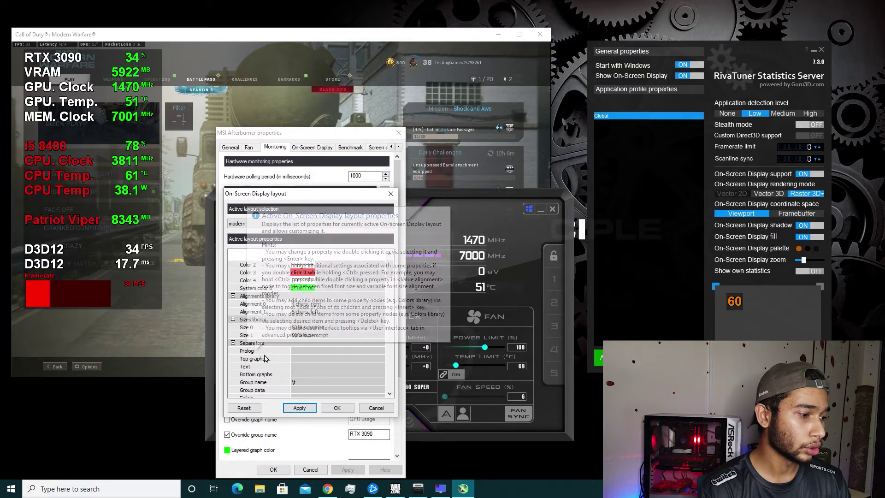
pyautogui.click(304, 351)
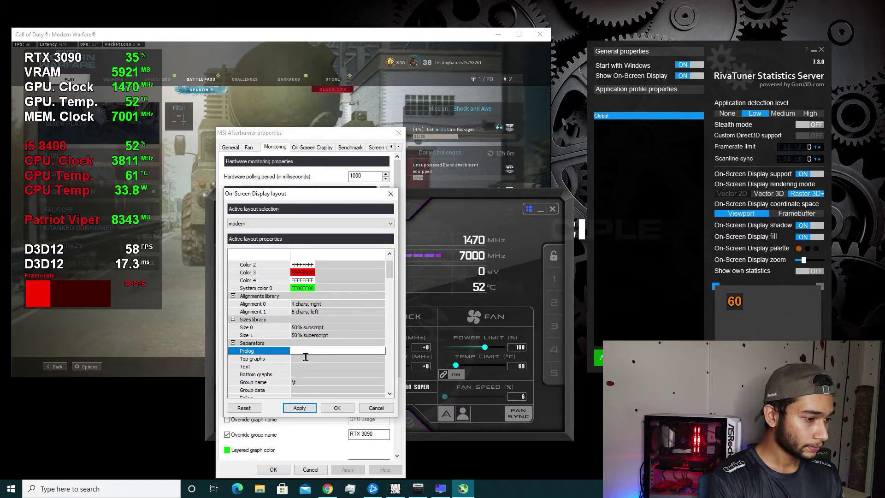
pyautogui.write('<S1')
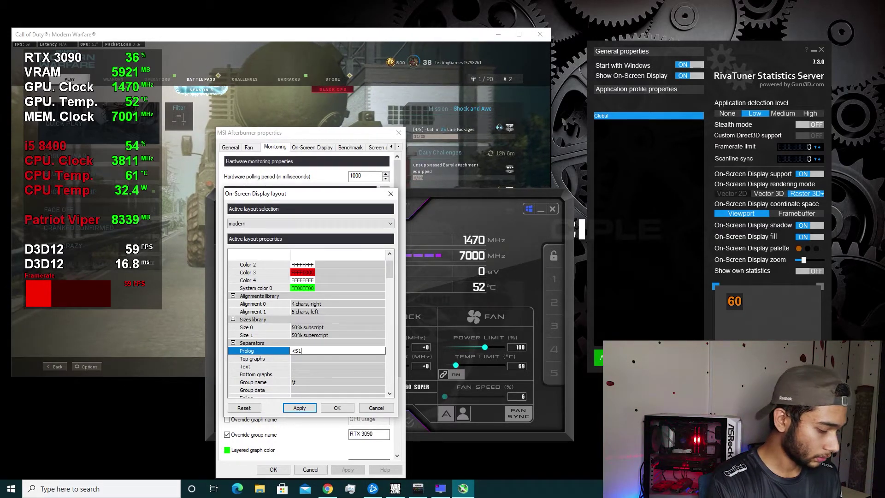
pyautogui.write('>')
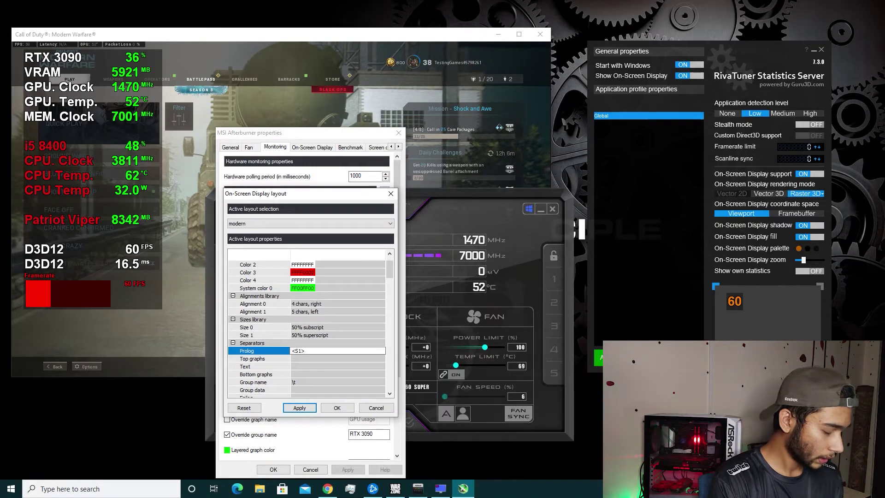
pyautogui.write('Ha')
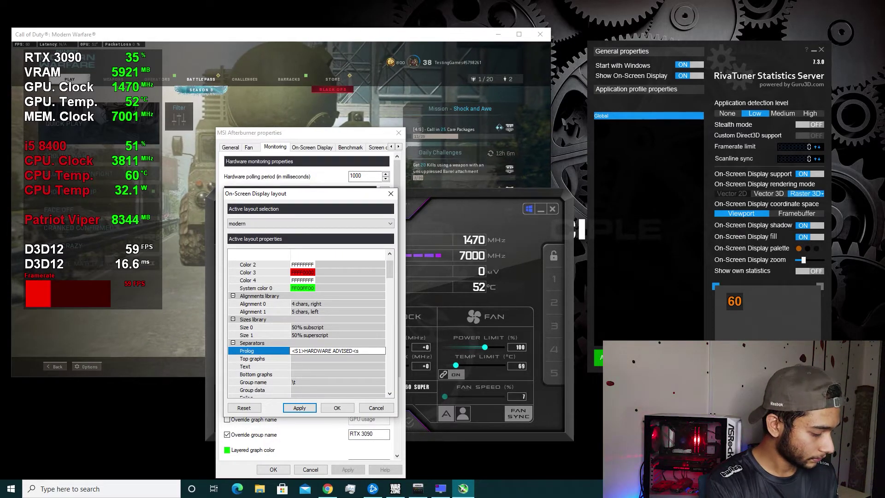
pyautogui.write('>')
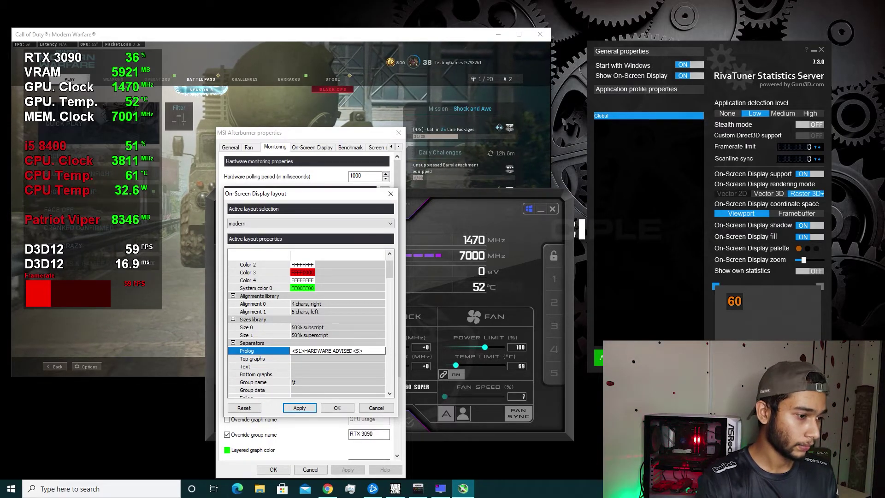
pyautogui.click(314, 408)
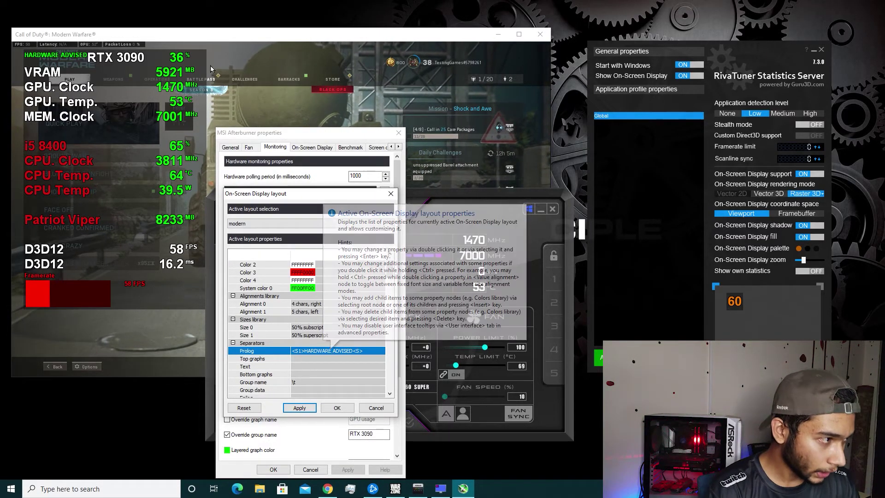
# Set the layout's Text separator to "\n" and confirm the layout to put the statistics below the heading
pyautogui.click(281, 367)
pyautogui.click(306, 367)
pyautogui.write('\\n')
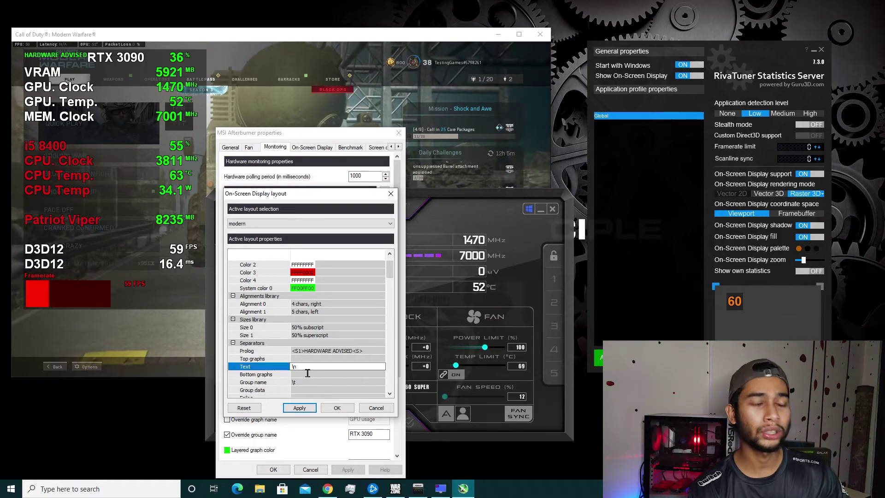
pyautogui.click(333, 408)
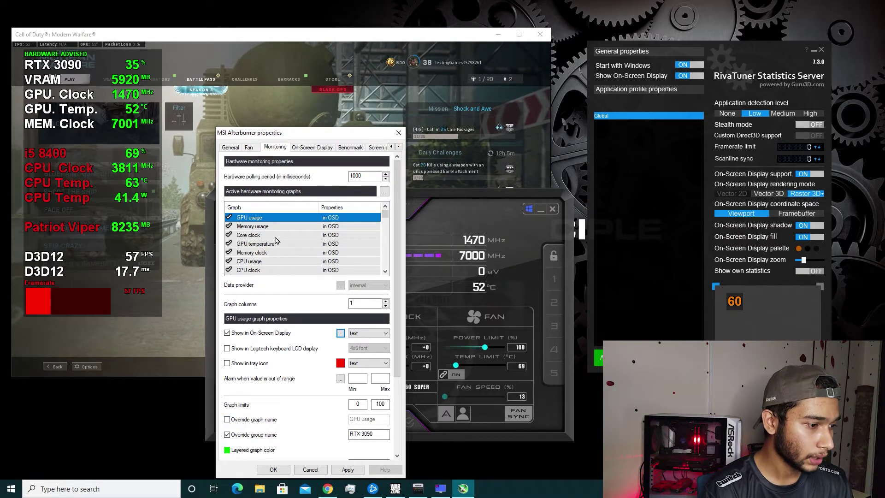
# Reopen the on-screen display layout, set Size 1 in the sizes library to 100% and apply it
pyautogui.click(340, 333)
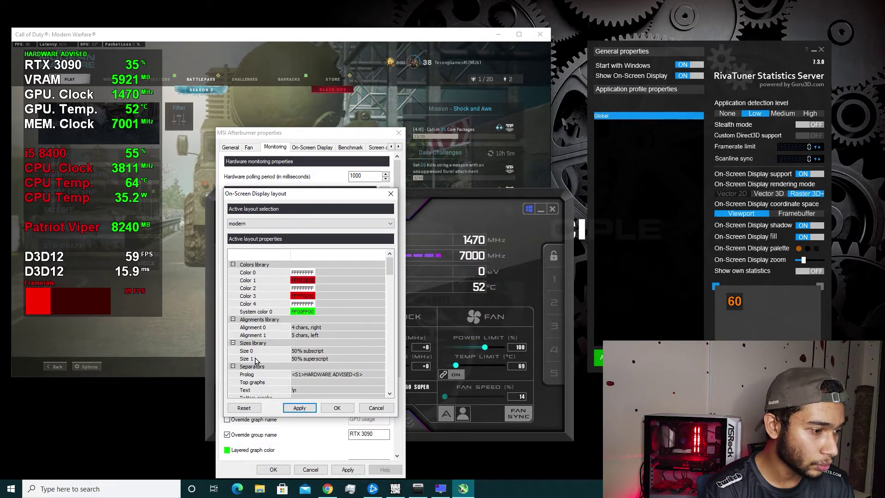
pyautogui.doubleClick(304, 360)
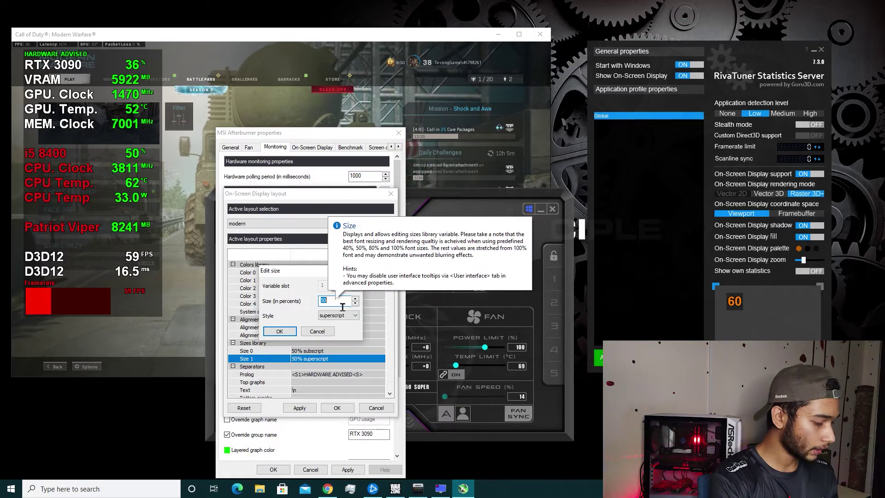
pyautogui.write('100')
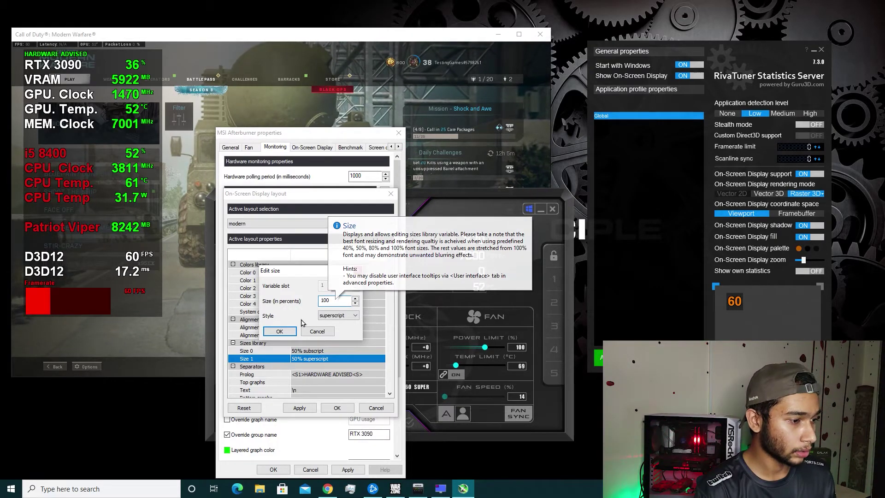
pyautogui.press('Return')
pyautogui.click(293, 406)
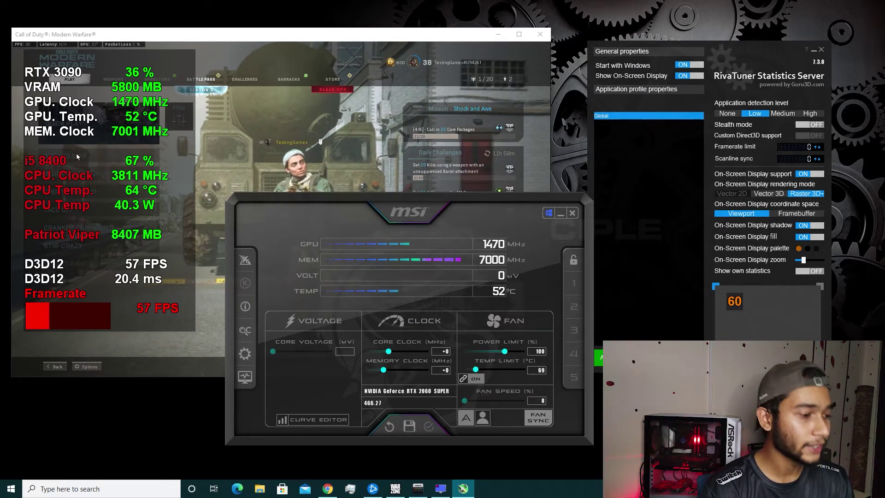
# Open the Afterburner monitoring properties and bring up the on-screen display layout editor for GPU usage
pyautogui.click(245, 354)
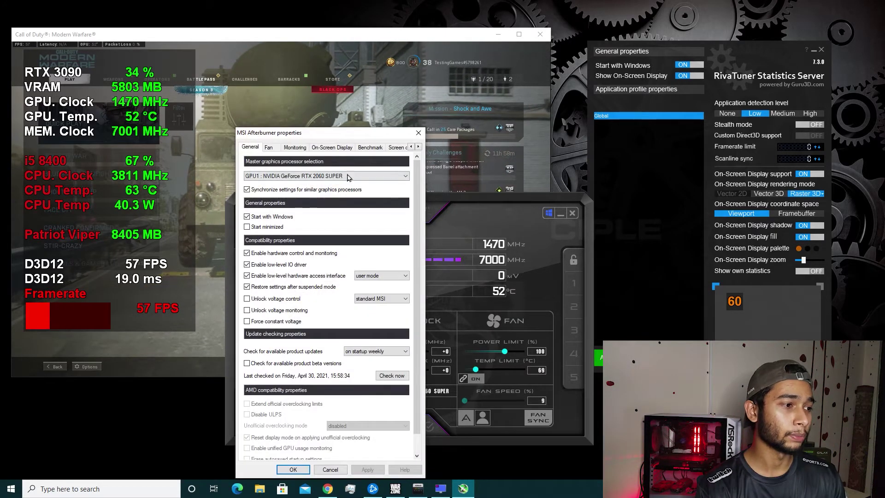
pyautogui.click(268, 147)
pyautogui.click(286, 148)
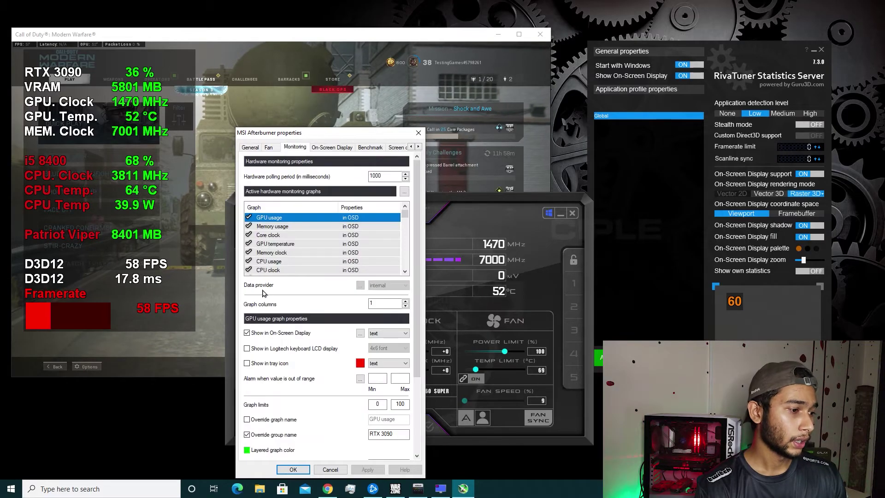
pyautogui.click(360, 334)
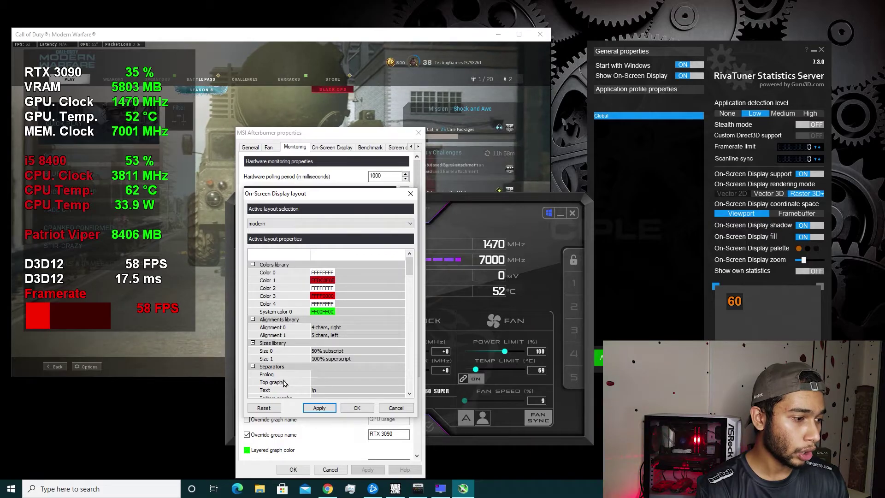
# Set the layout's Prolog separator to "<S1>FPS <FR><S>" and apply it to show the framerate above the statistics
pyautogui.click(327, 375)
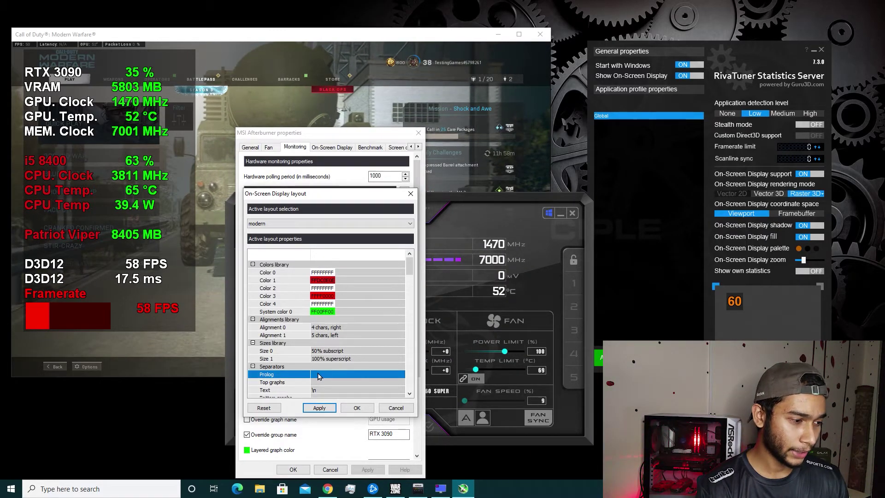
pyautogui.click(343, 375)
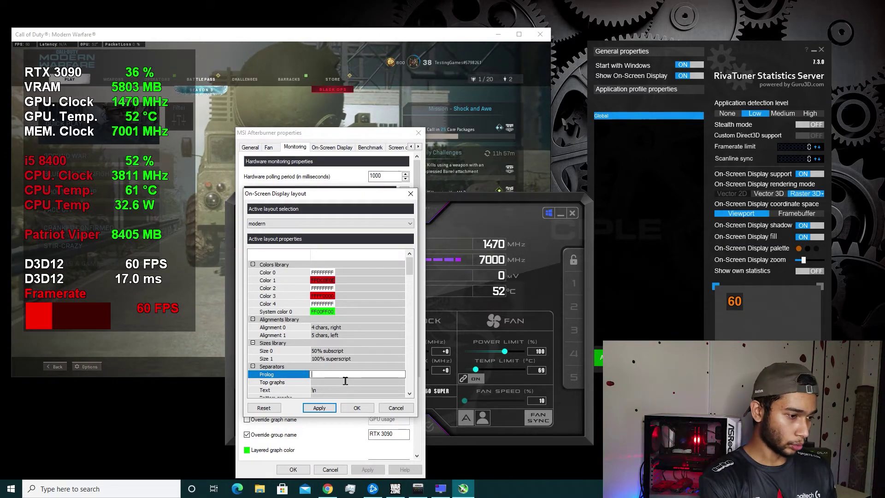
pyautogui.scroll(-2, 345, 380)
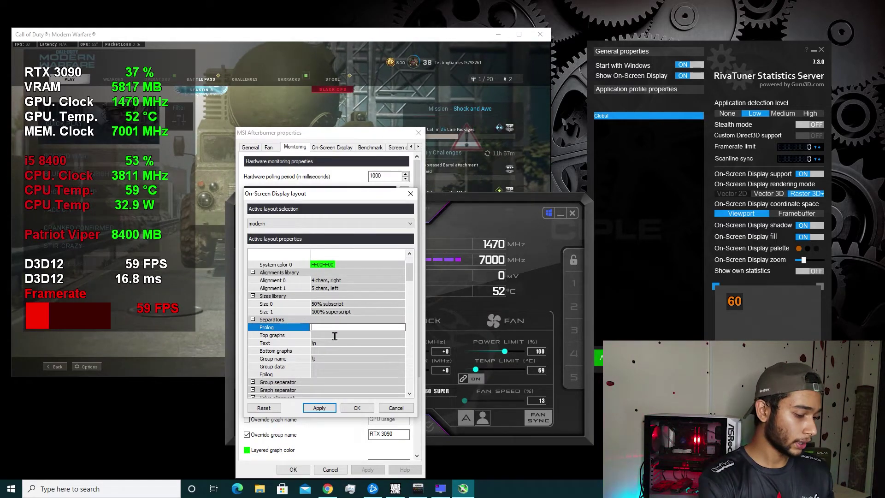
pyautogui.write('S1')
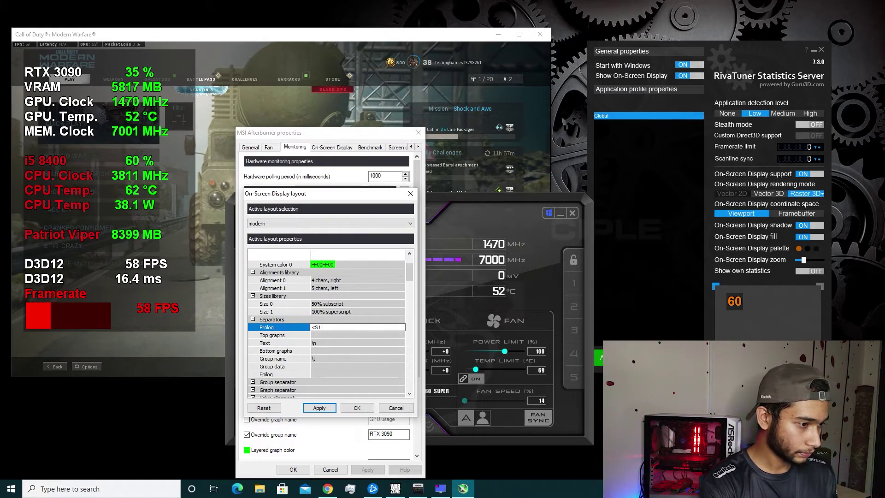
pyautogui.write('>FPS ')
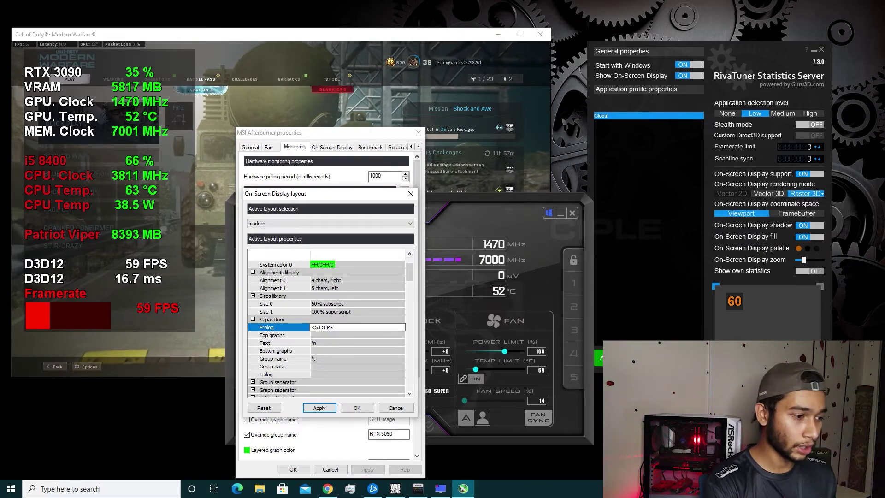
pyautogui.write('v')
pyautogui.press('BackSpace')
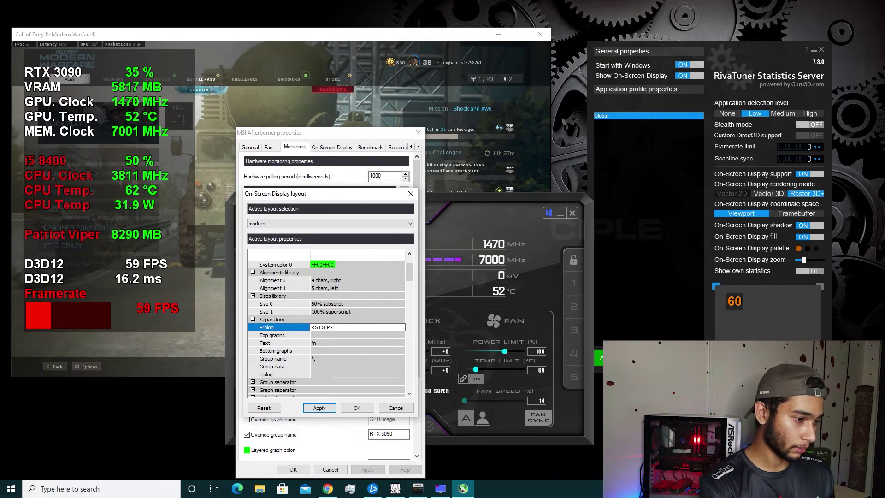
pyautogui.write('<FR>')
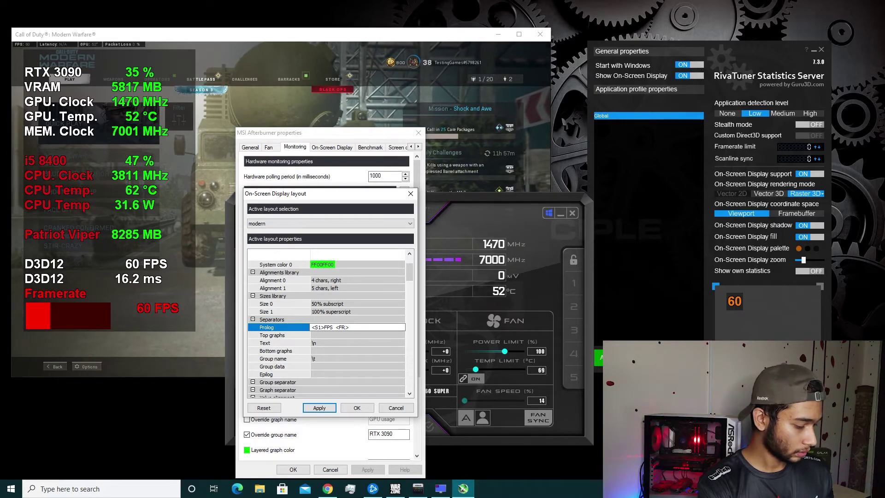
pyautogui.write('<S>')
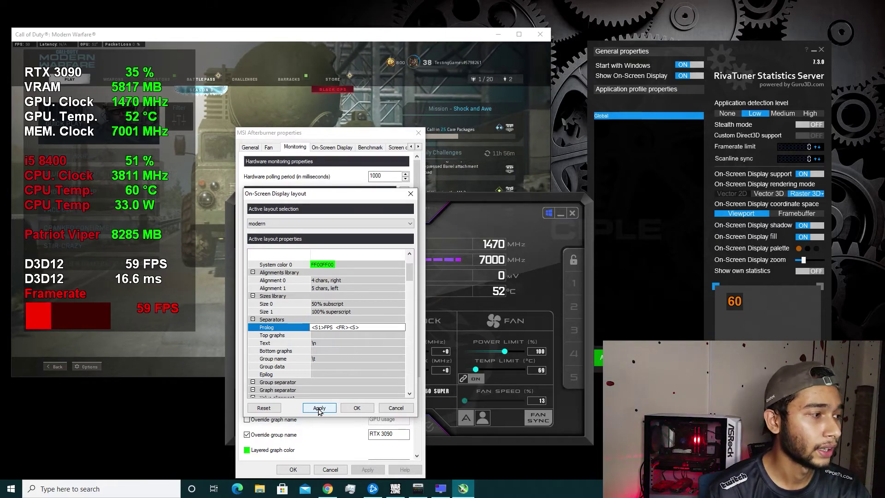
pyautogui.click(318, 408)
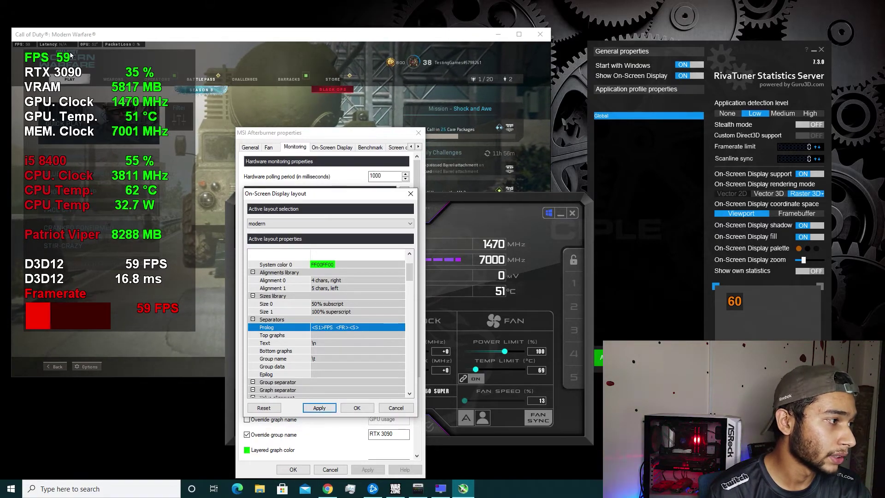
# Set Size 1 in the layout's sizes library to 200% and apply it to enlarge the FPS heading
pyautogui.doubleClick(325, 313)
pyautogui.press('Escape')
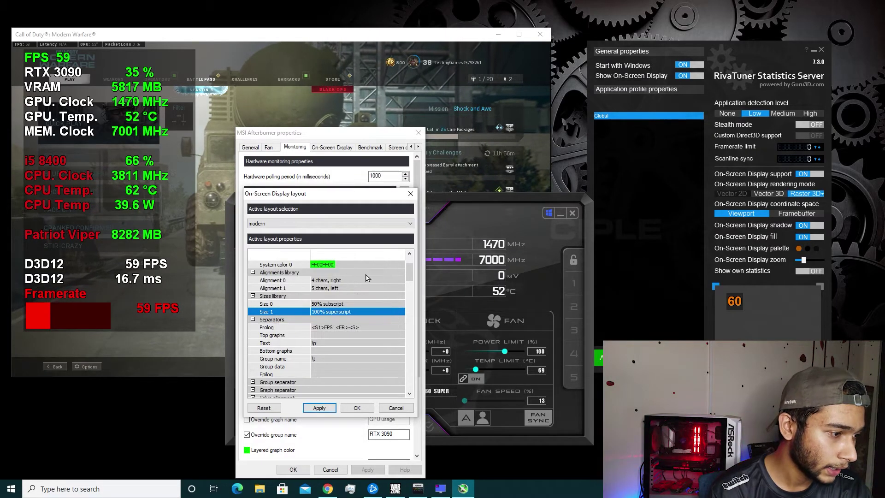
pyautogui.doubleClick(335, 315)
pyautogui.write('200')
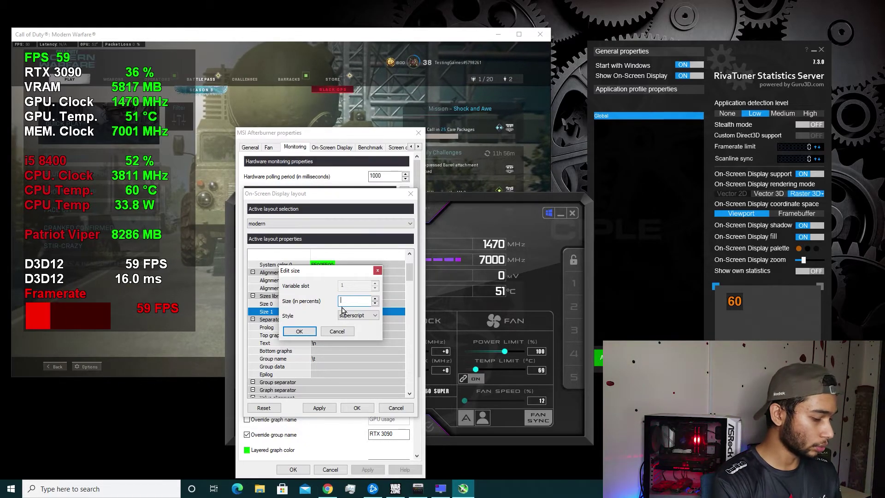
pyautogui.click(299, 331)
pyautogui.click(318, 407)
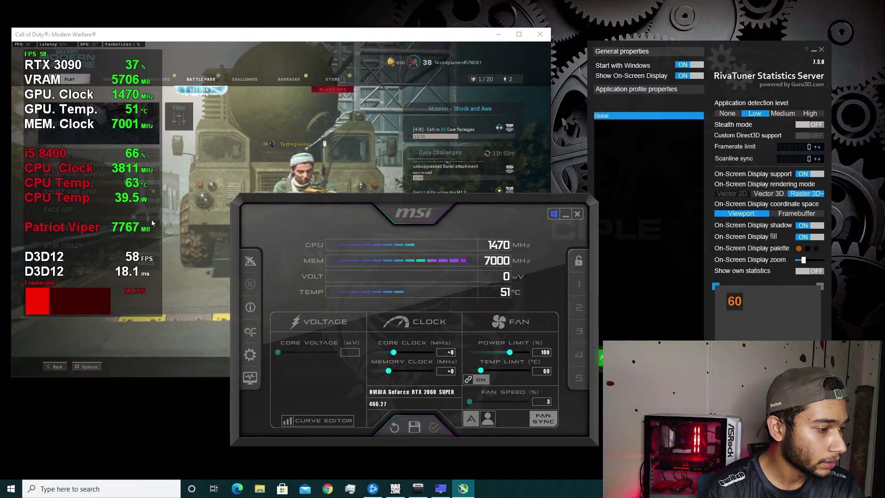
# Reopen the on-screen display layout editor from the Afterburner monitoring properties
pyautogui.click(249, 354)
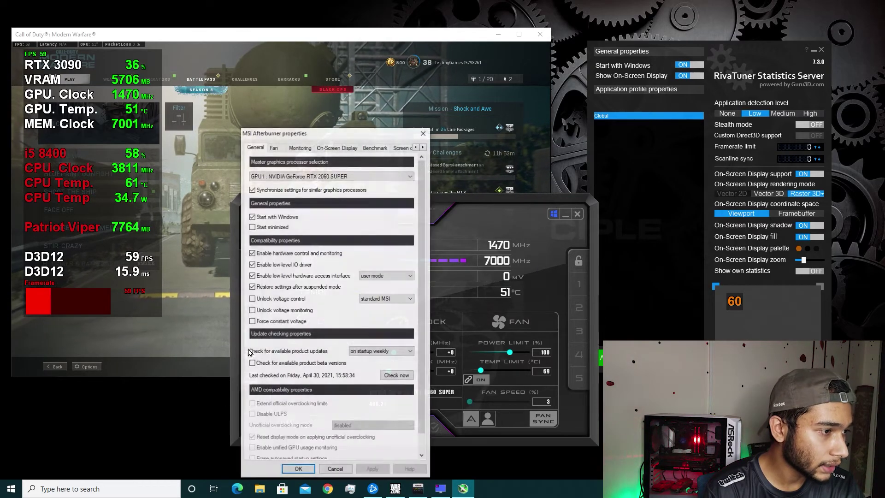
pyautogui.click(293, 147)
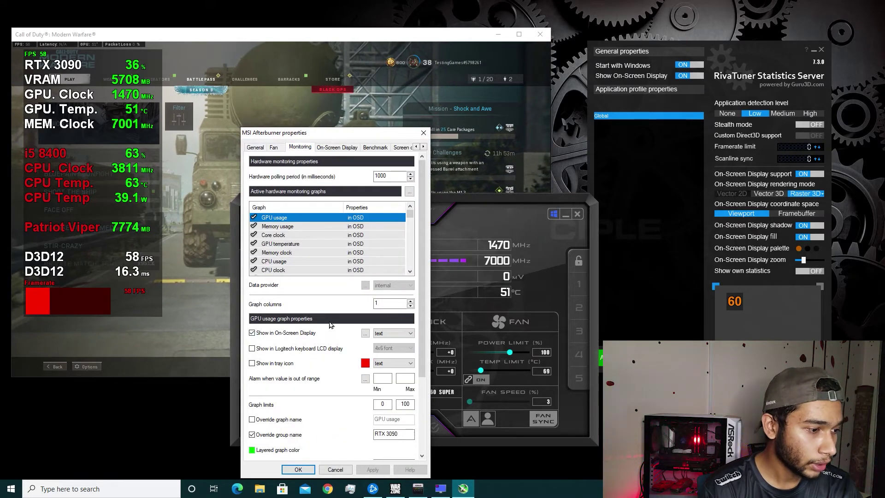
pyautogui.click(365, 333)
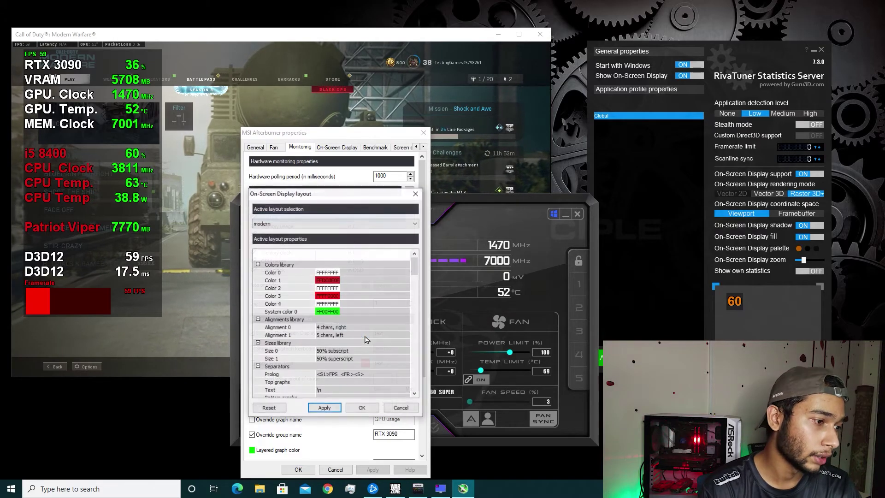
pyautogui.click(416, 194)
pyautogui.click(365, 334)
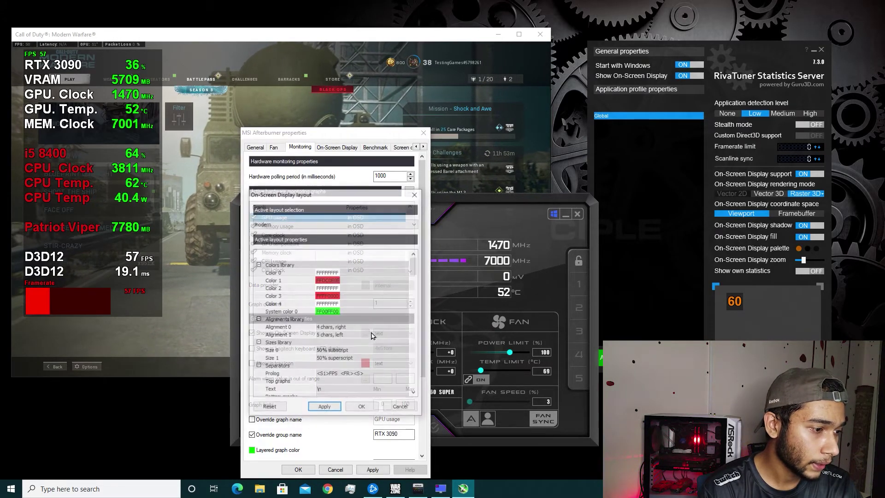
# Set the layout's units size for any item to <default> and apply it so units match the statistics text
pyautogui.scroll(-2, 406, 300)
pyautogui.moveTo(414, 272); pyautogui.dragTo(427, 376)
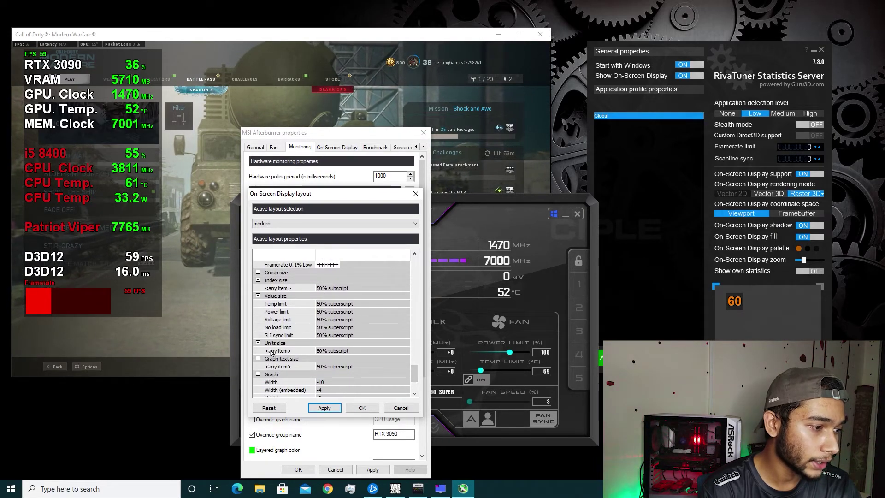
pyautogui.click(338, 351)
pyautogui.click(338, 351)
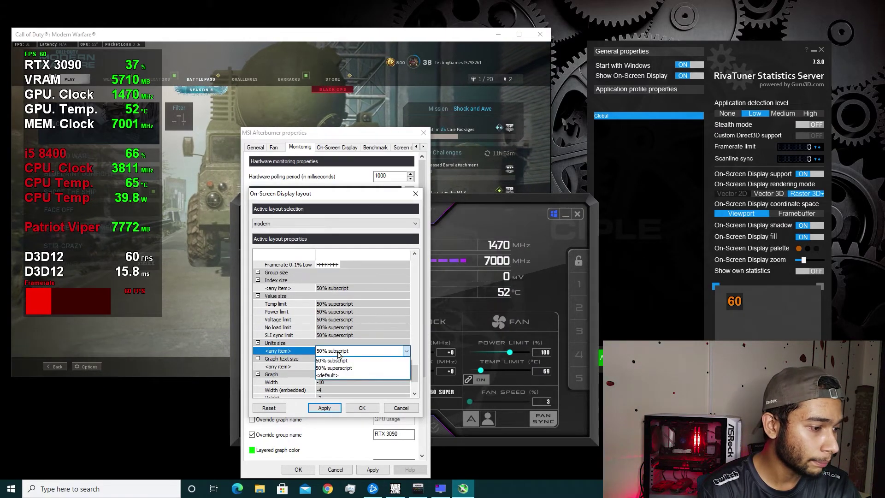
pyautogui.click(334, 375)
pyautogui.click(324, 408)
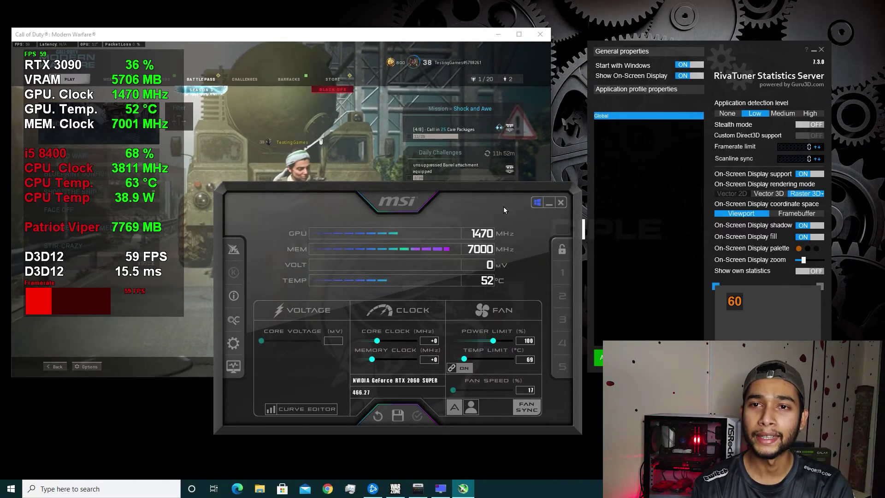
pyautogui.moveTo(503, 206); pyautogui.dragTo(483, 200)
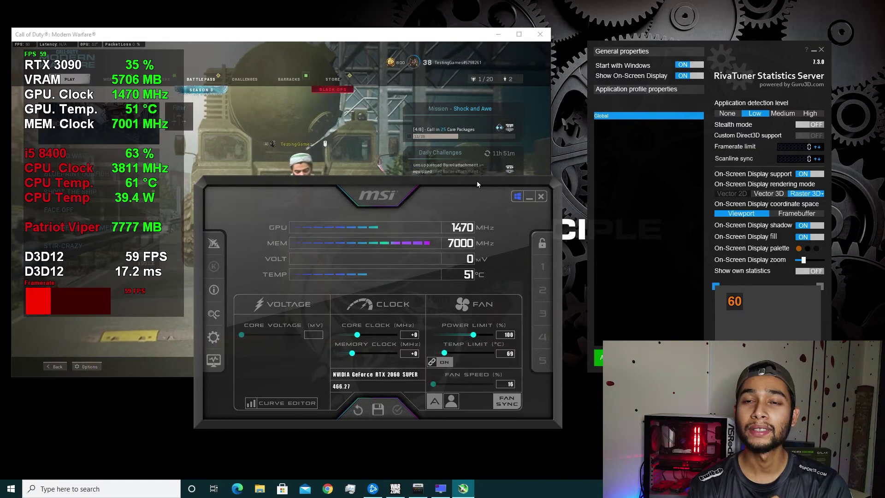